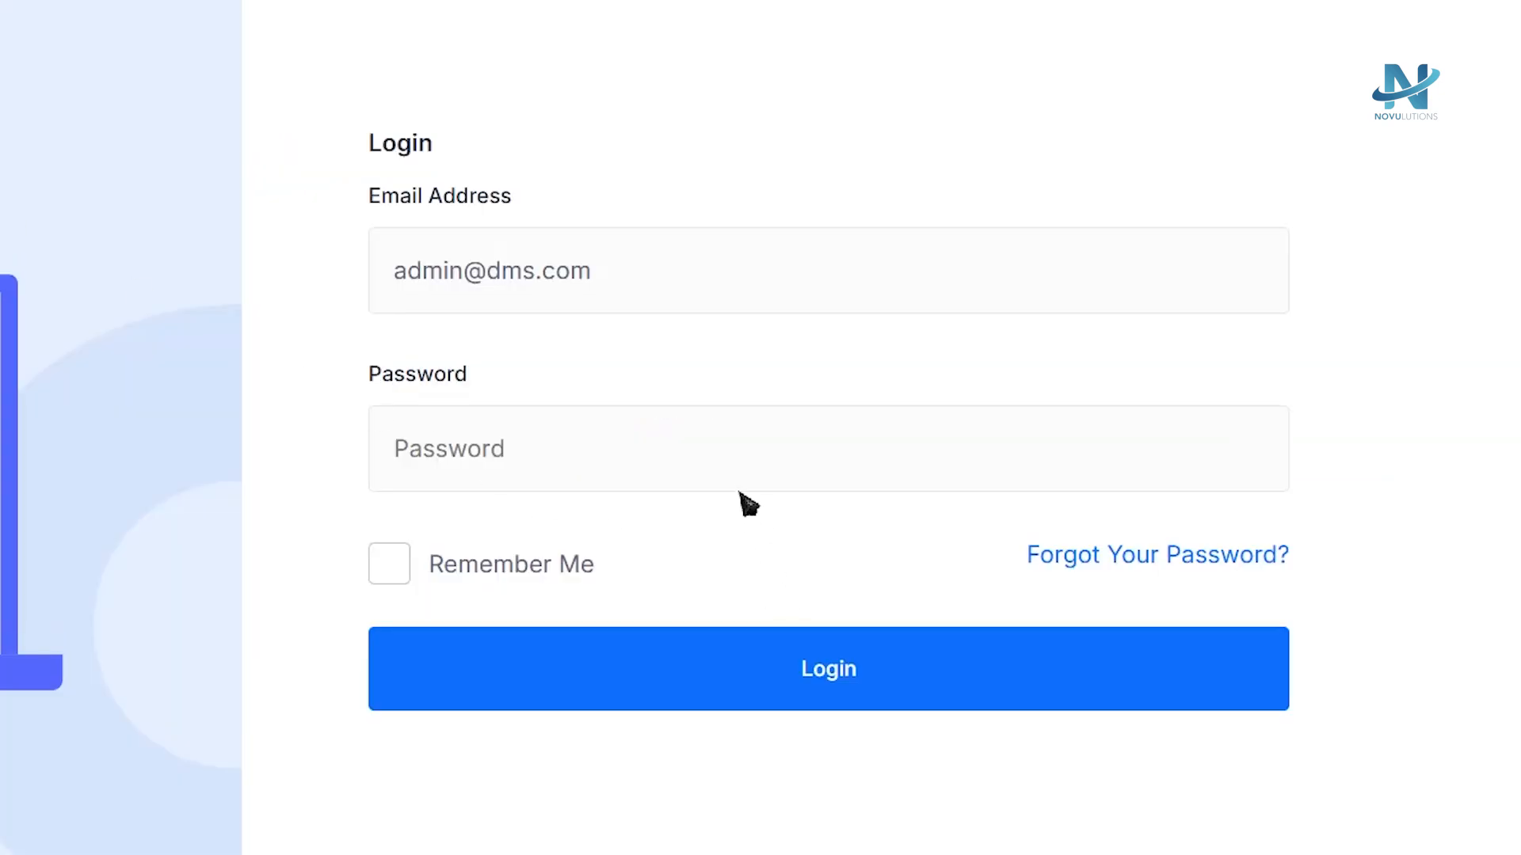
# Log in to the document management system with the admin account password.
pyautogui.click(744, 484)
pyautogui.write('p')
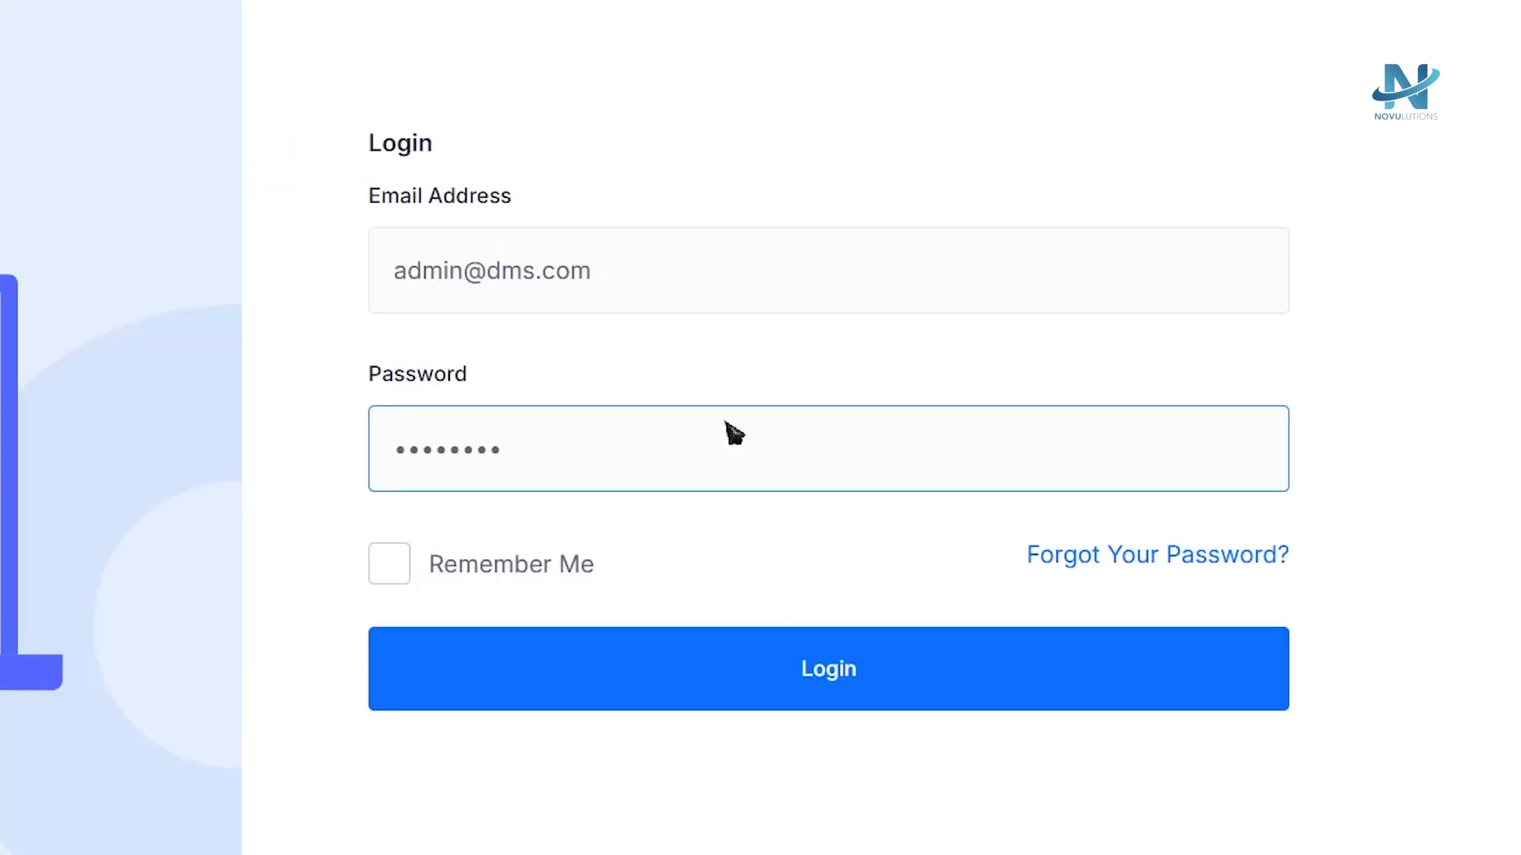
pyautogui.press('Return')
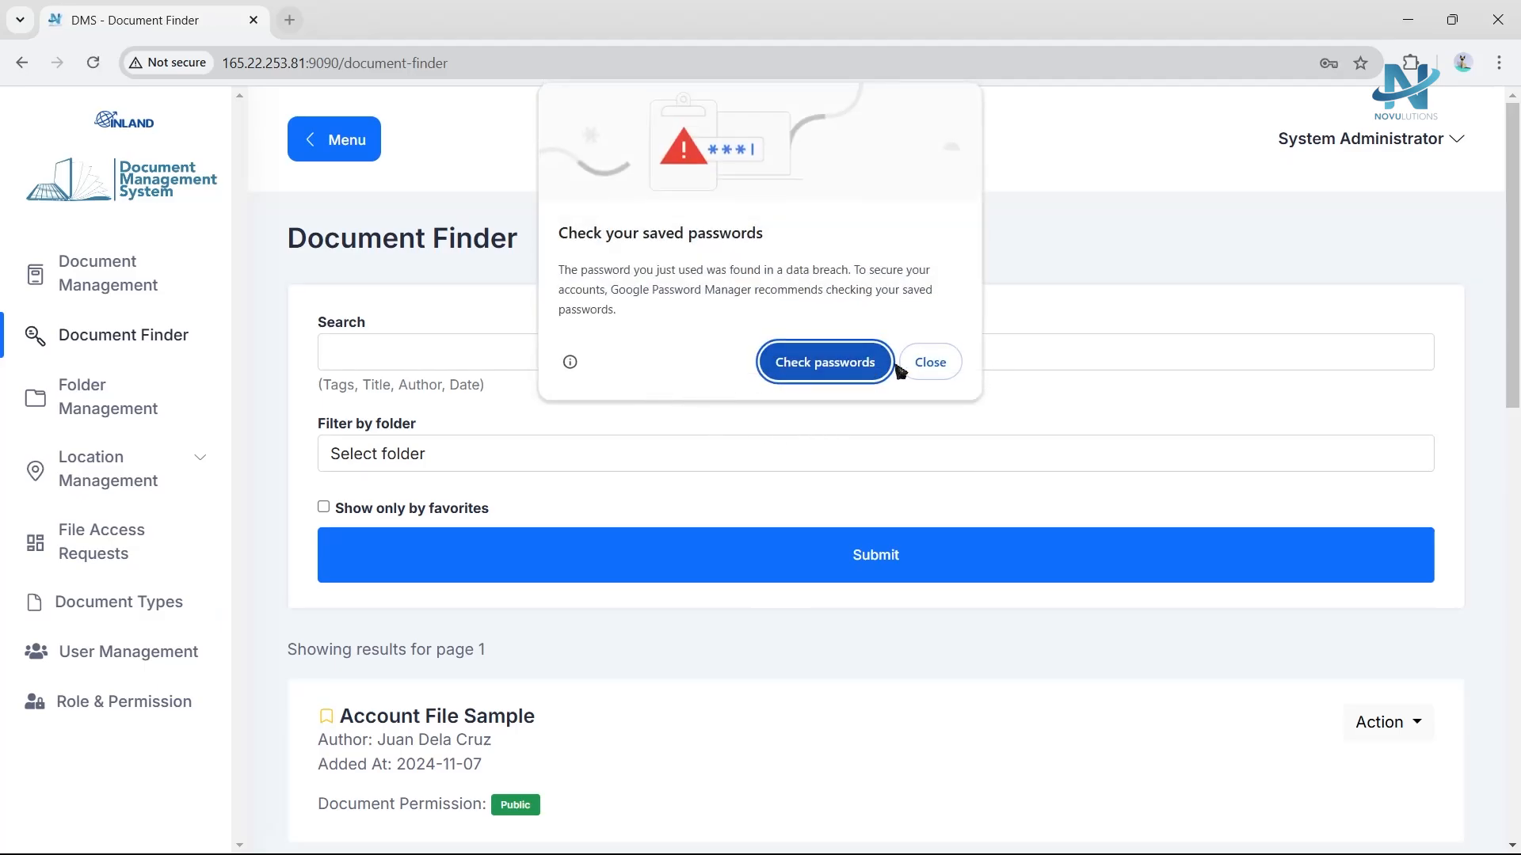
# Dismiss the saved-passwords prompt and look over the Document Finder's folder filter options.
pyautogui.click(940, 365)
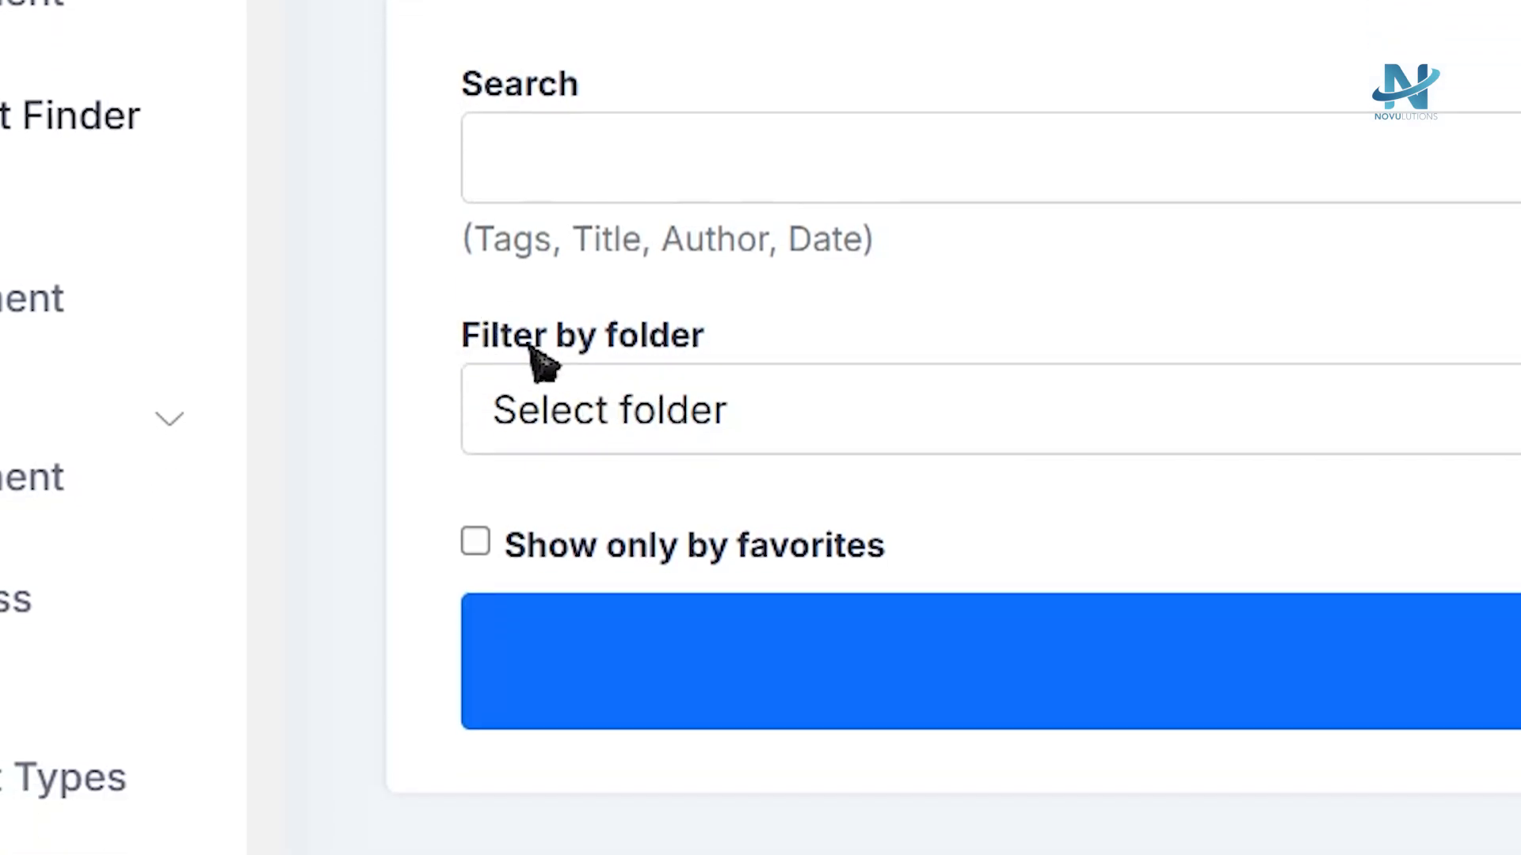
pyautogui.click(816, 438)
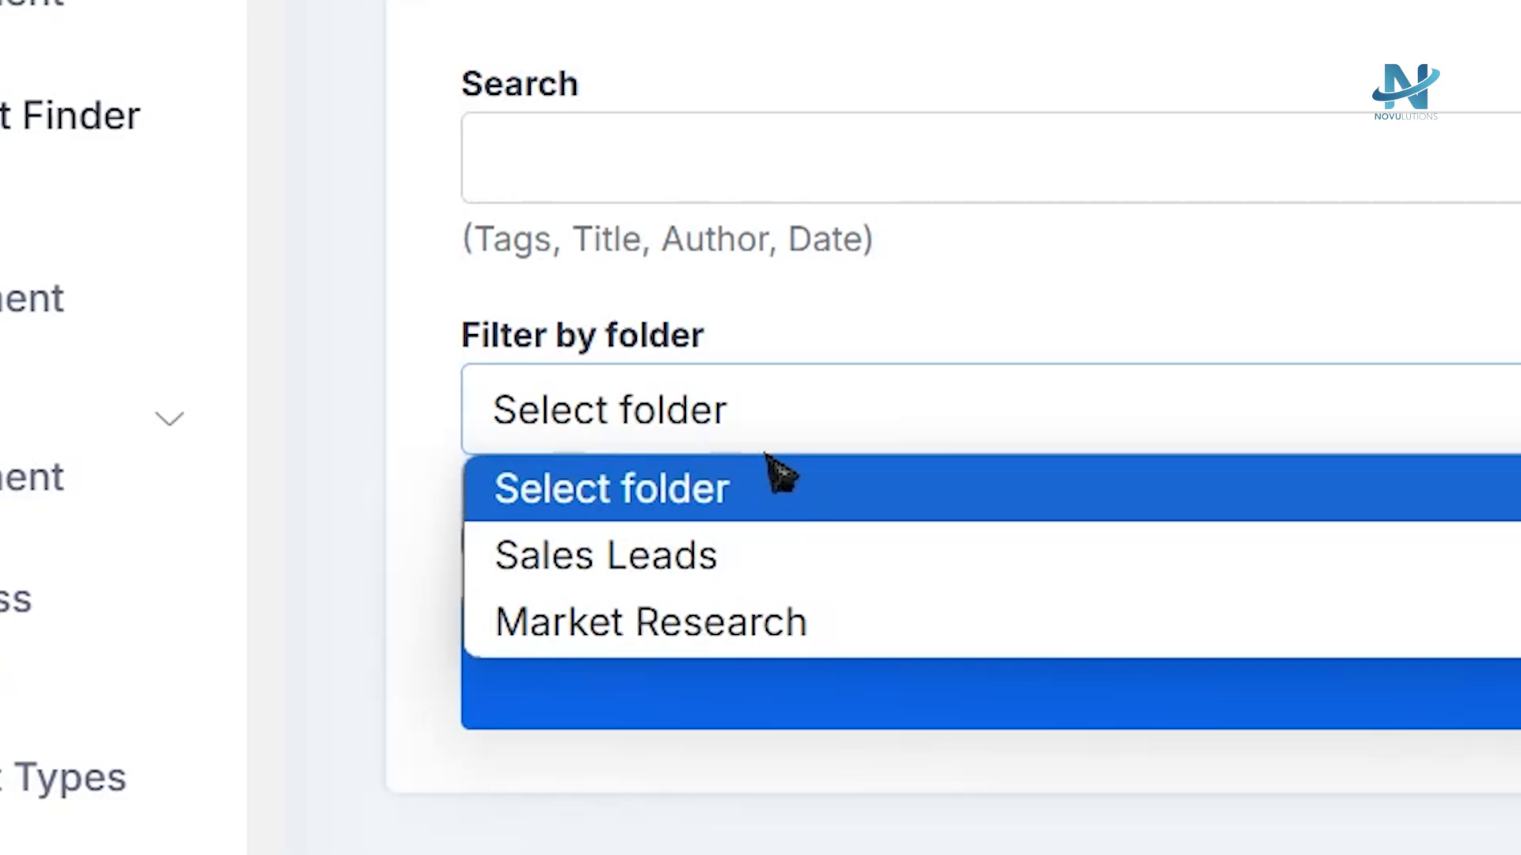
pyautogui.click(824, 422)
pyautogui.scroll(-4, 844, 614)
pyautogui.scroll(2, 688, 499)
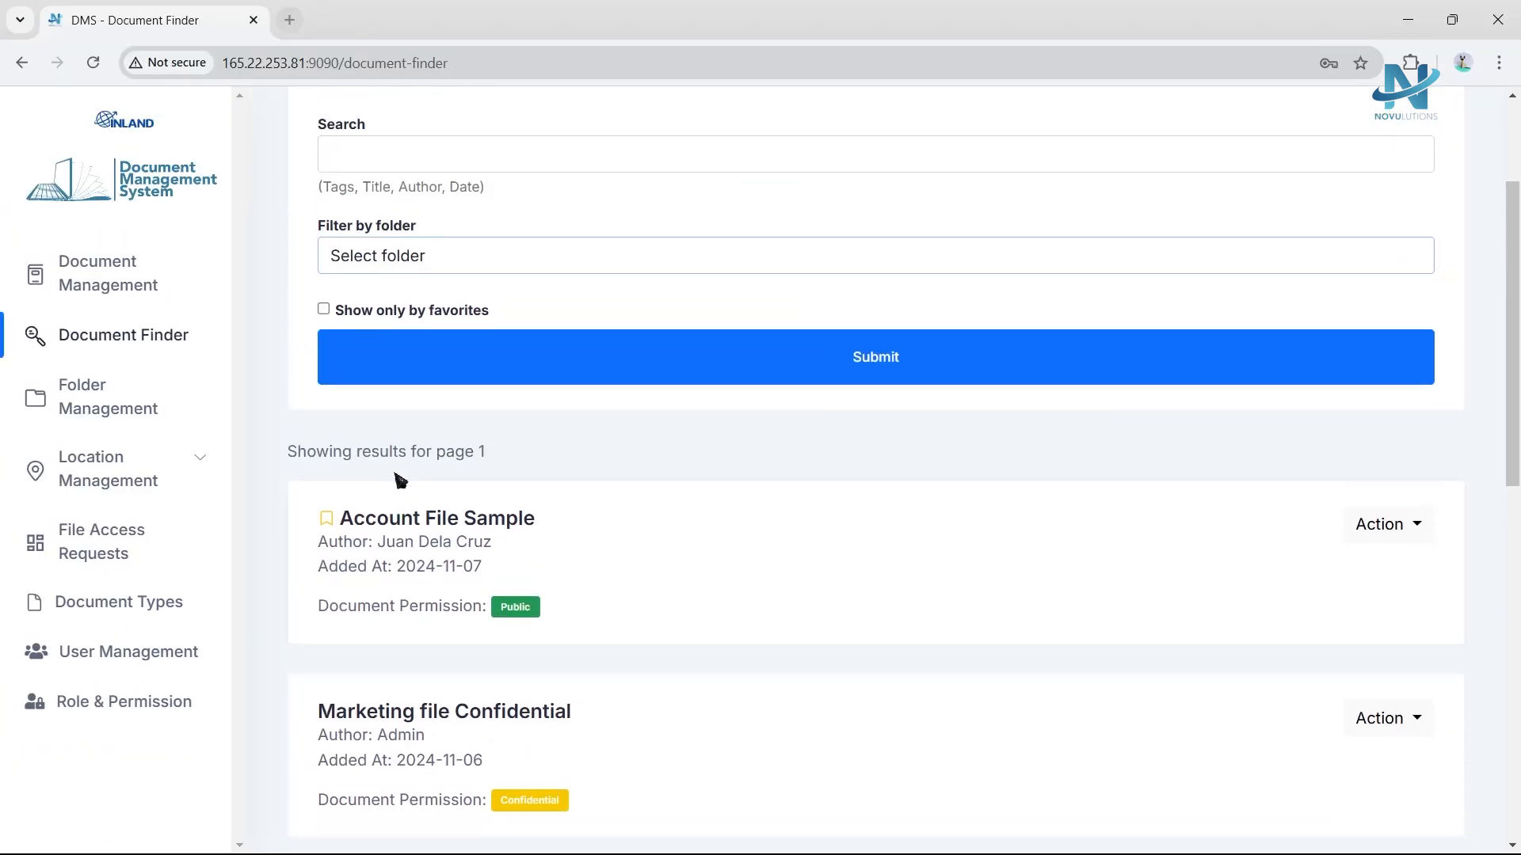
pyautogui.scroll(3, 400, 481)
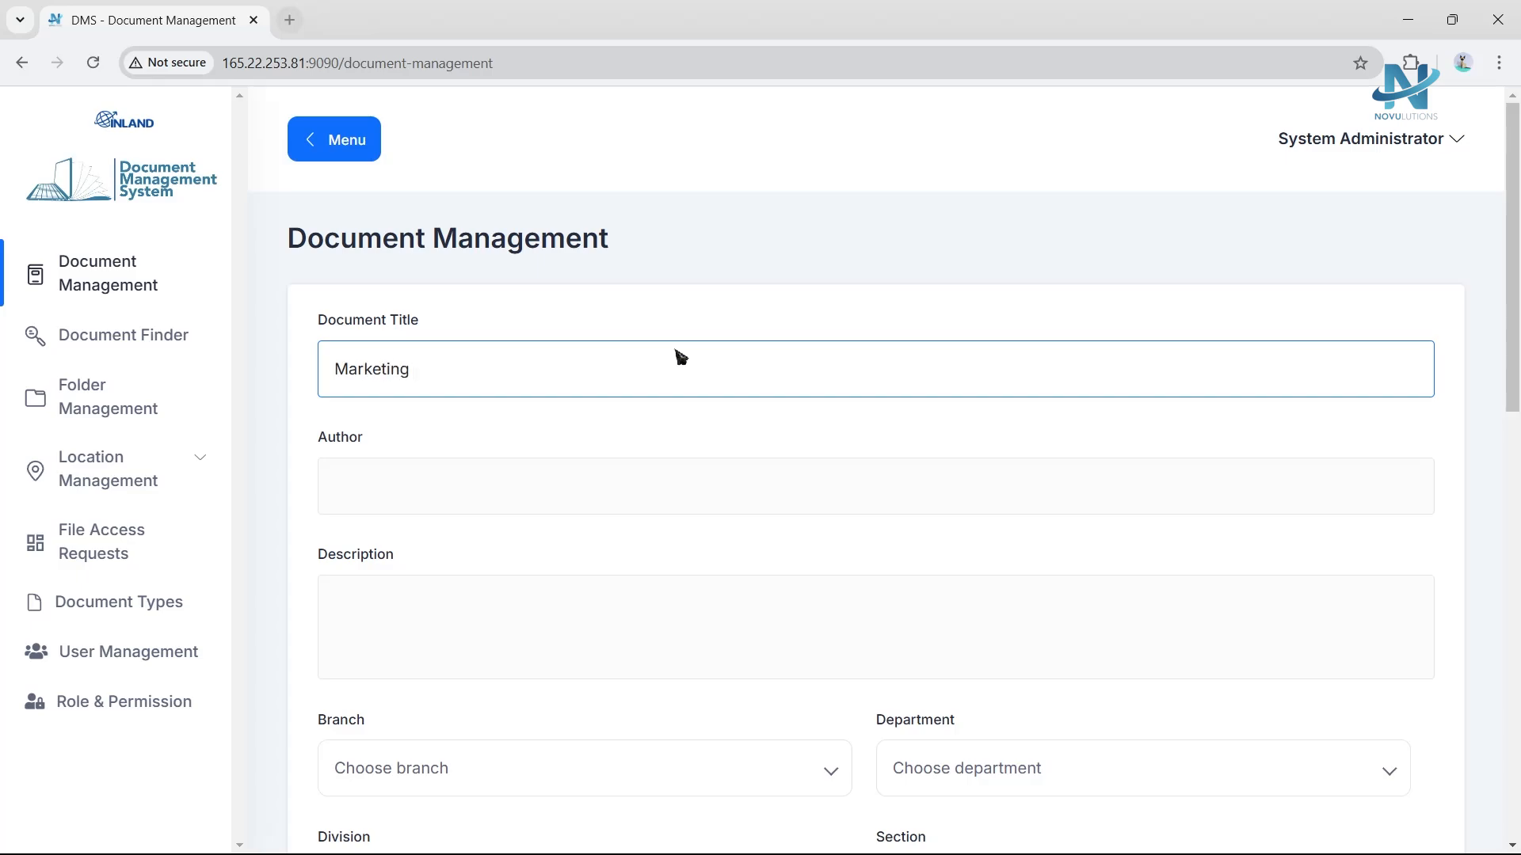
# Title the new document Marketing Management and set its author to Ren.
pyautogui.write('Management')
pyautogui.click(608, 486)
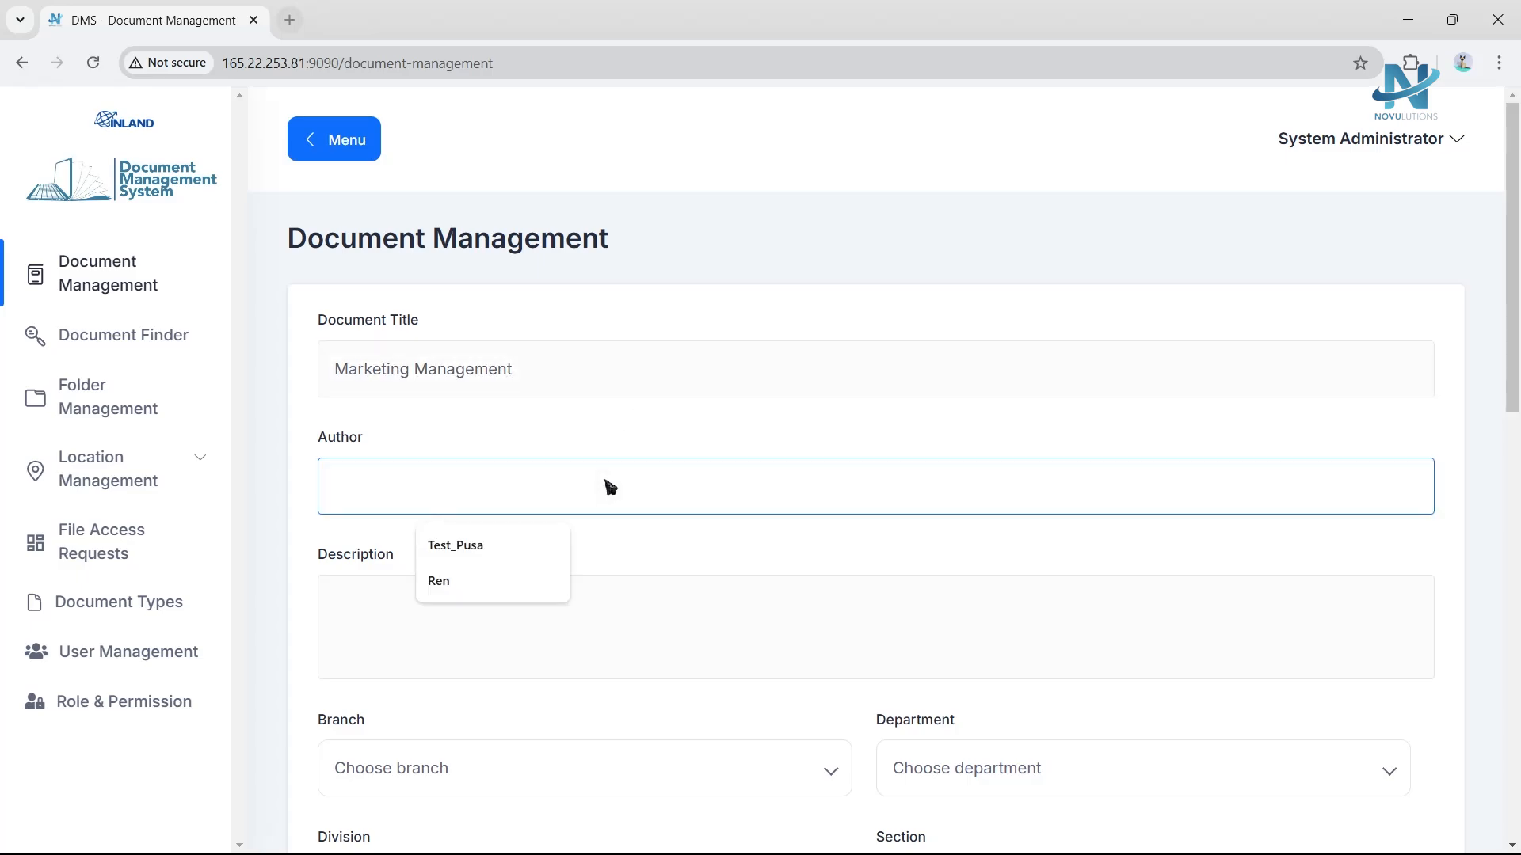
pyautogui.write('Ren')
pyautogui.click(622, 669)
pyautogui.scroll(-2, 594, 633)
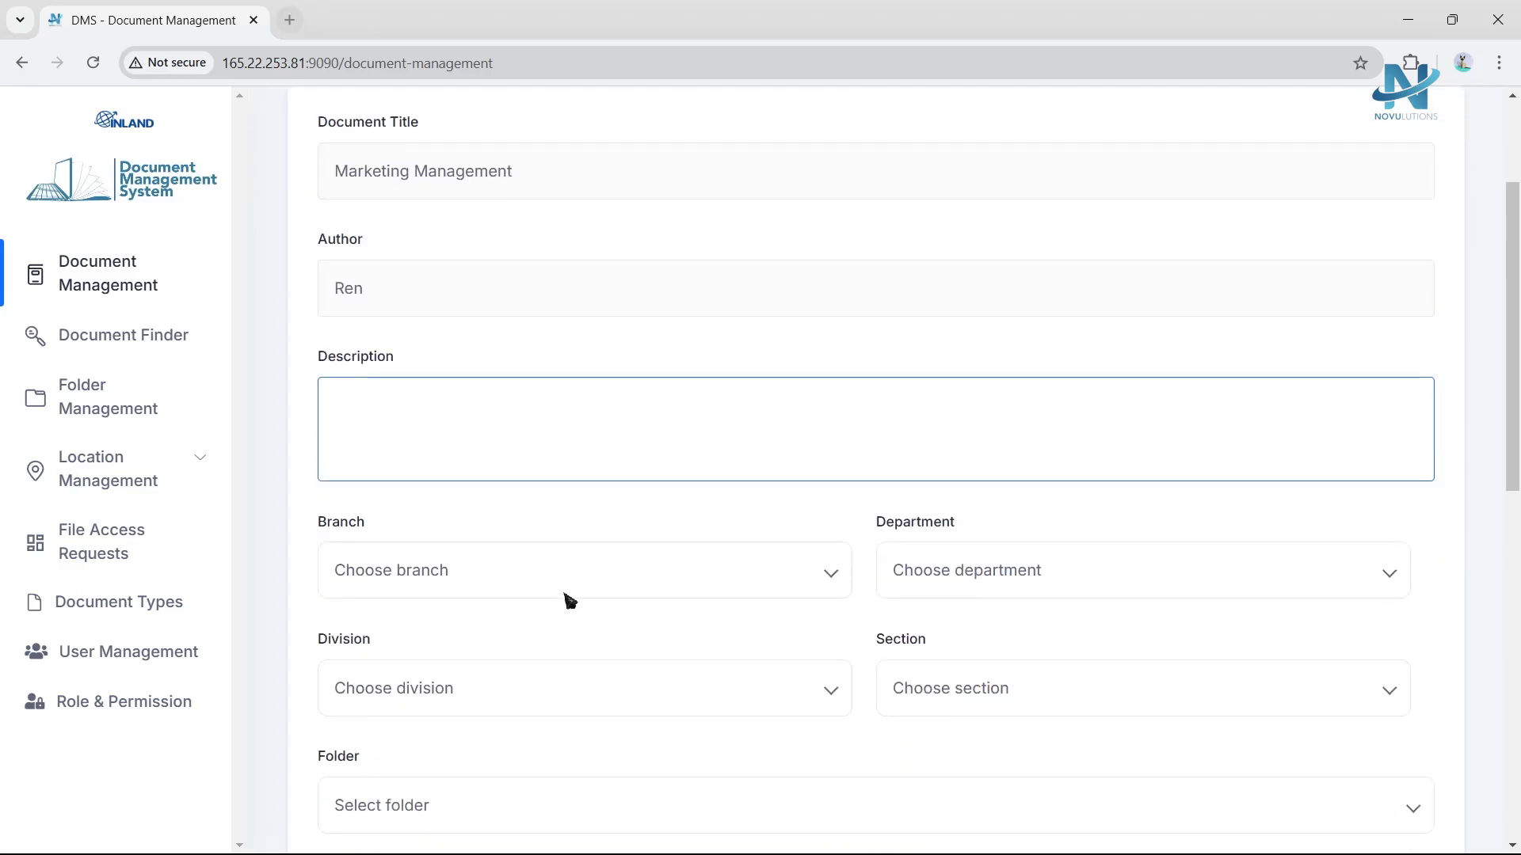
# Enter the description Marketing Documents.
pyautogui.write('Marketing')
pyautogui.scroll(2, 590, 515)
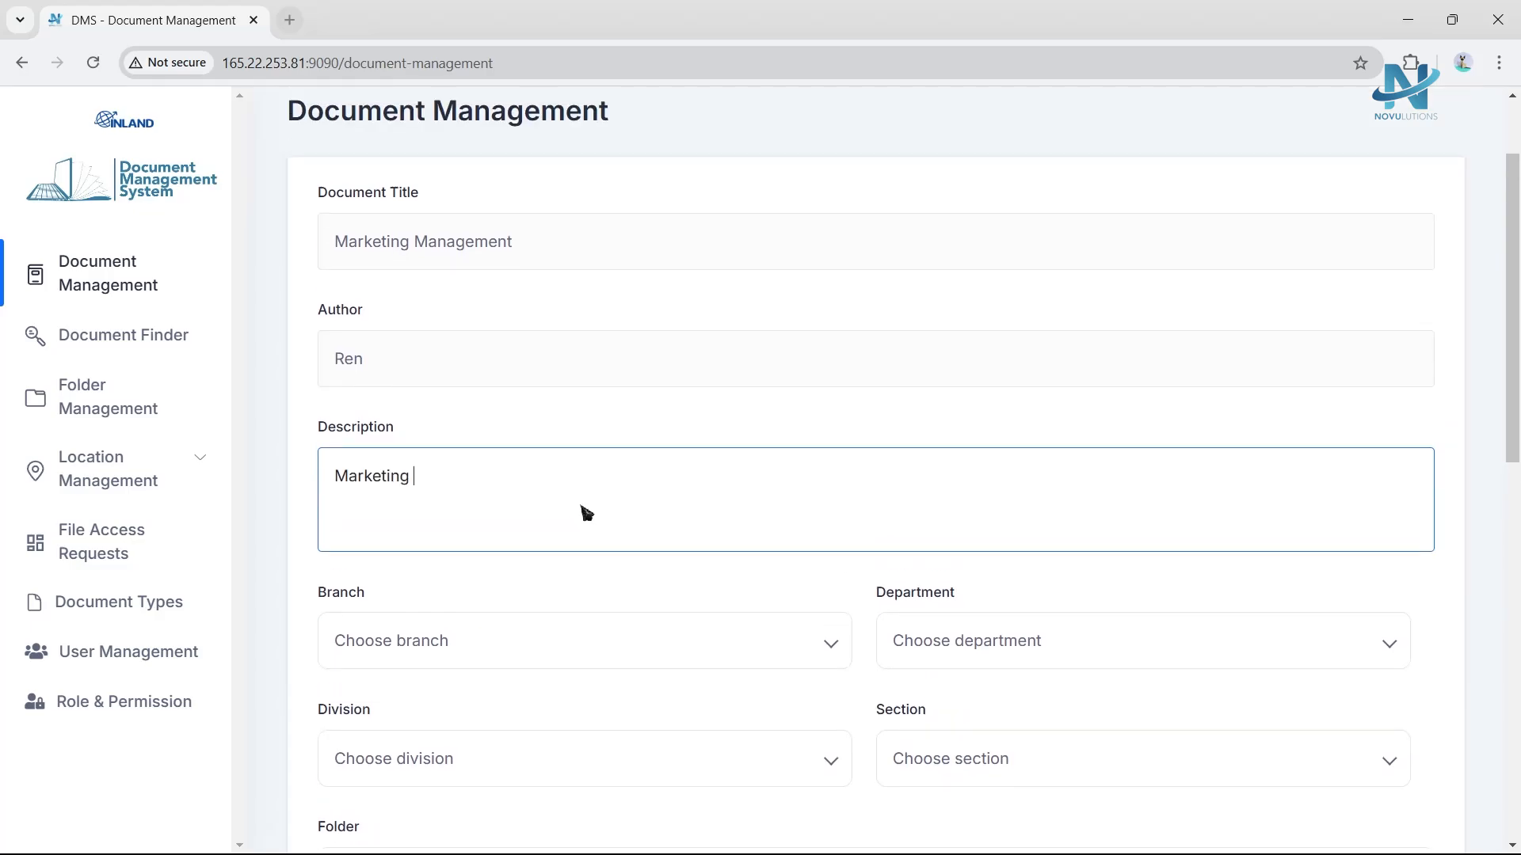
pyautogui.write('Documents')
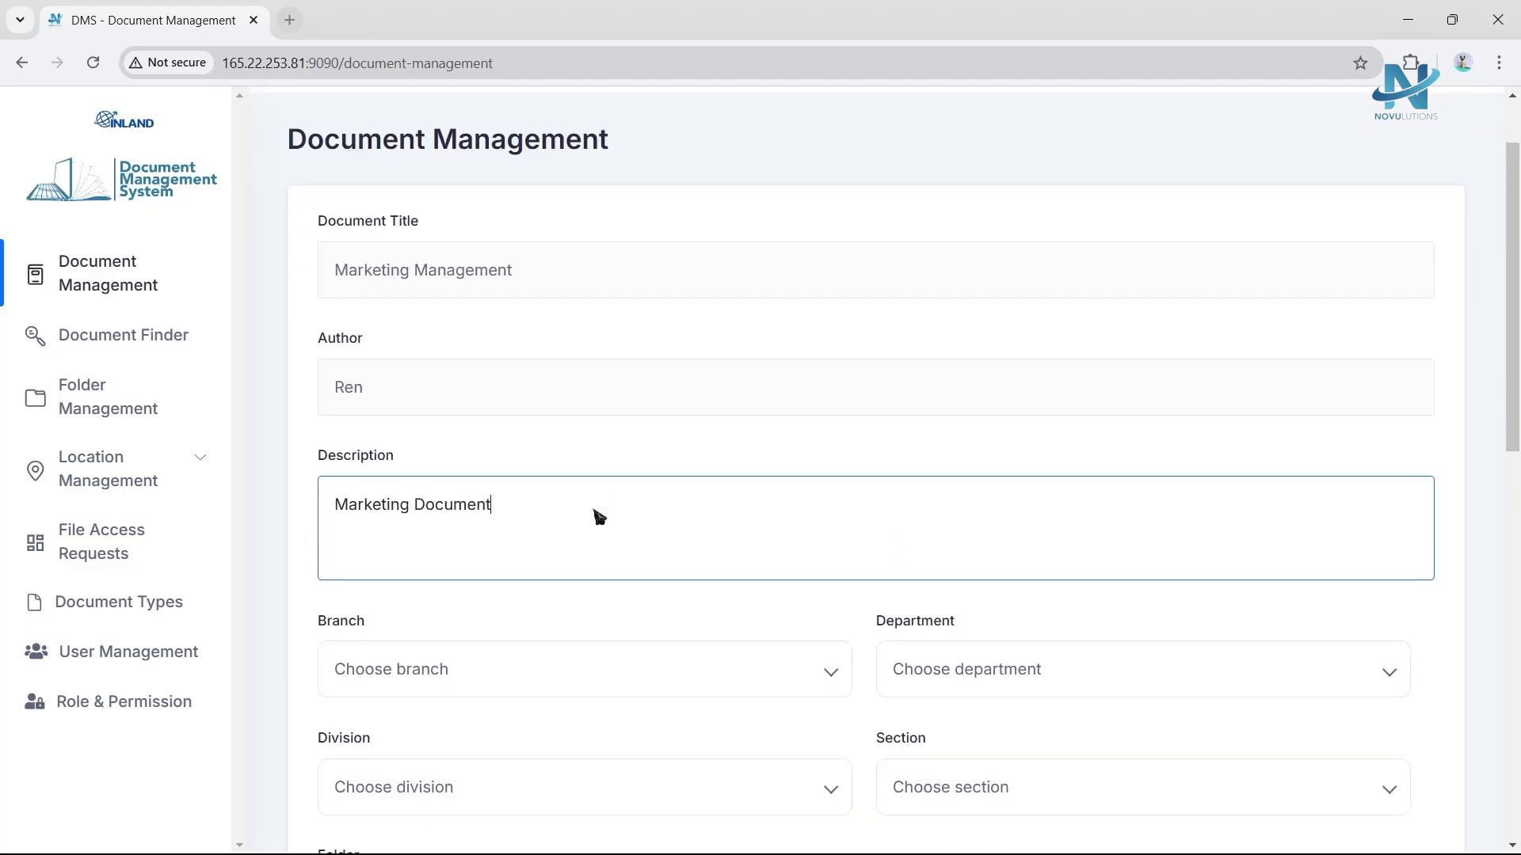
# Set the branch to Head Office and the department to Marketing.
pyautogui.scroll(-2, 594, 515)
pyautogui.click(547, 479)
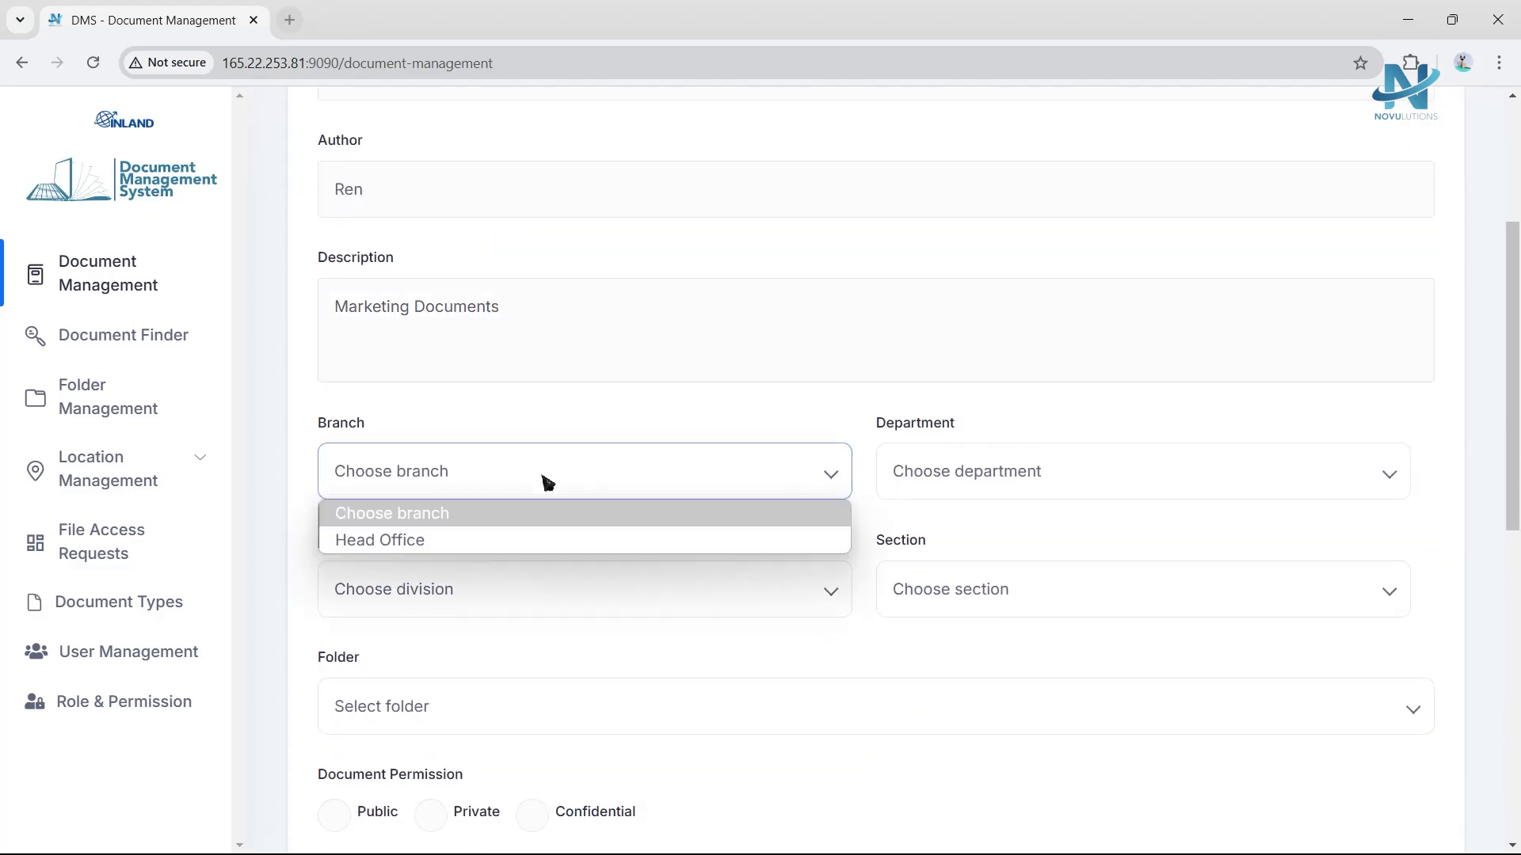
pyautogui.click(492, 540)
pyautogui.click(942, 497)
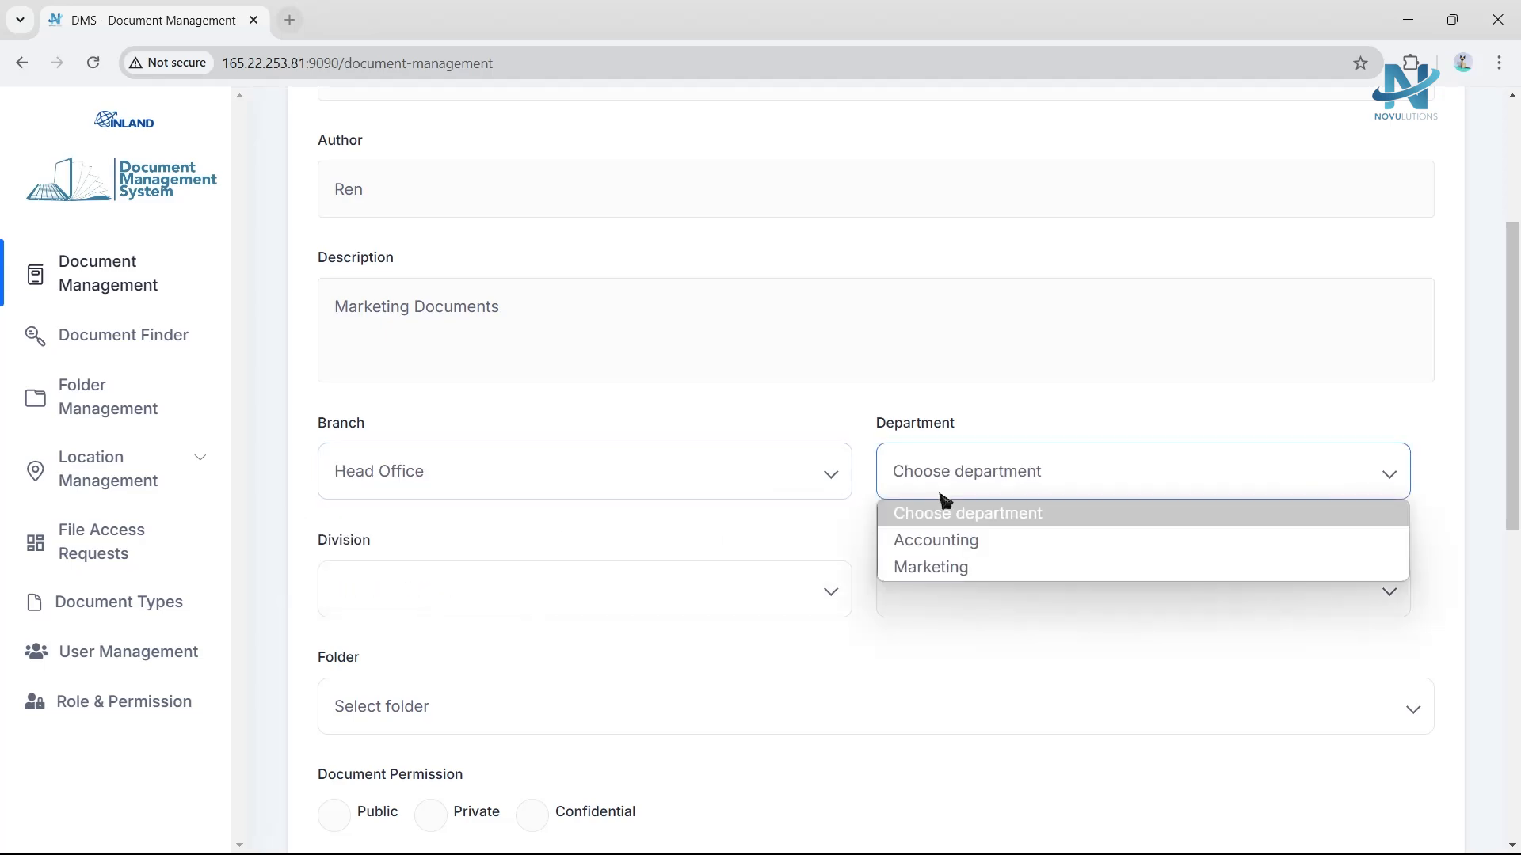
pyautogui.click(943, 567)
pyautogui.click(736, 586)
pyautogui.click(670, 665)
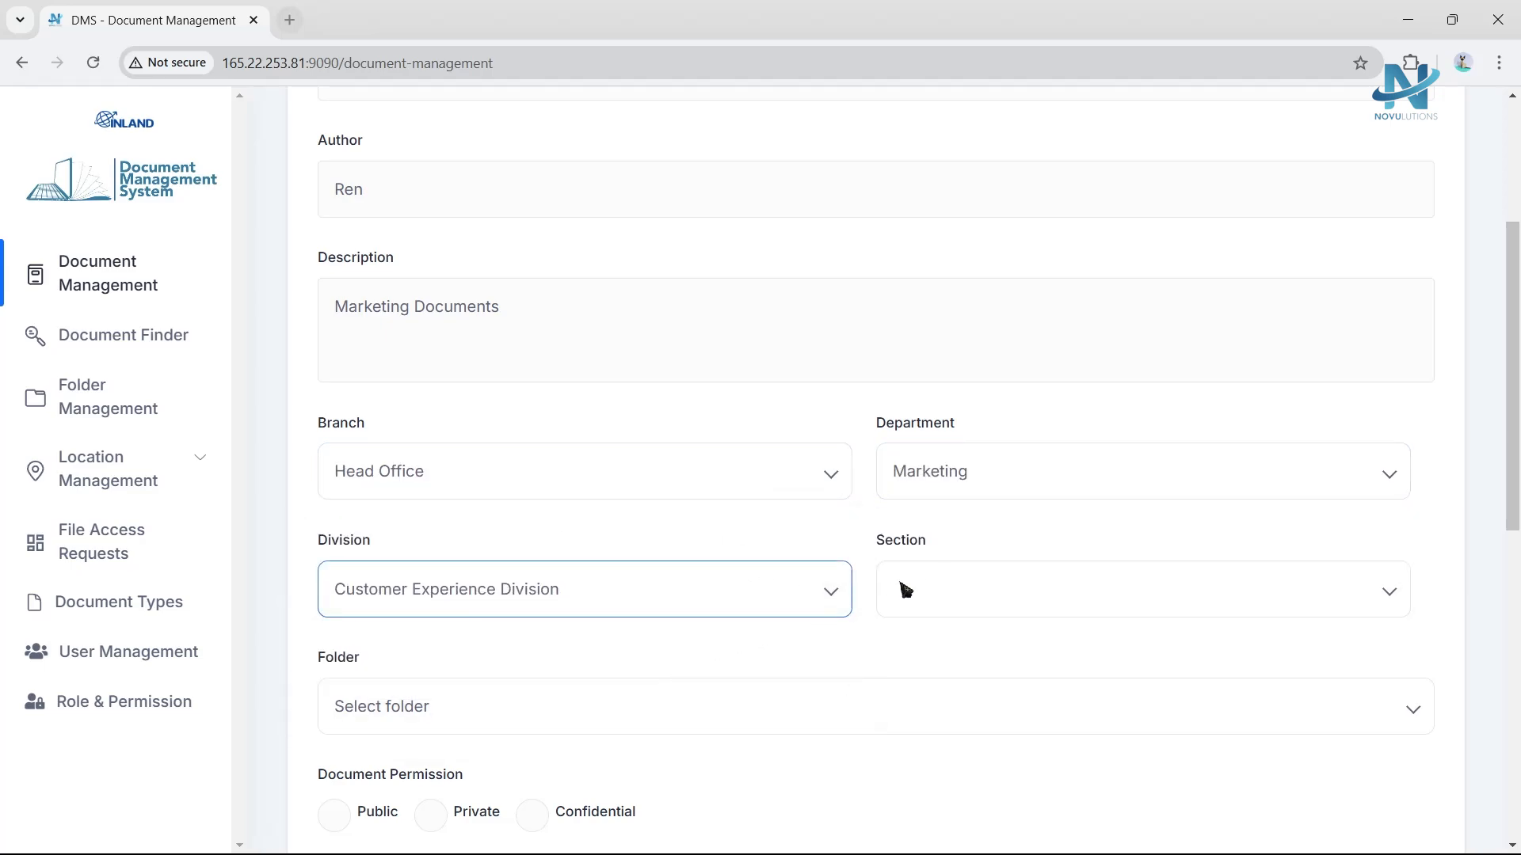
pyautogui.click(906, 590)
# Set the division to Sales Division and the section to Sales Development.
pyautogui.click(709, 602)
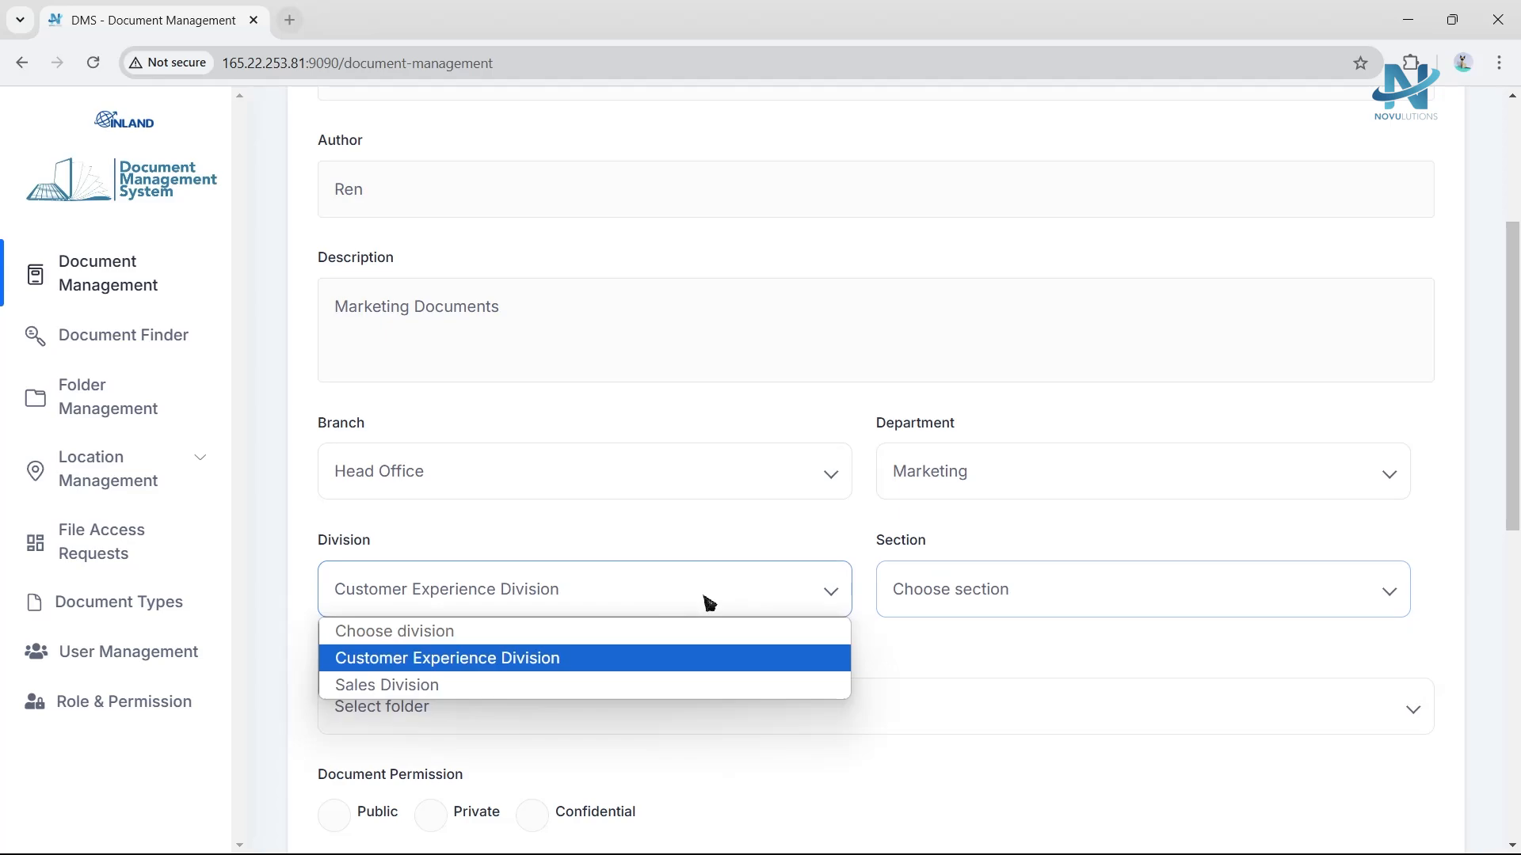
pyautogui.click(584, 685)
pyautogui.click(966, 612)
pyautogui.click(943, 667)
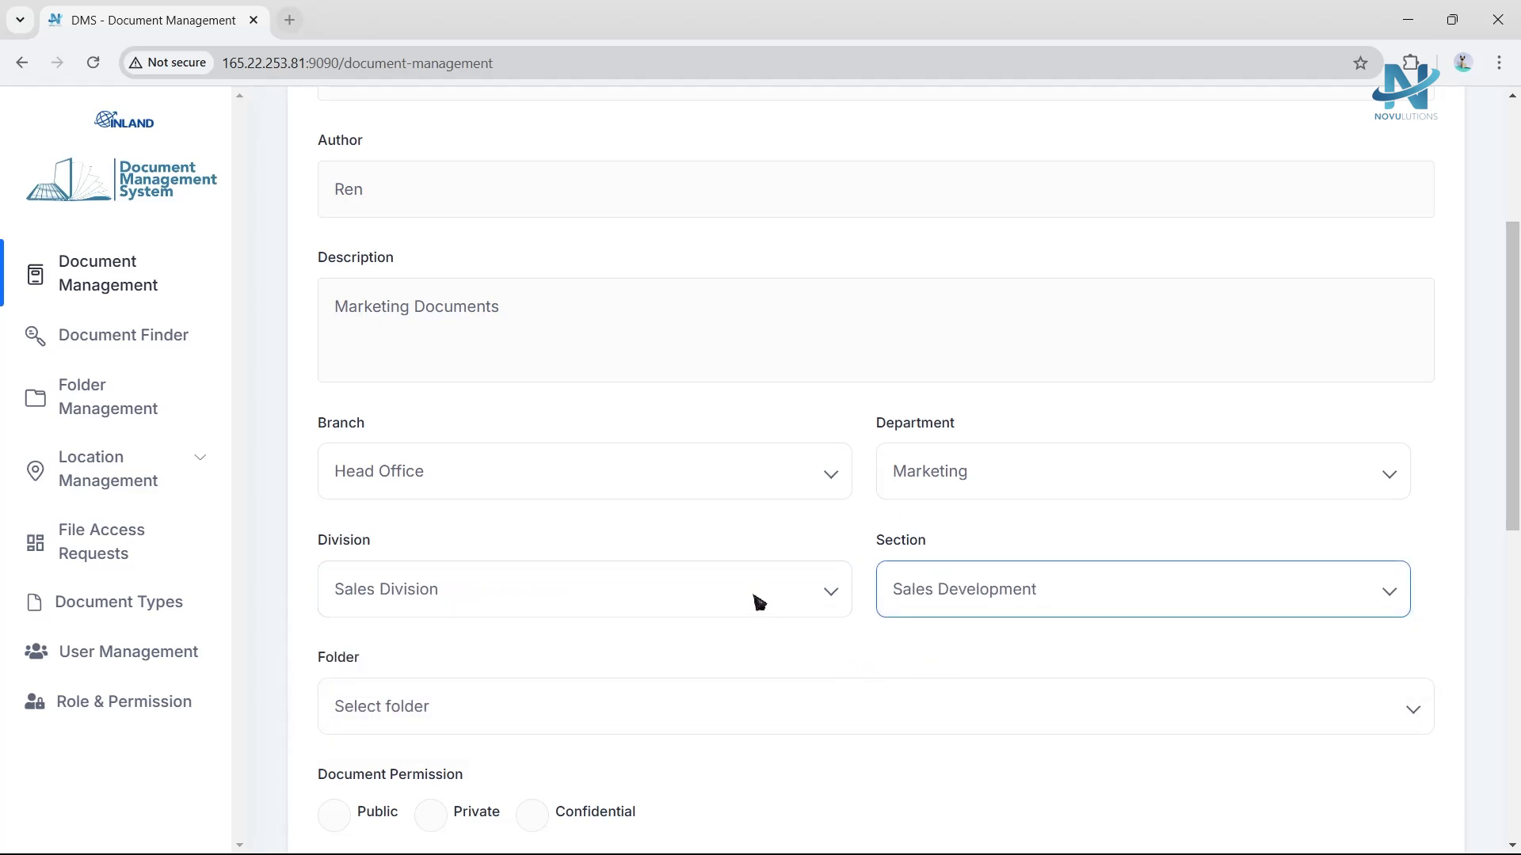
# Choose the Market Research folder and its Public Marketing subfolder.
pyautogui.scroll(-2, 745, 598)
pyautogui.click(669, 519)
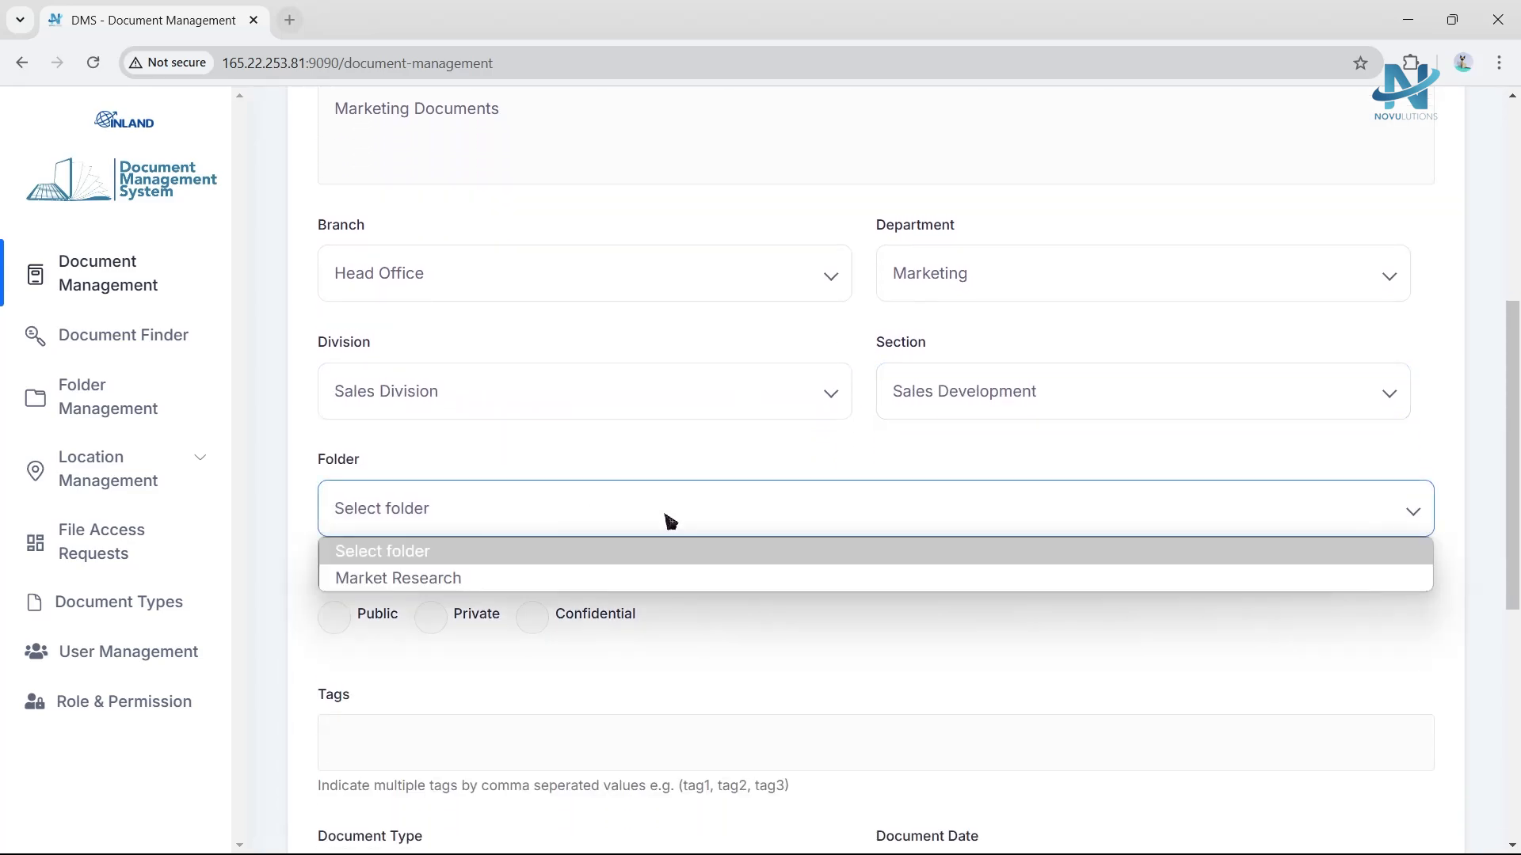
pyautogui.scroll(-1, 669, 521)
pyautogui.click(466, 431)
pyautogui.click(452, 451)
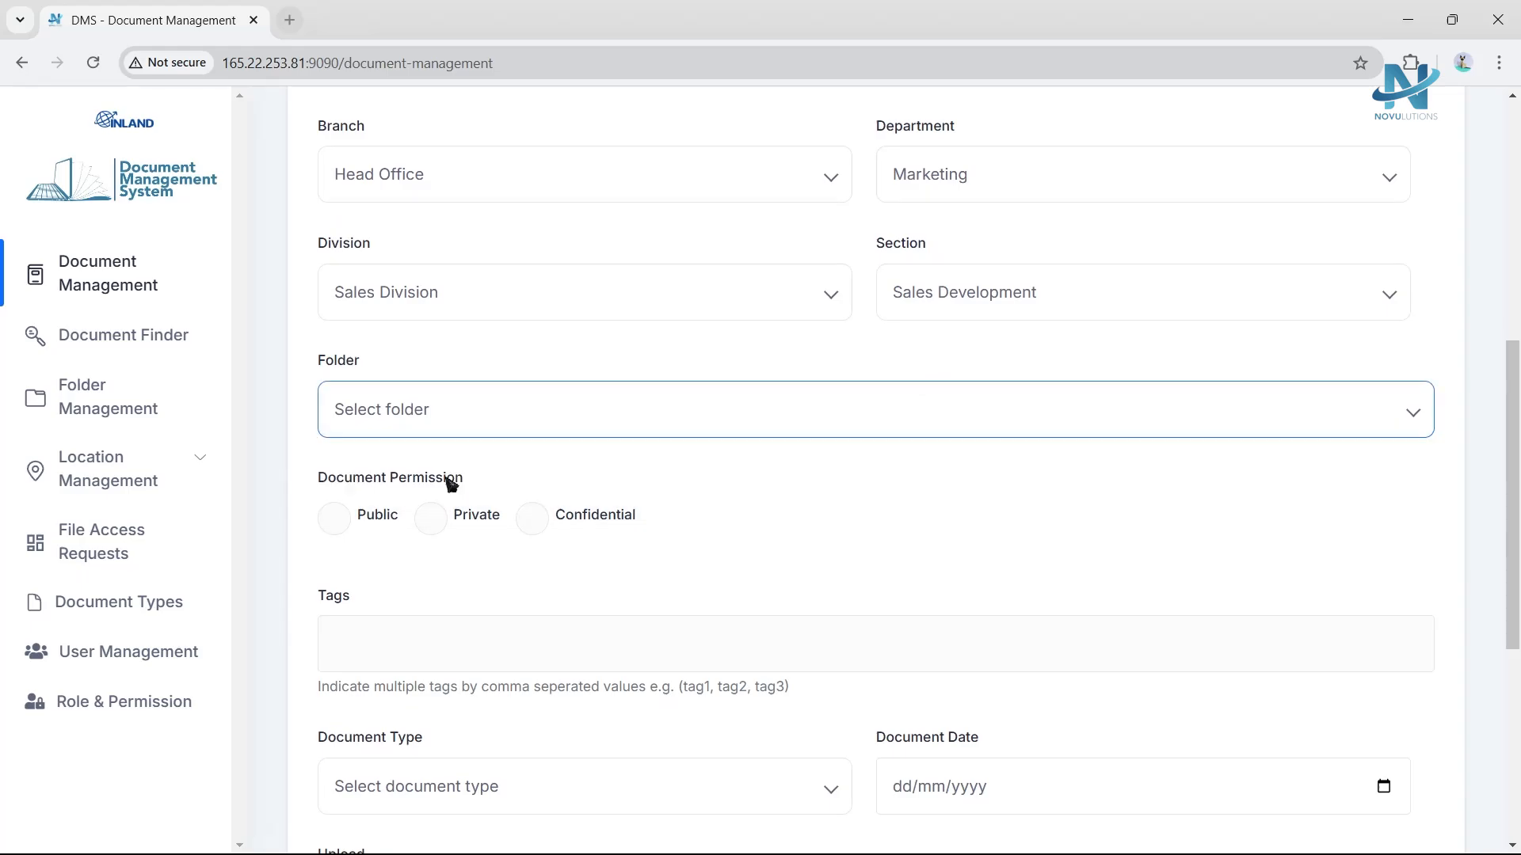
pyautogui.click(392, 498)
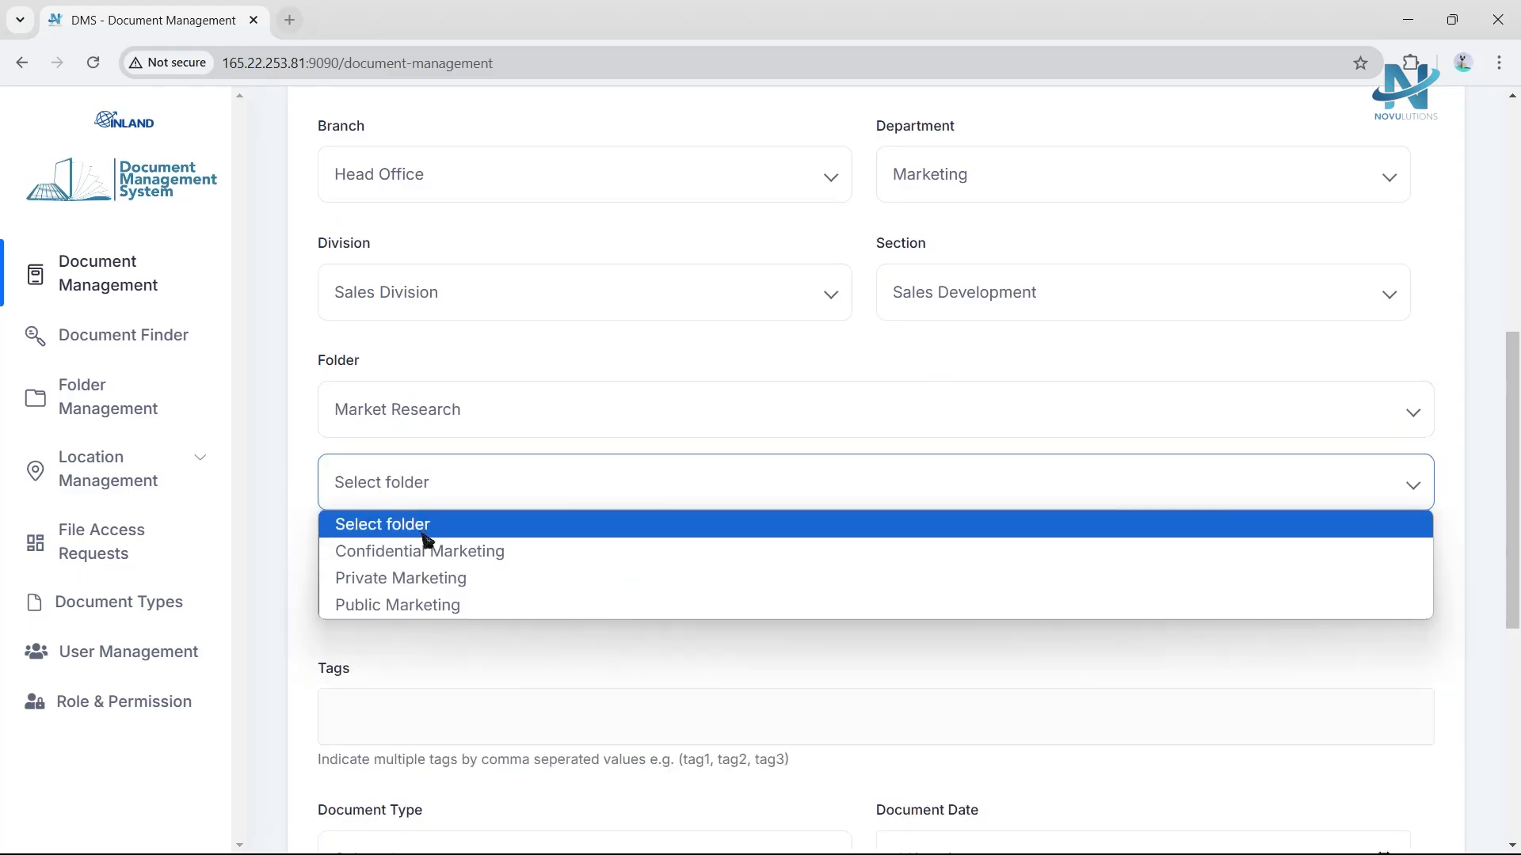
pyautogui.click(422, 610)
# Set the document permission to Public and enter the tags Marketing, Management, Public.
pyautogui.scroll(-2, 380, 507)
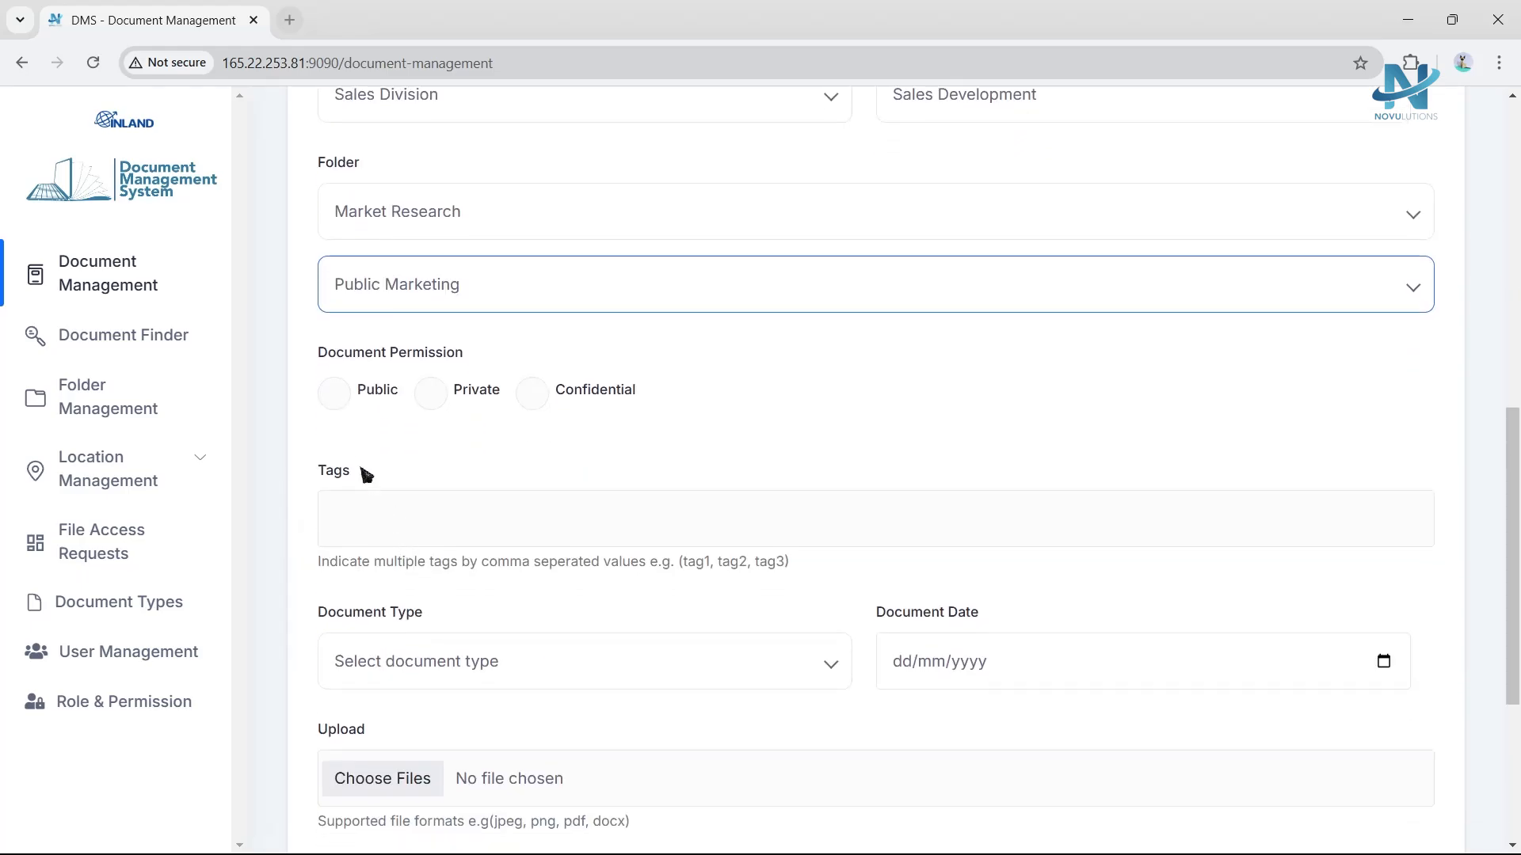
pyautogui.click(334, 396)
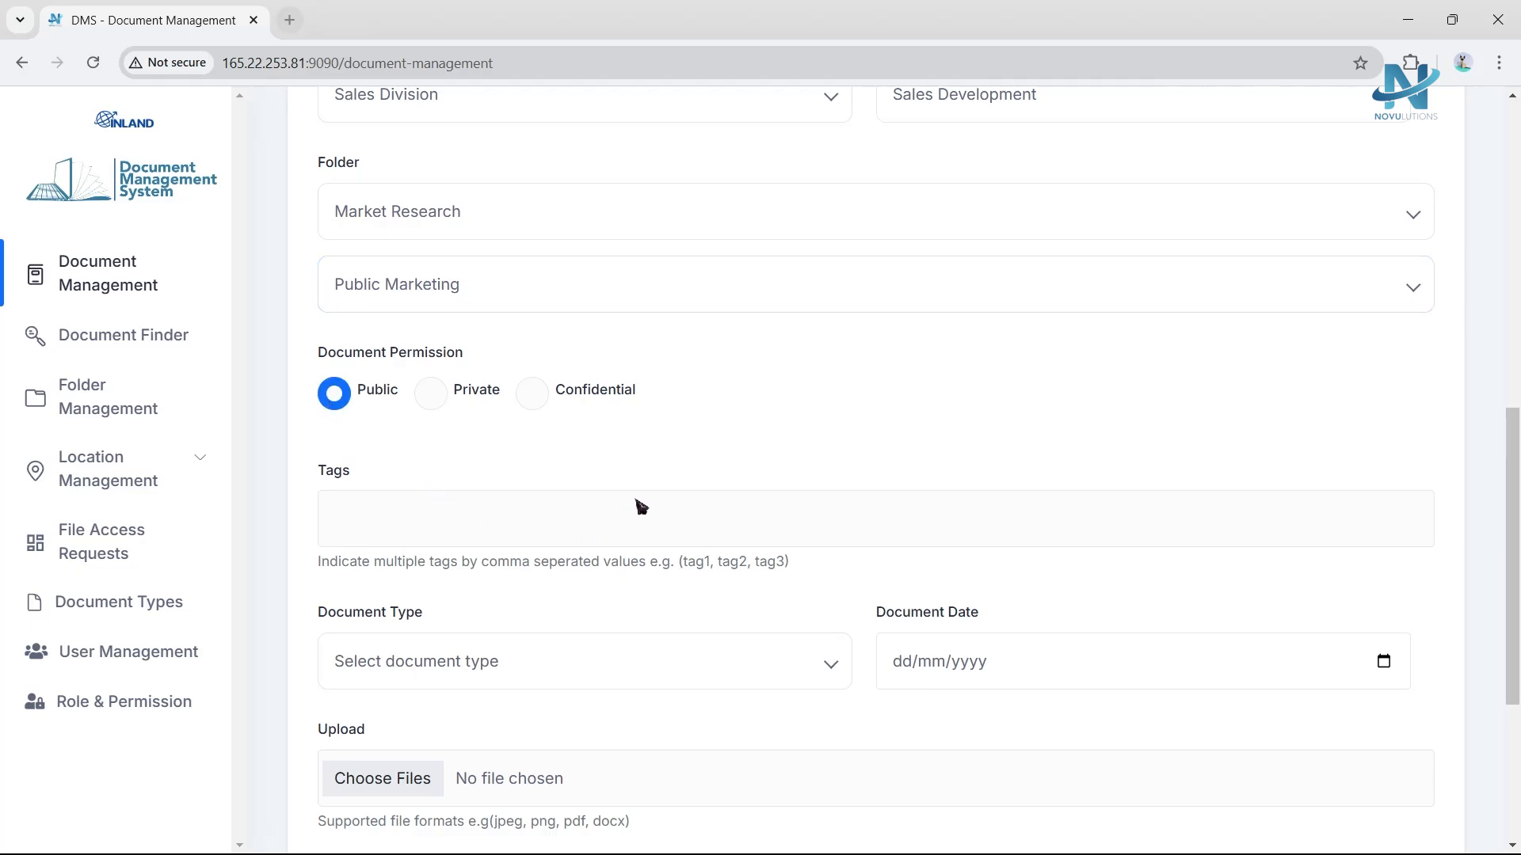
pyautogui.scroll(-2, 642, 507)
pyautogui.click(646, 327)
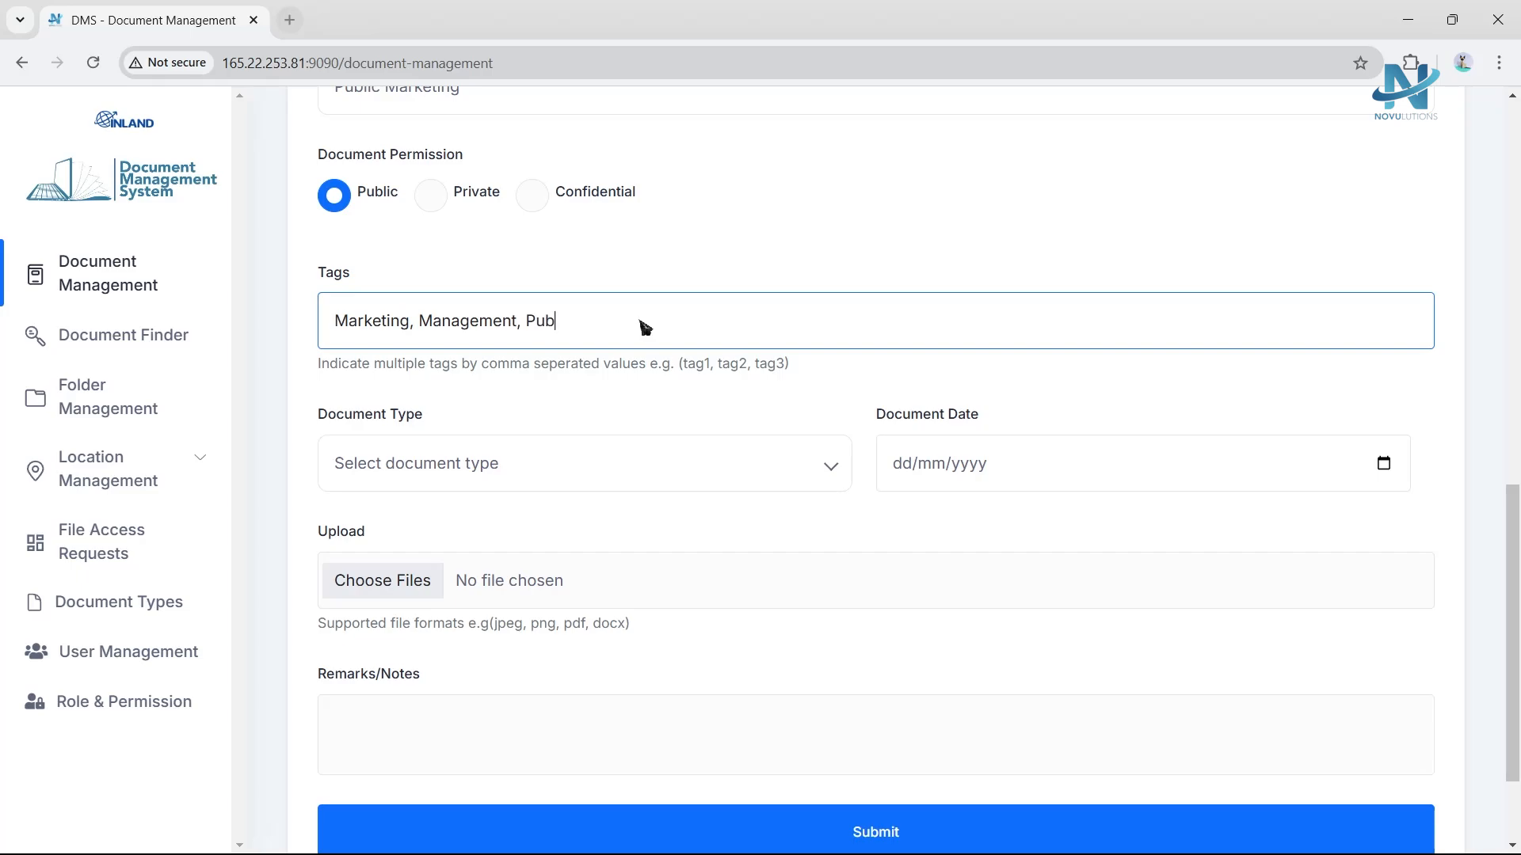
pyautogui.click(654, 376)
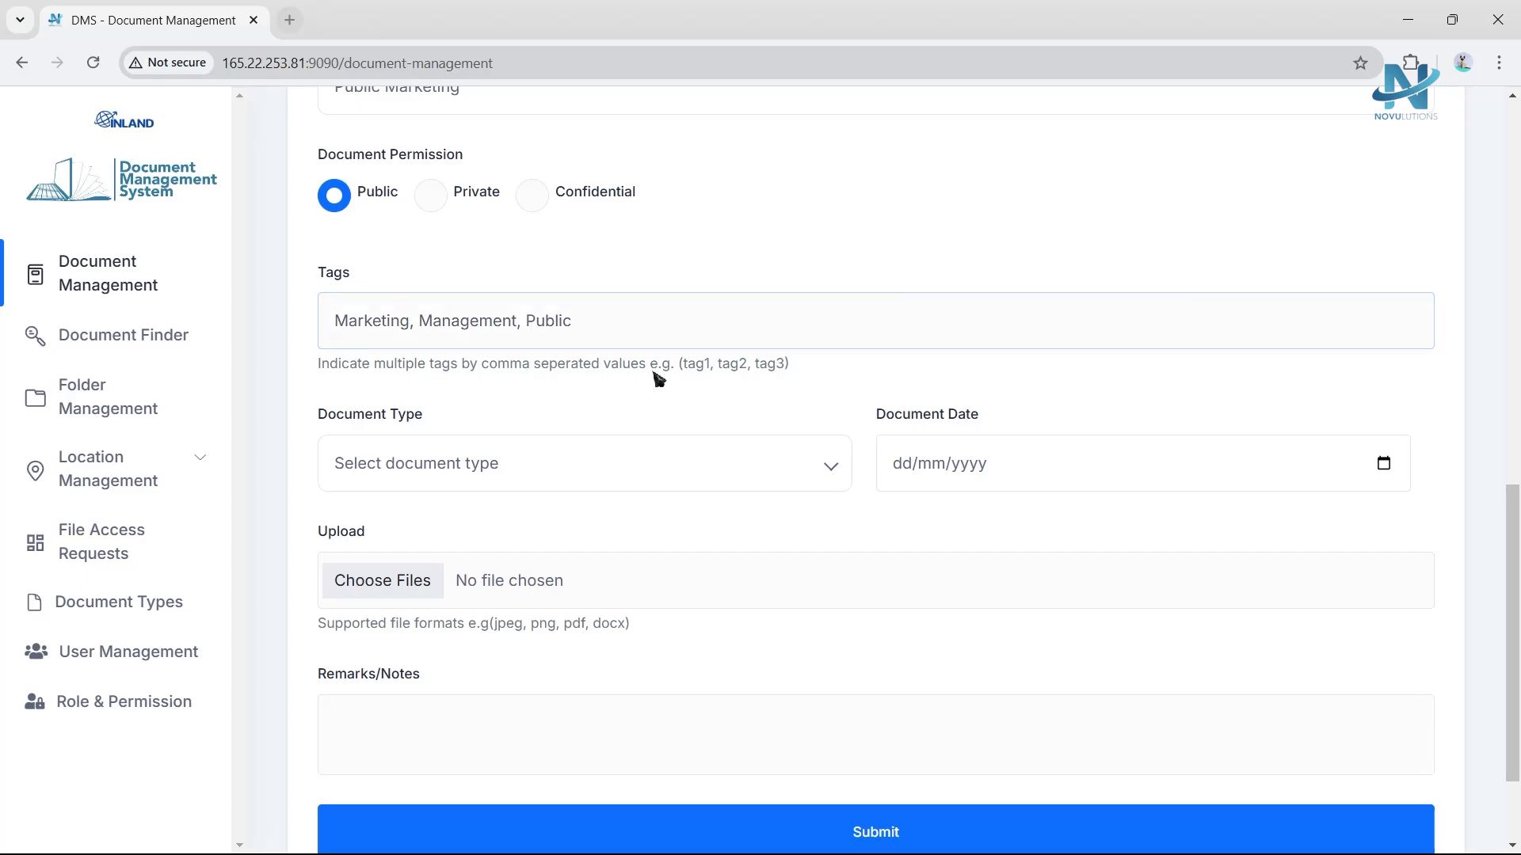
# Set the document type to Public.
pyautogui.scroll(-2, 656, 379)
pyautogui.click(634, 358)
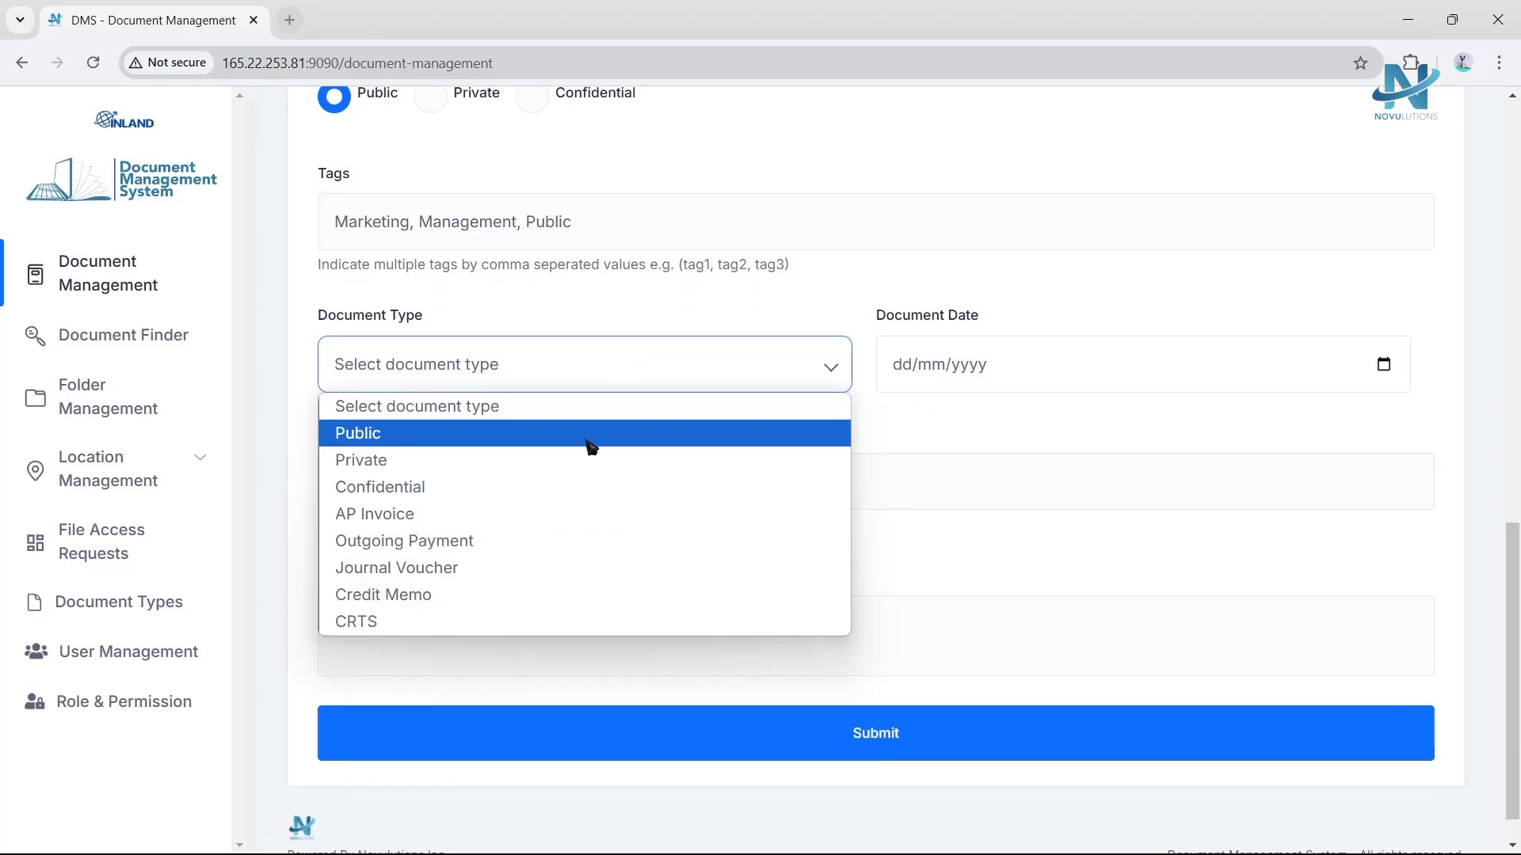
pyautogui.click(590, 441)
# Set the document date to today, 11/11/2024, using the date picker.
pyautogui.click(1005, 384)
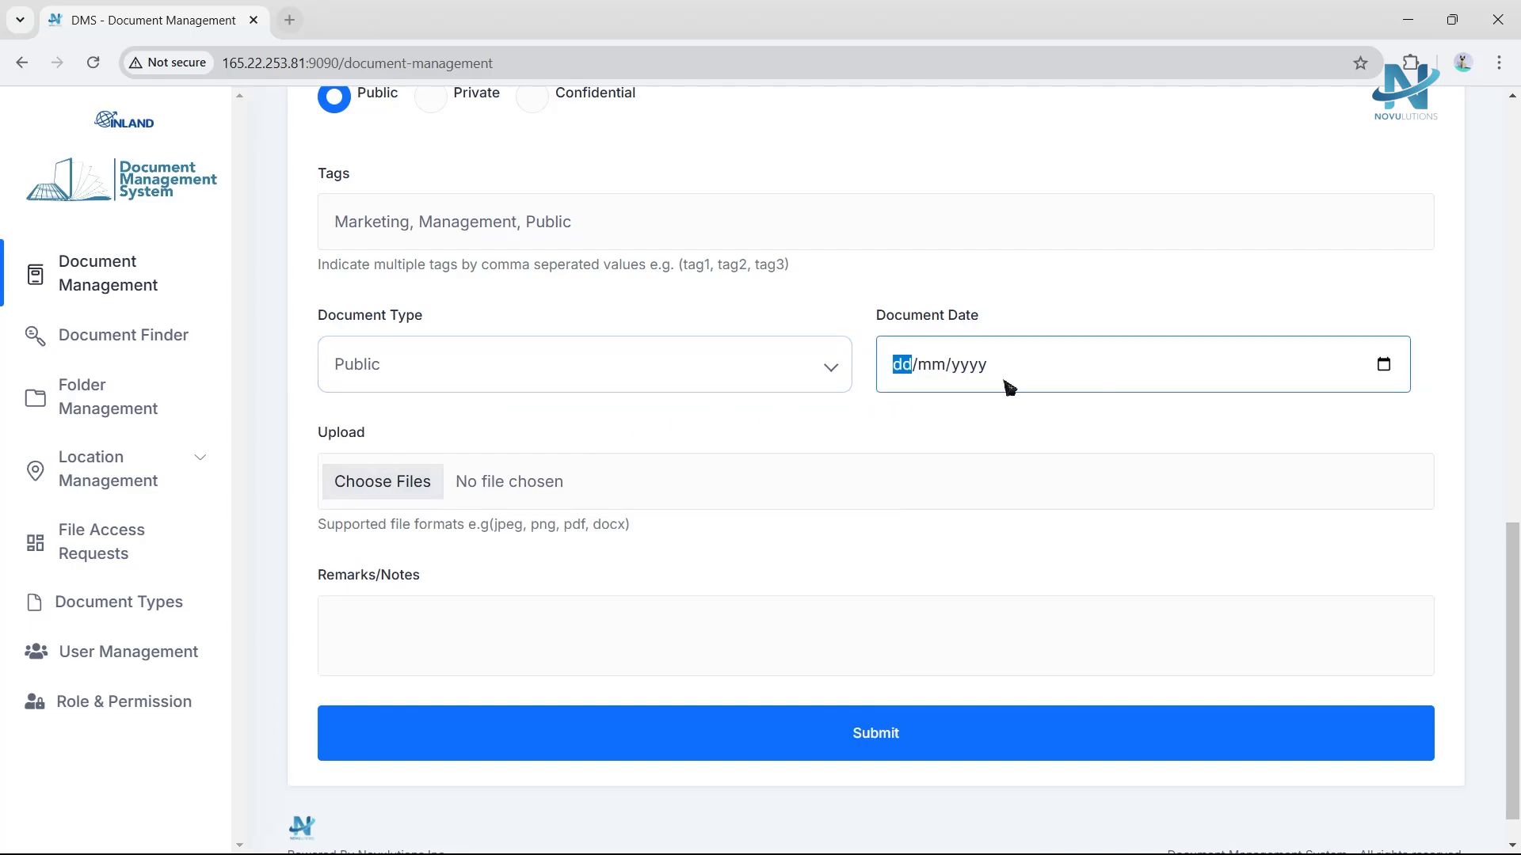
pyautogui.click(1384, 366)
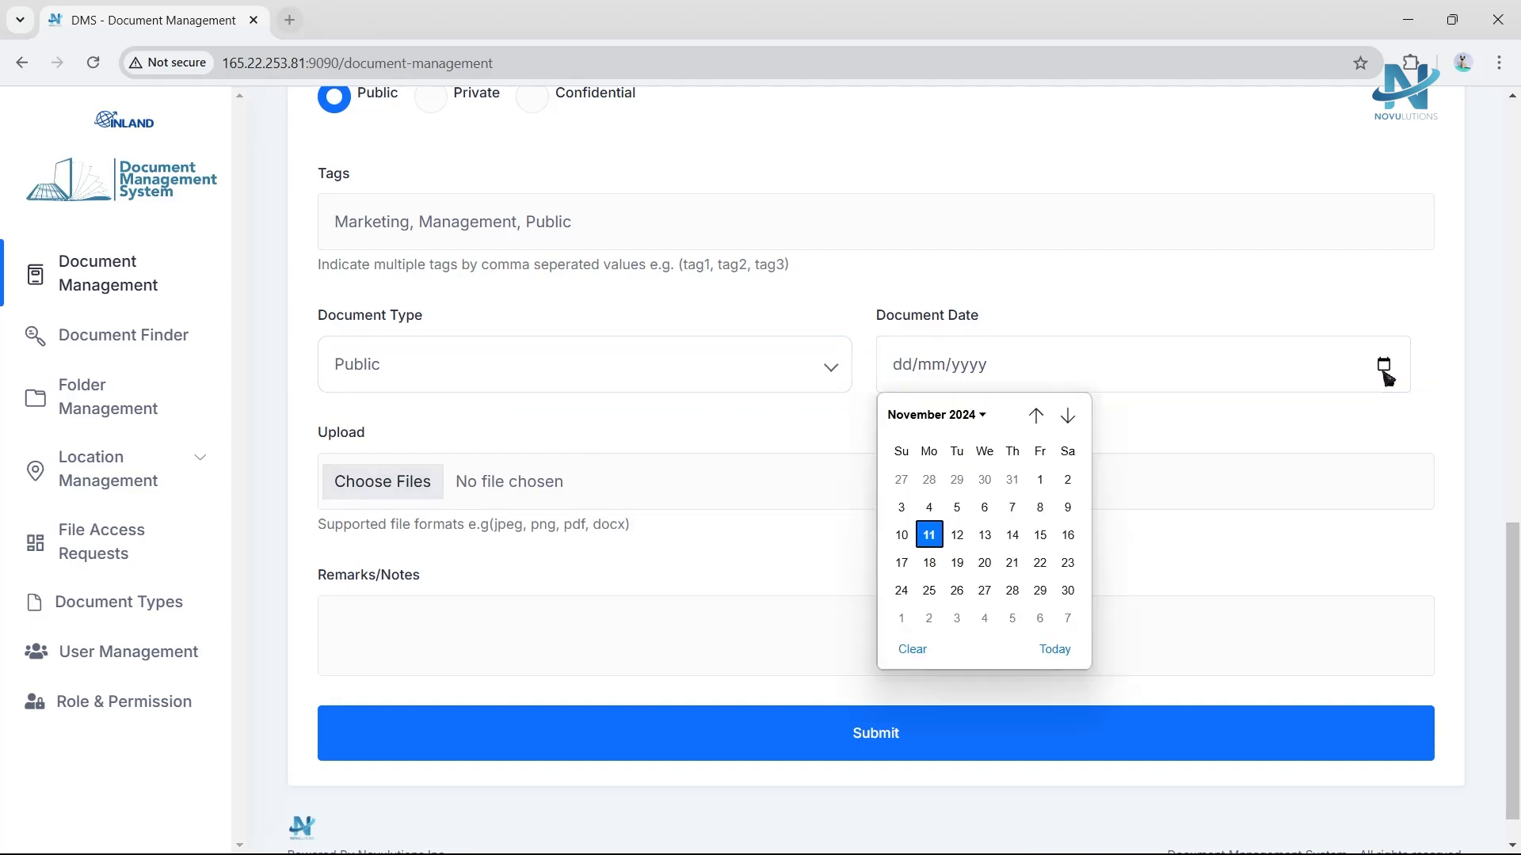
pyautogui.click(1211, 503)
pyautogui.click(1383, 366)
pyautogui.click(1065, 643)
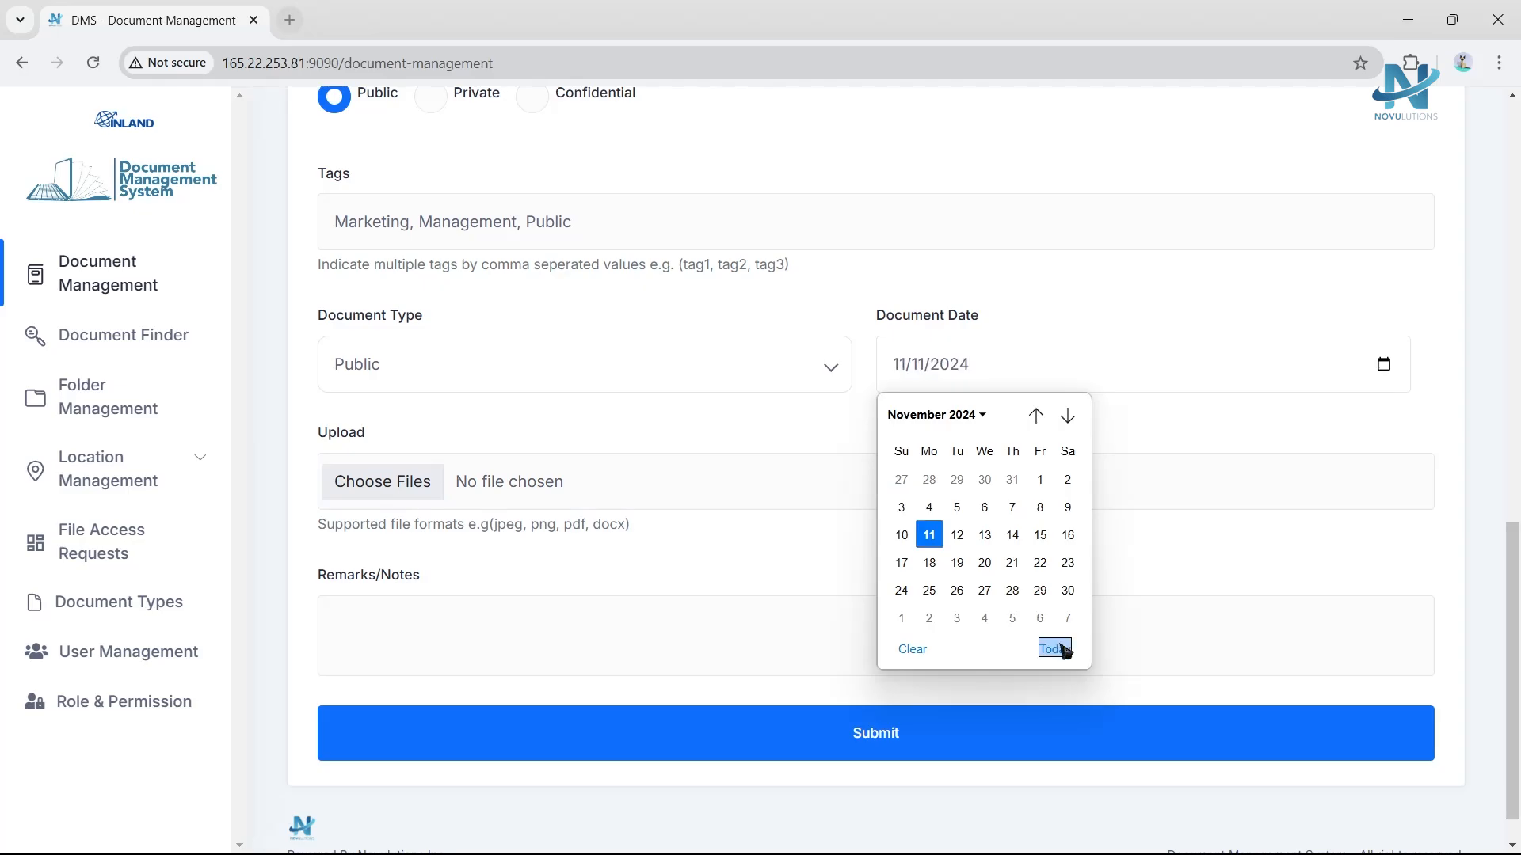
# Upload the Marketing Design and Marketing Management files from Downloads.
pyautogui.click(388, 488)
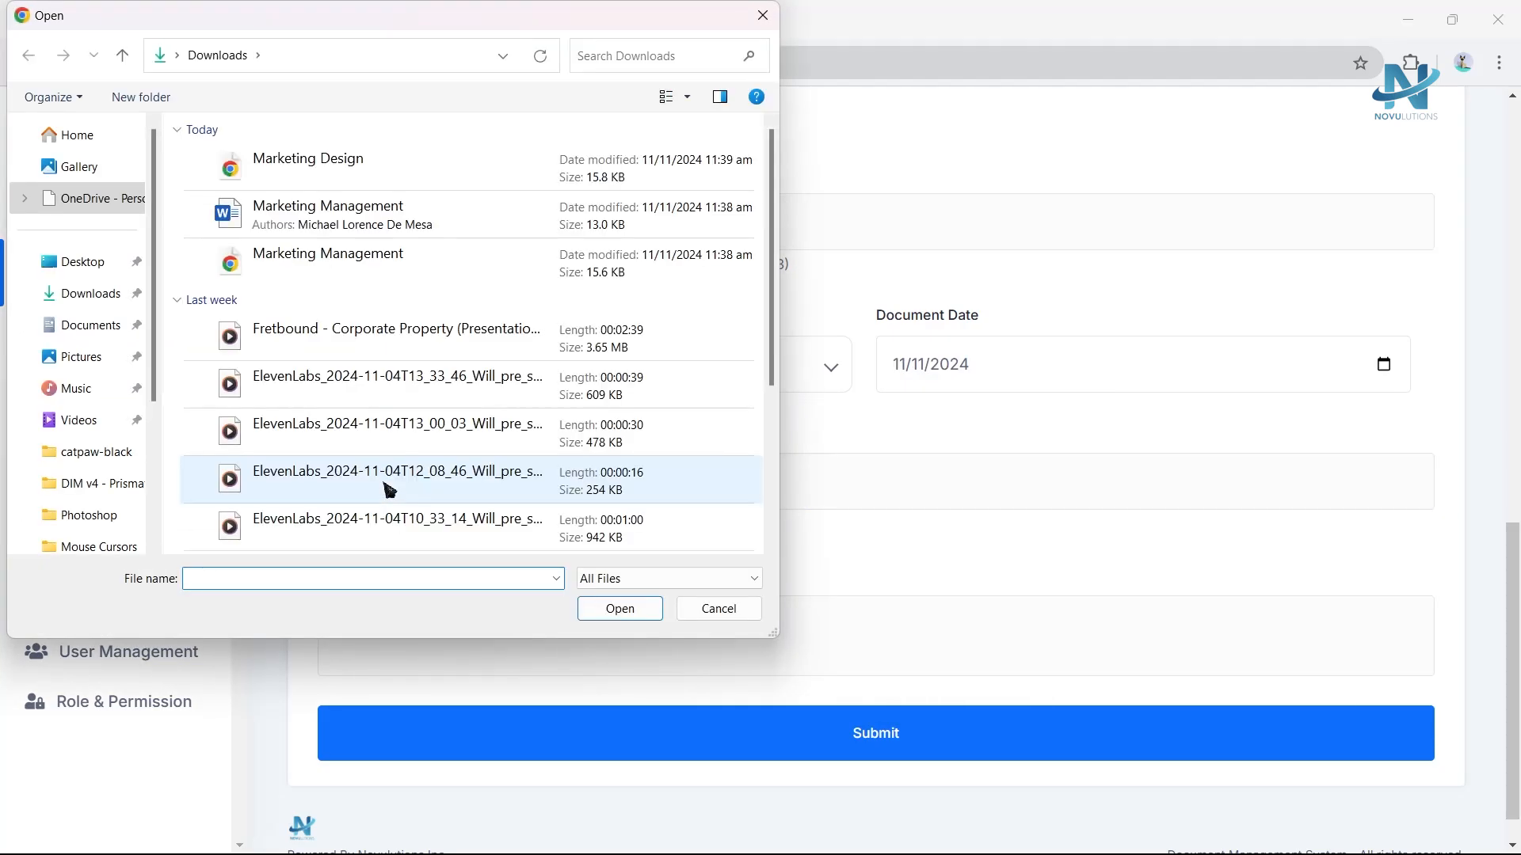
pyautogui.click(374, 163)
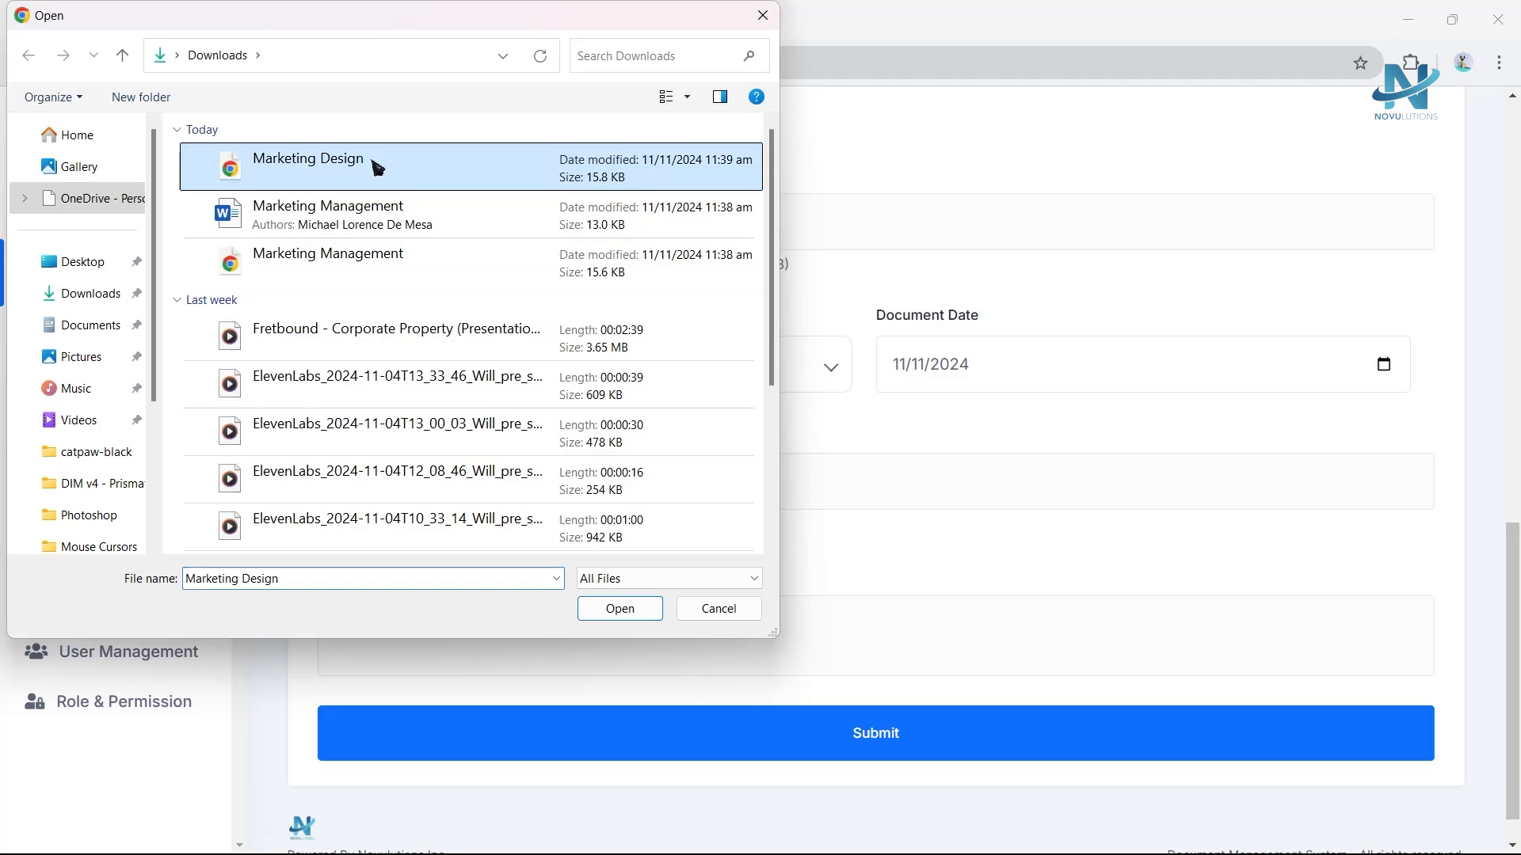
pyautogui.keyDown('ctrl'); pyautogui.click(372, 261); pyautogui.keyUp('ctrl')
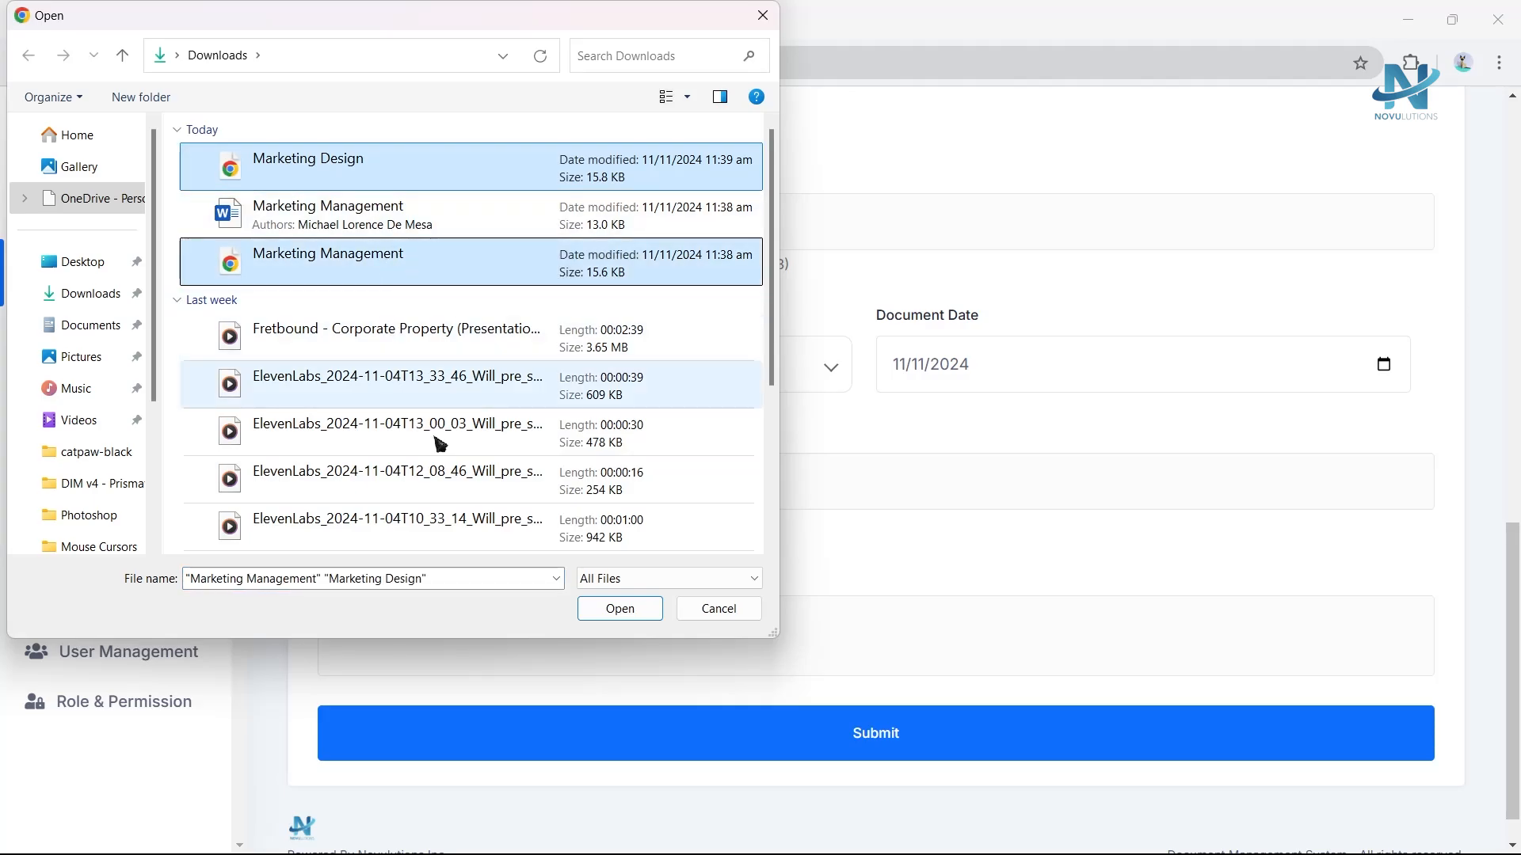
pyautogui.click(595, 610)
# Add the remark Two Files of Marketing Management, submit the document and acknowledge the confirmation.
pyautogui.click(562, 575)
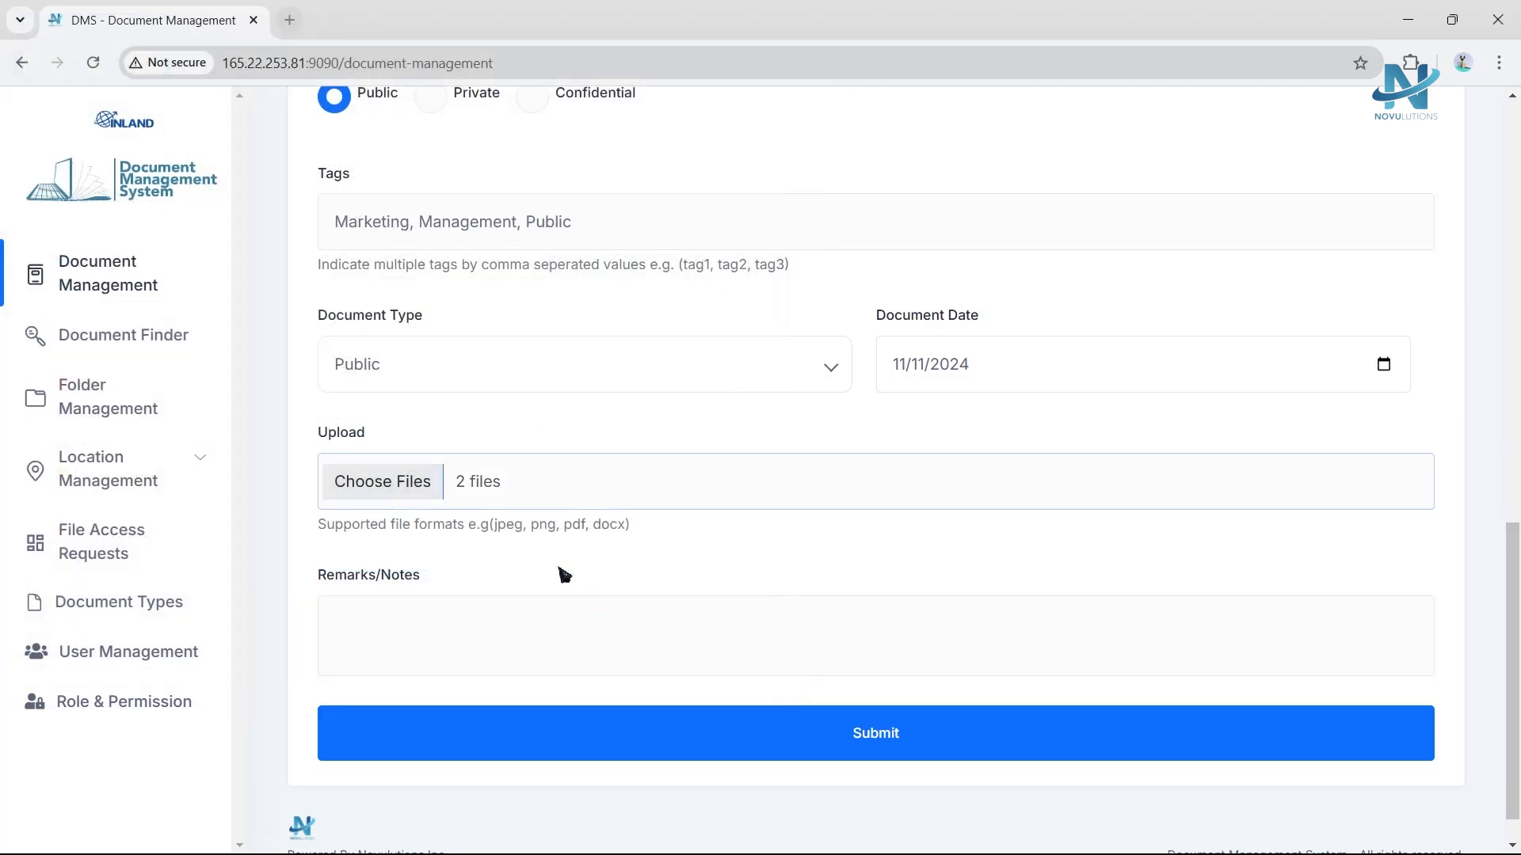
pyautogui.scroll(-1, 562, 574)
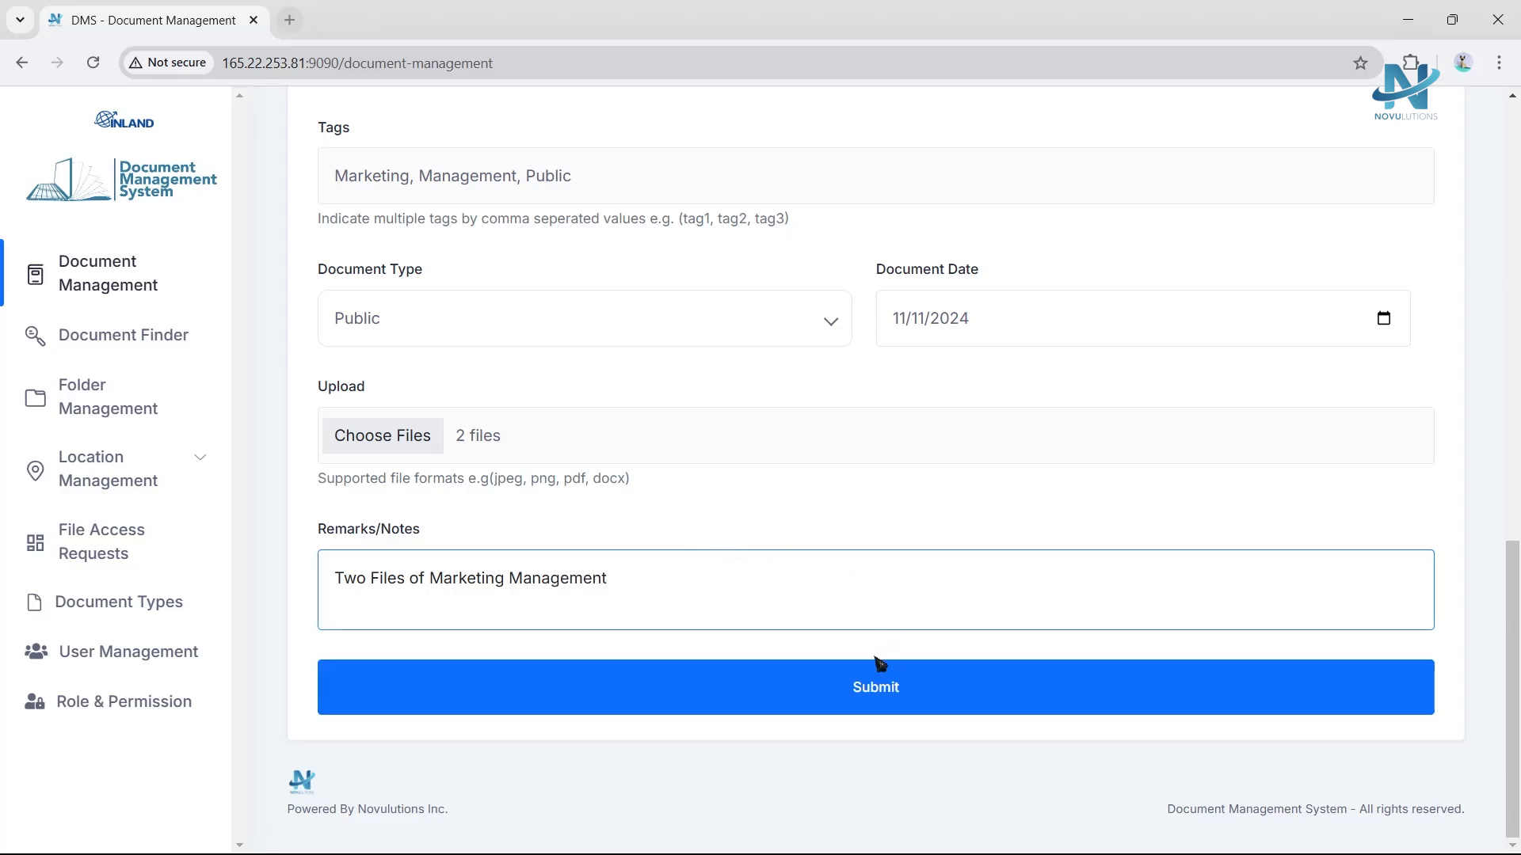
pyautogui.click(884, 701)
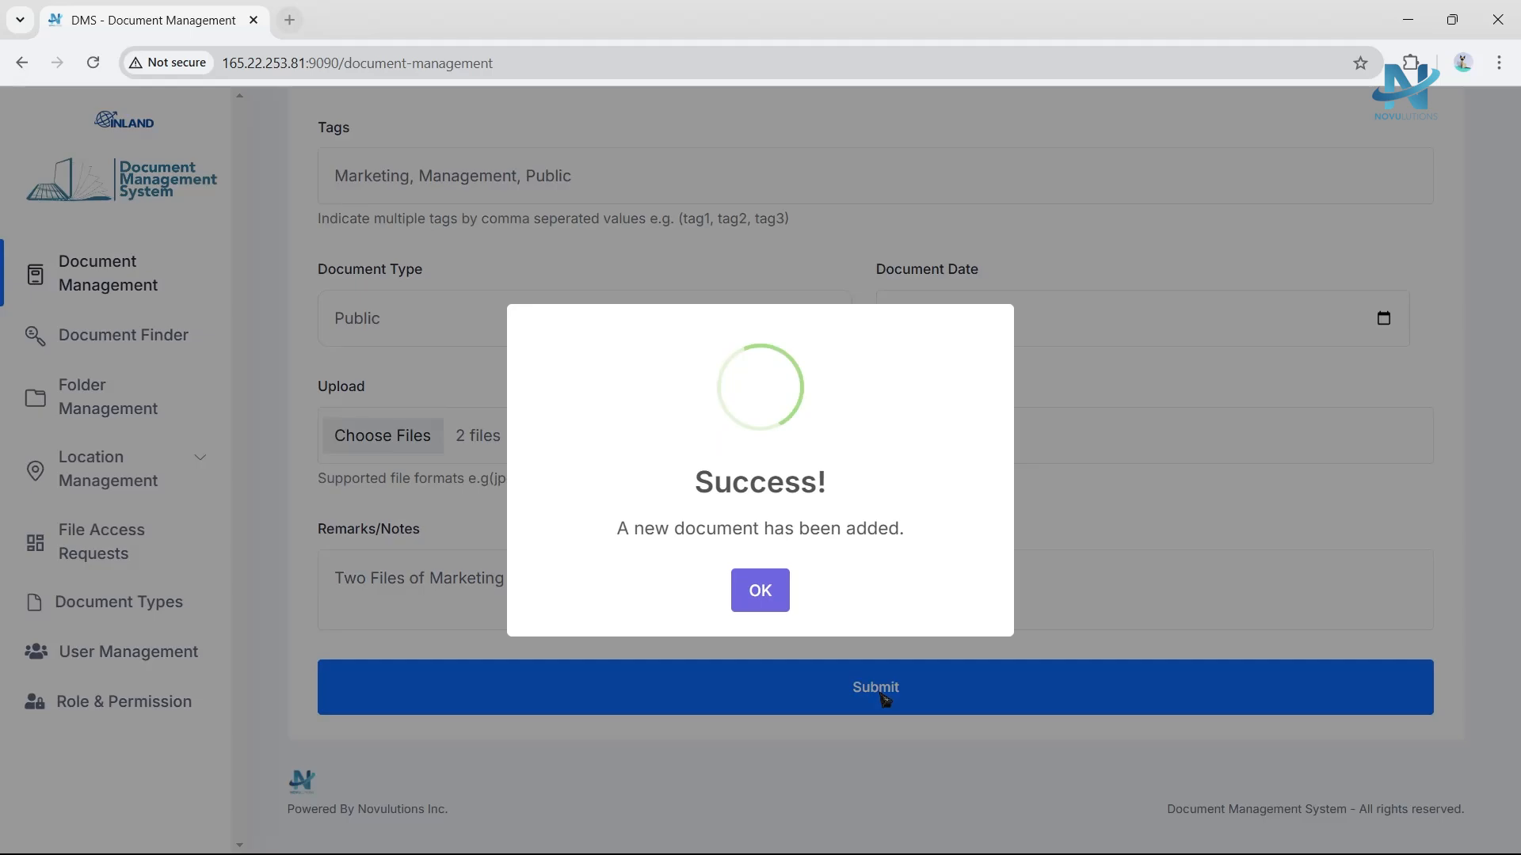
pyautogui.click(756, 588)
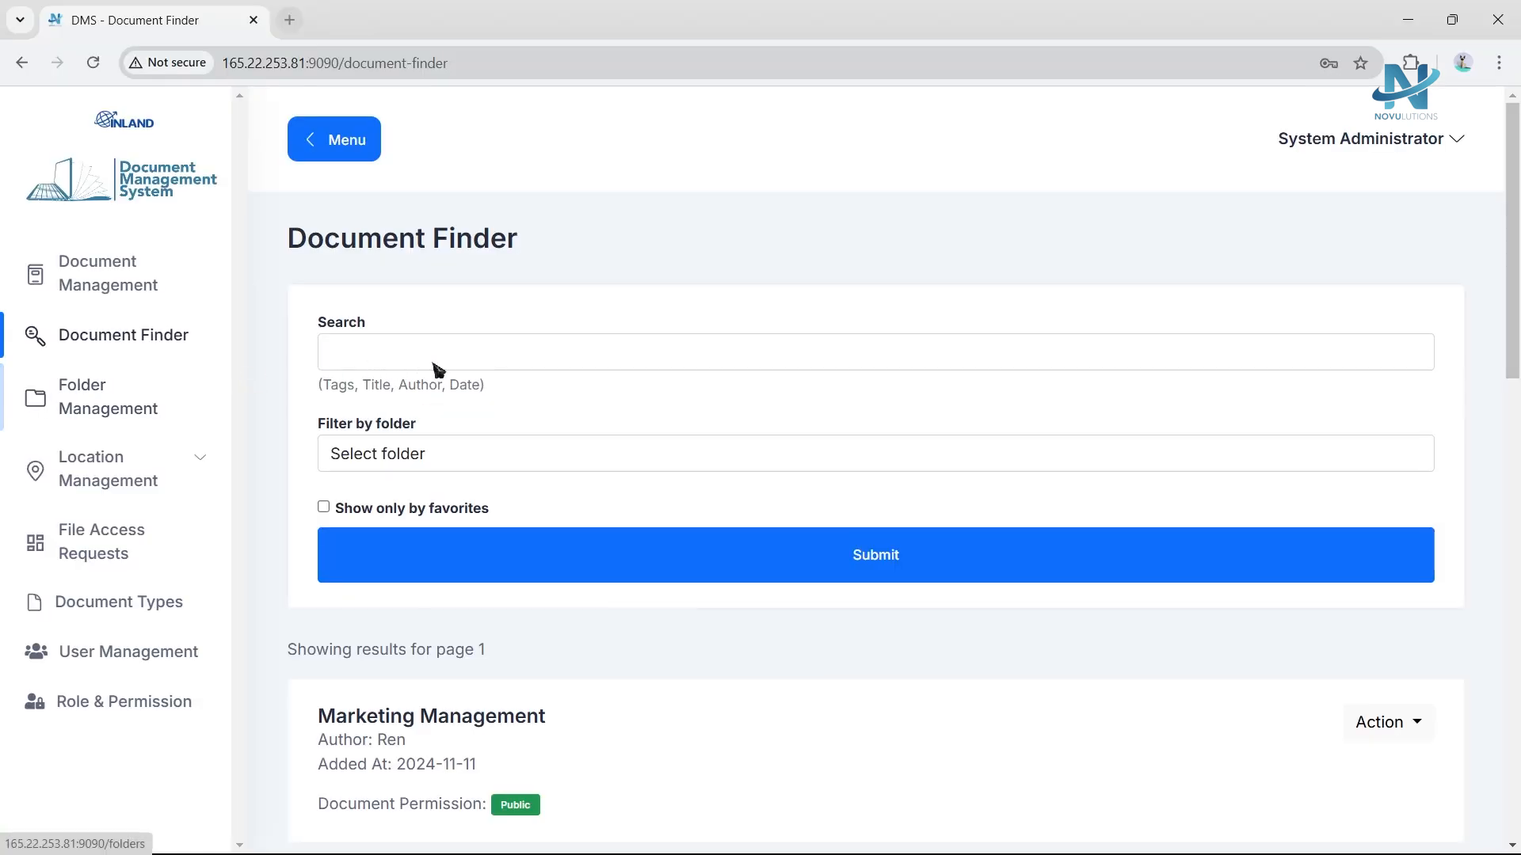
# Search the Document Finder for Marketing Management.
pyautogui.click(435, 365)
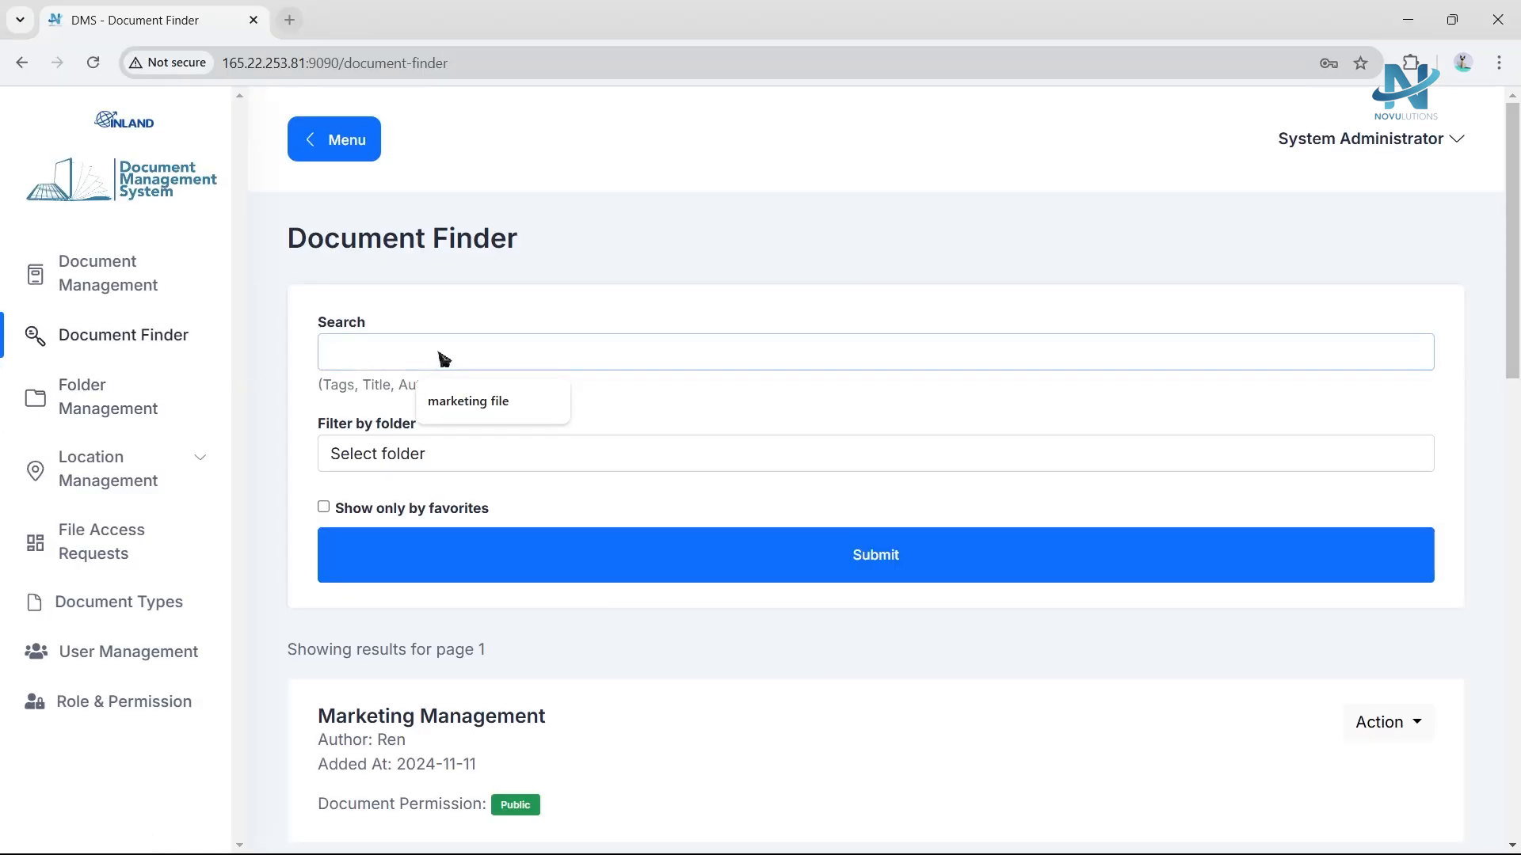
pyautogui.write('Marketing Management')
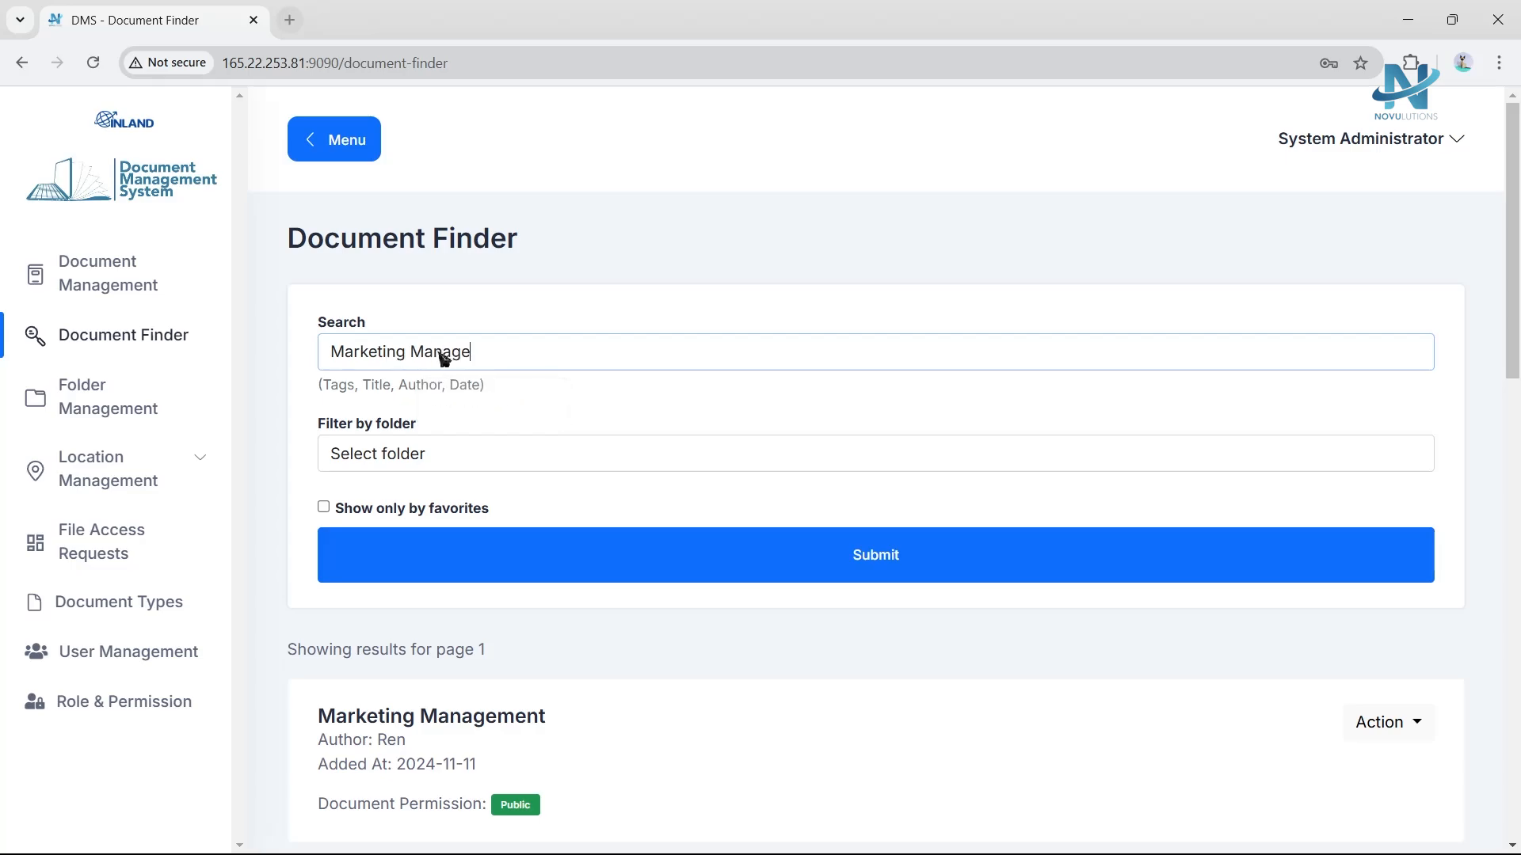
pyautogui.click(870, 579)
pyautogui.scroll(-1, 536, 673)
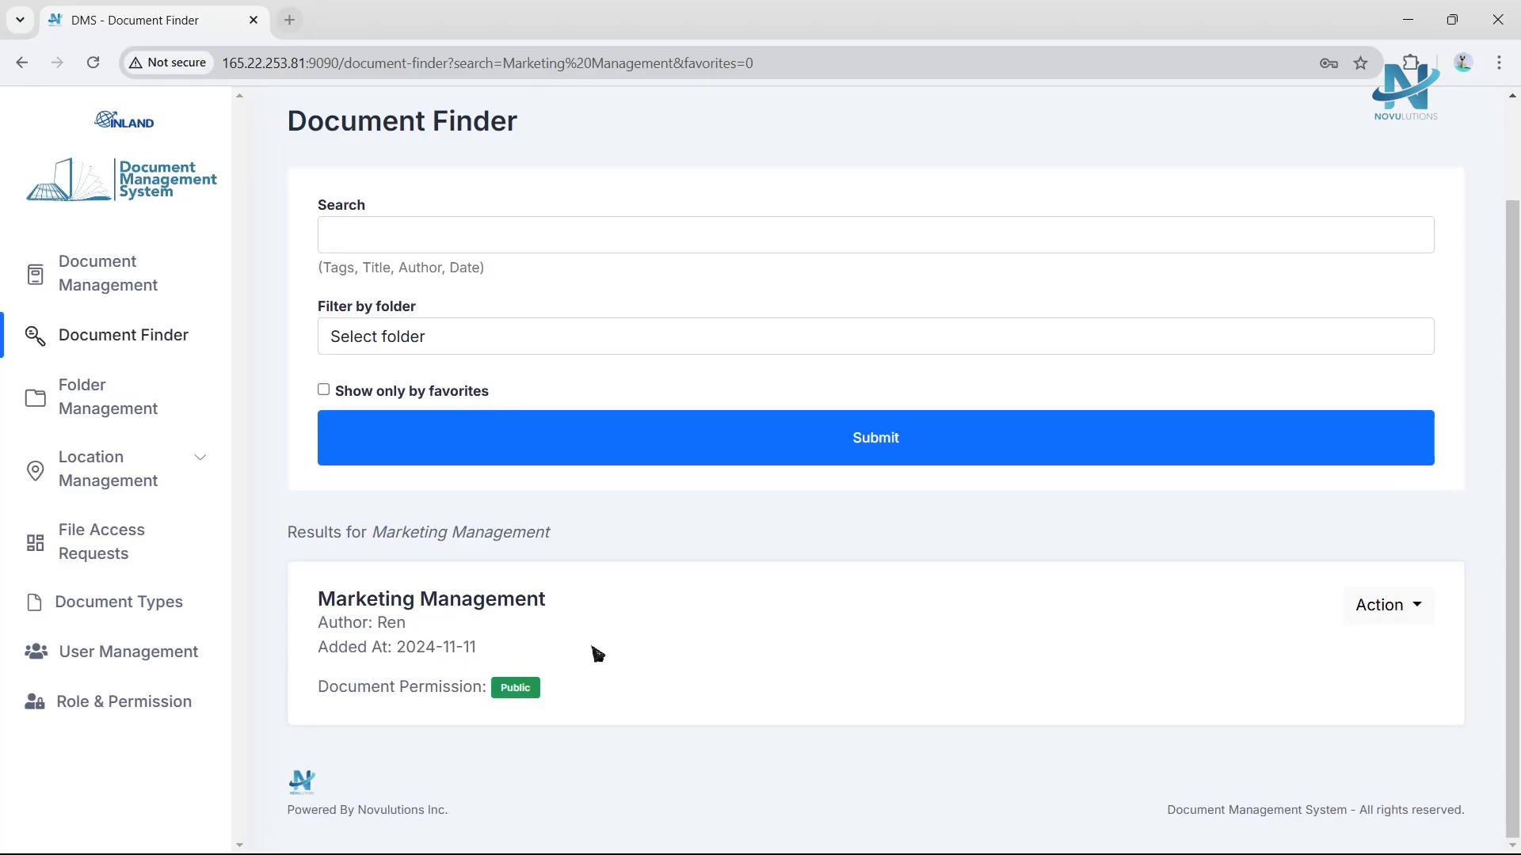
# Filter the documents by the Market Research folder and its Public Marketing subfolder.
pyautogui.click(494, 330)
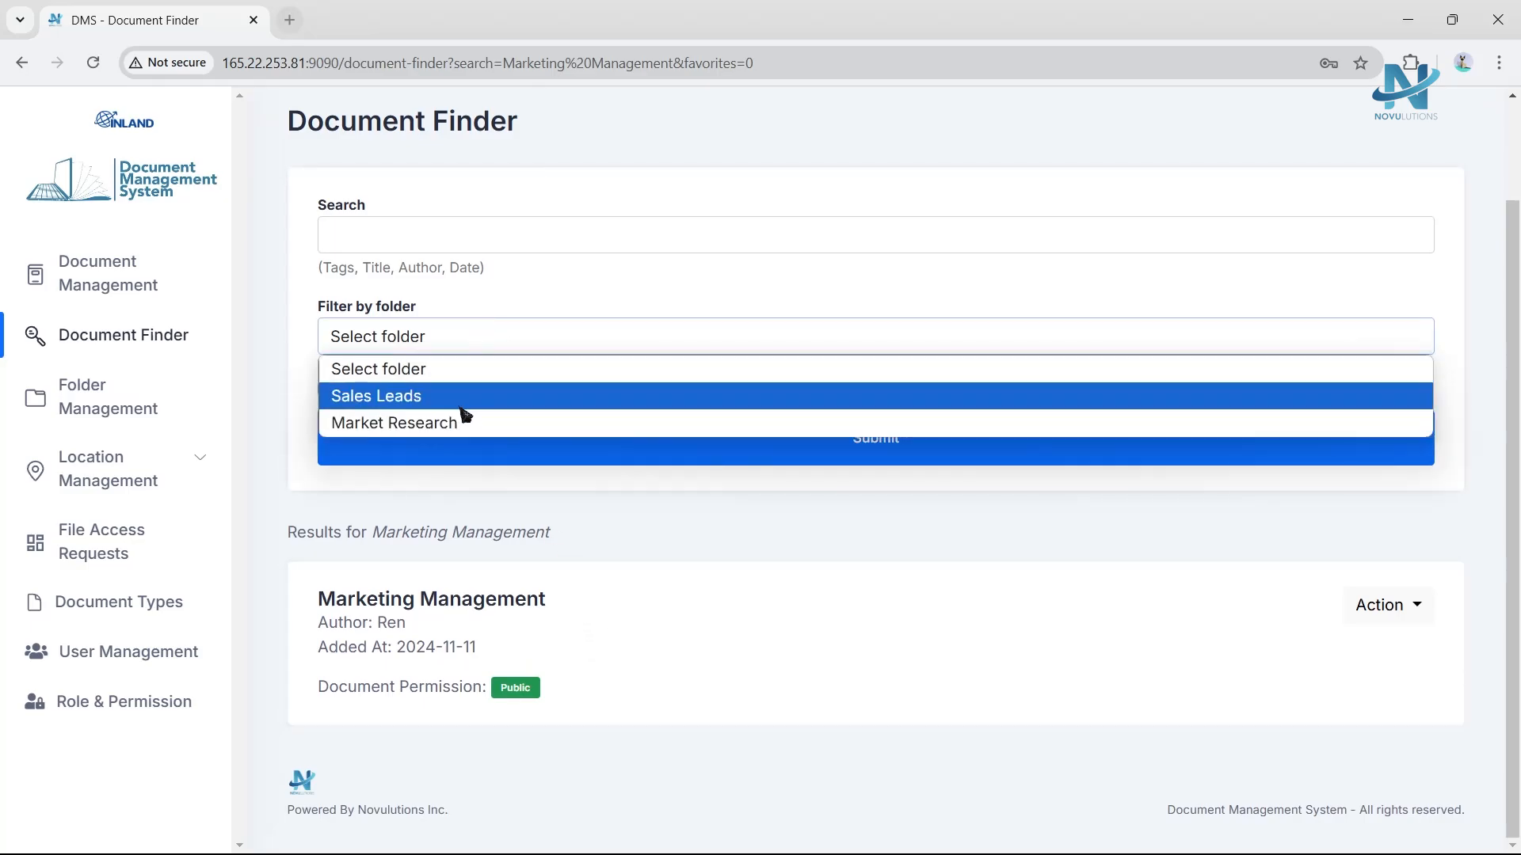
pyautogui.click(449, 426)
pyautogui.click(453, 390)
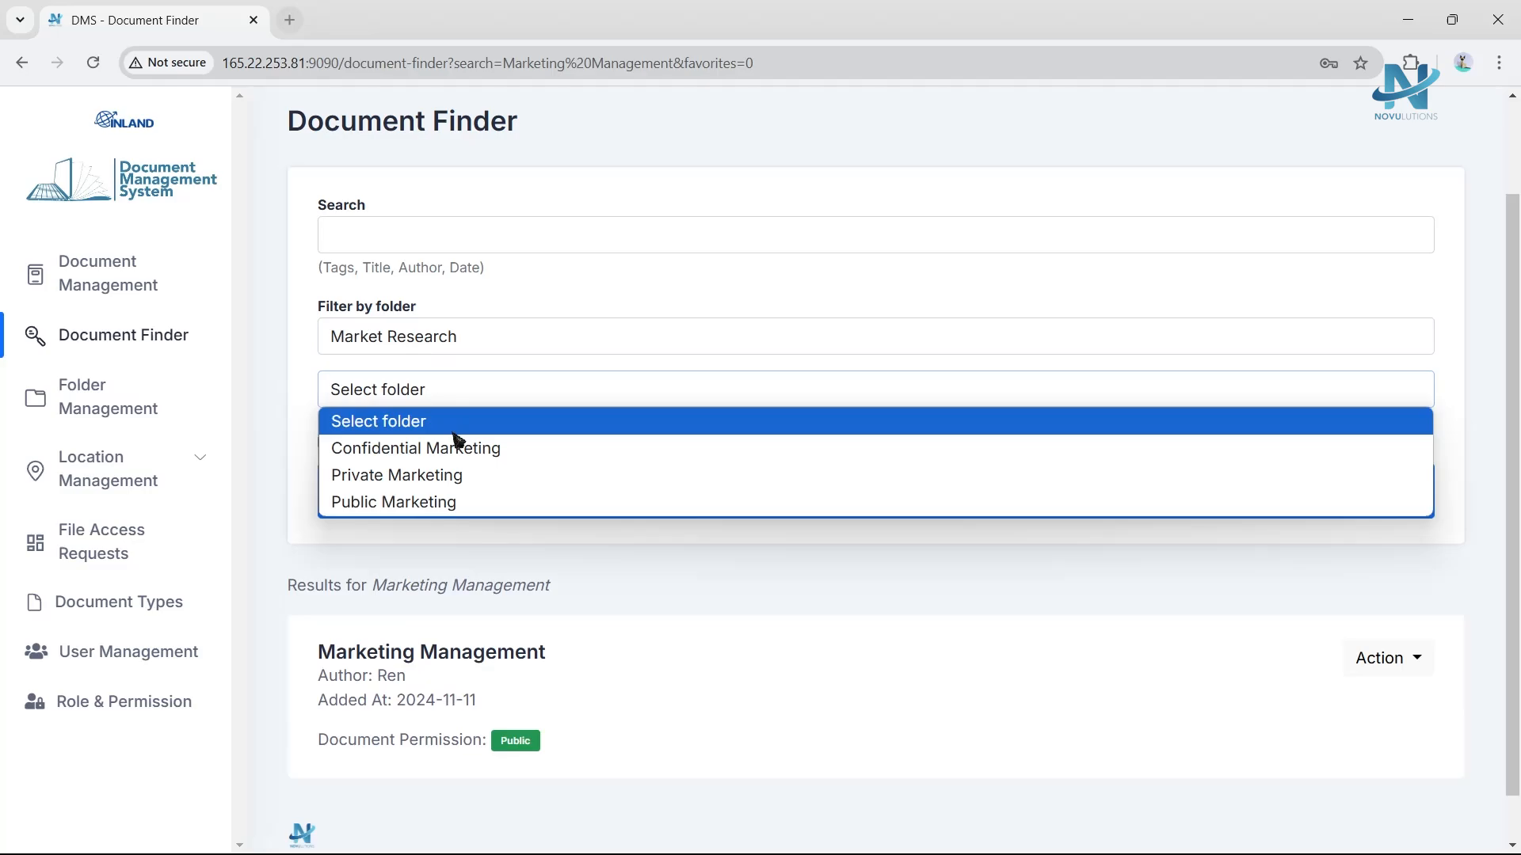
pyautogui.click(429, 511)
pyautogui.click(675, 519)
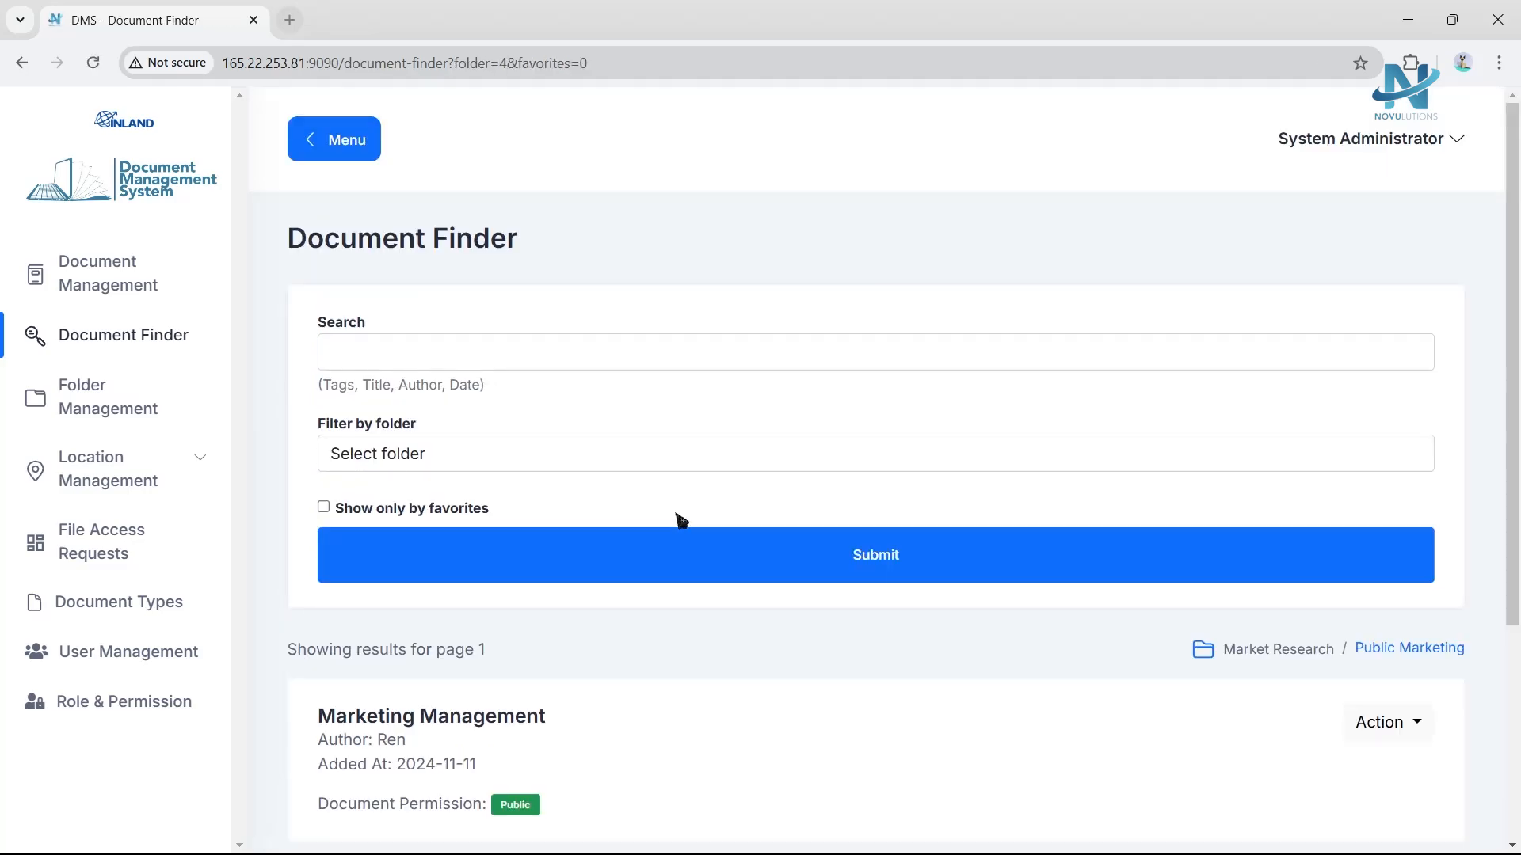
pyautogui.scroll(-3, 665, 538)
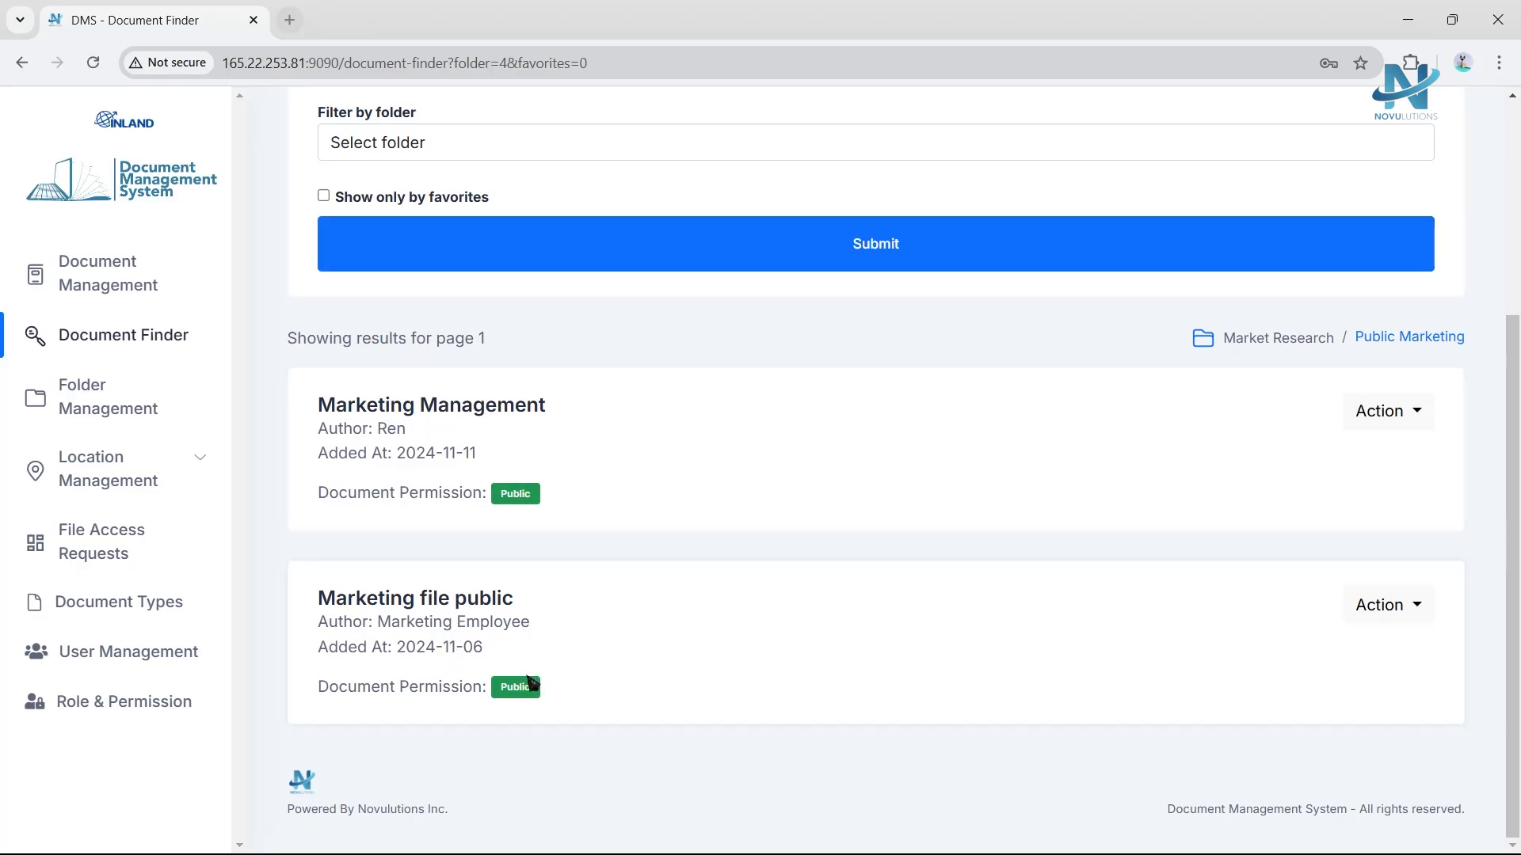
pyautogui.scroll(3, 568, 619)
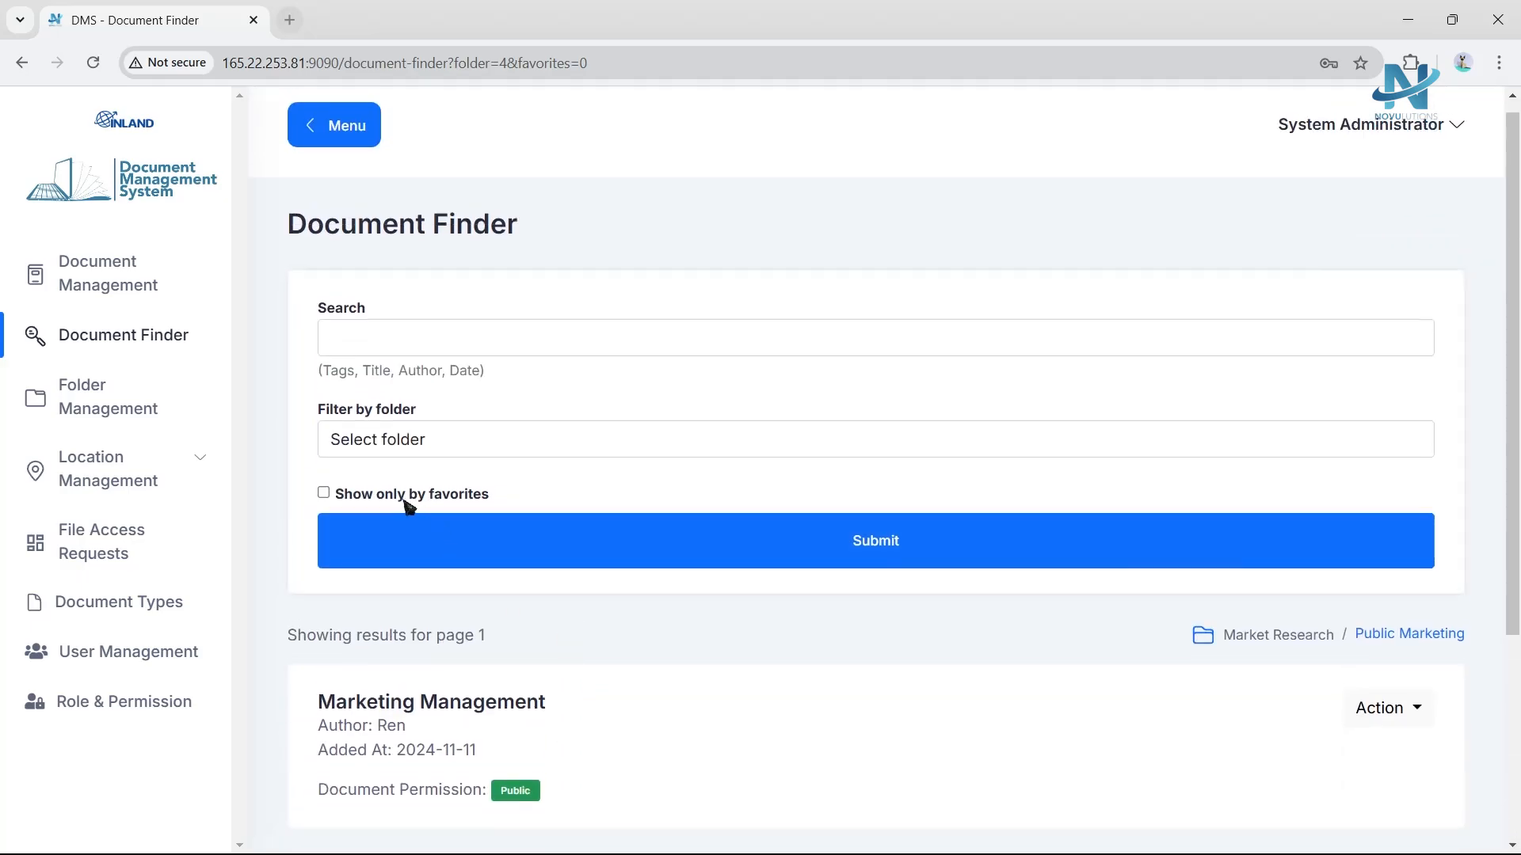
# Filter the document list to show only favorites.
pyautogui.click(323, 493)
pyautogui.click(892, 552)
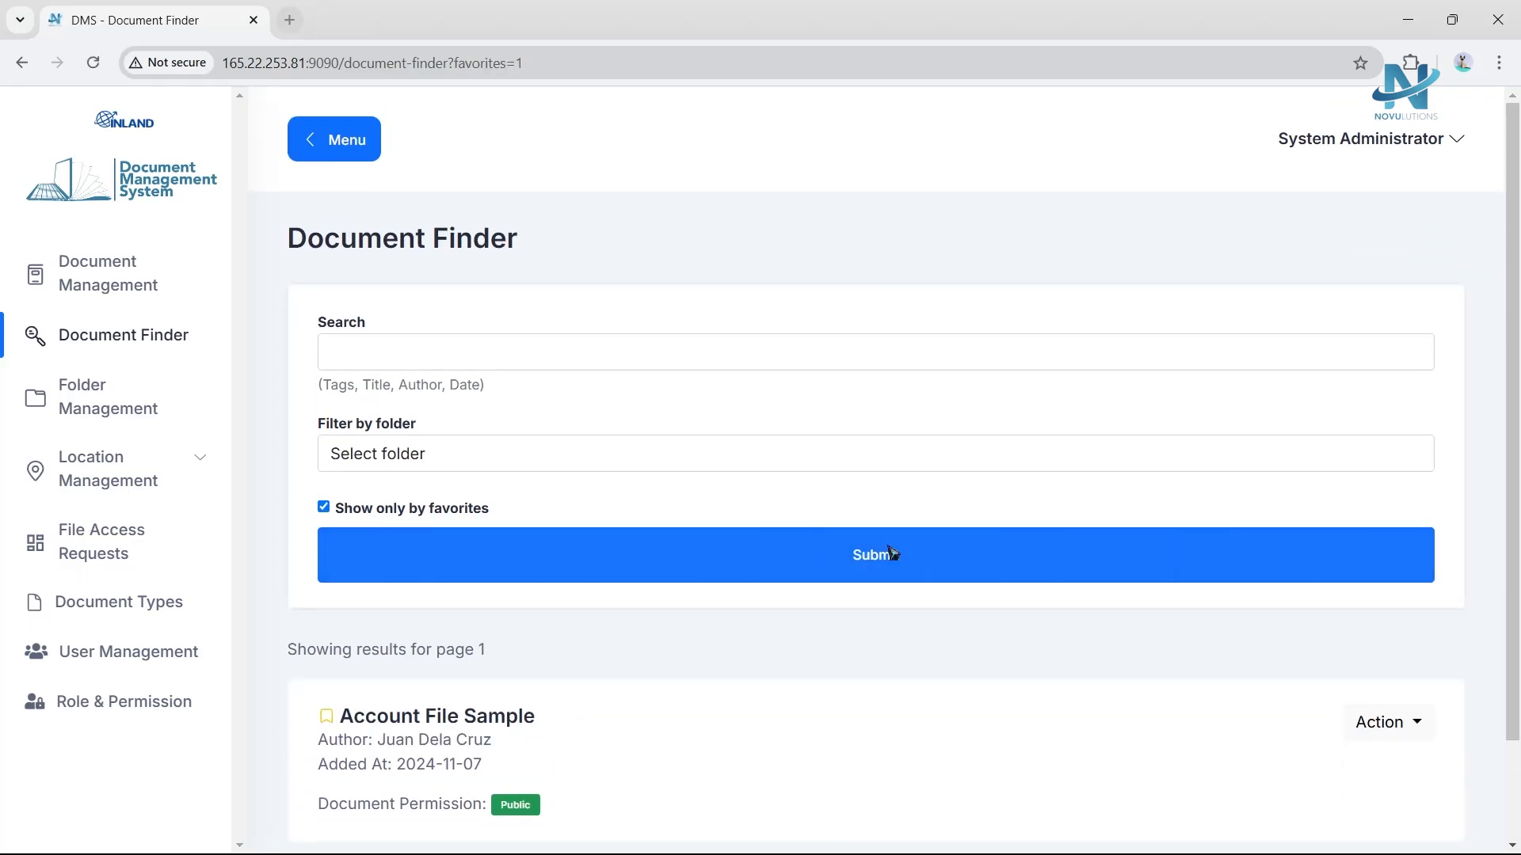
pyautogui.scroll(-2, 872, 563)
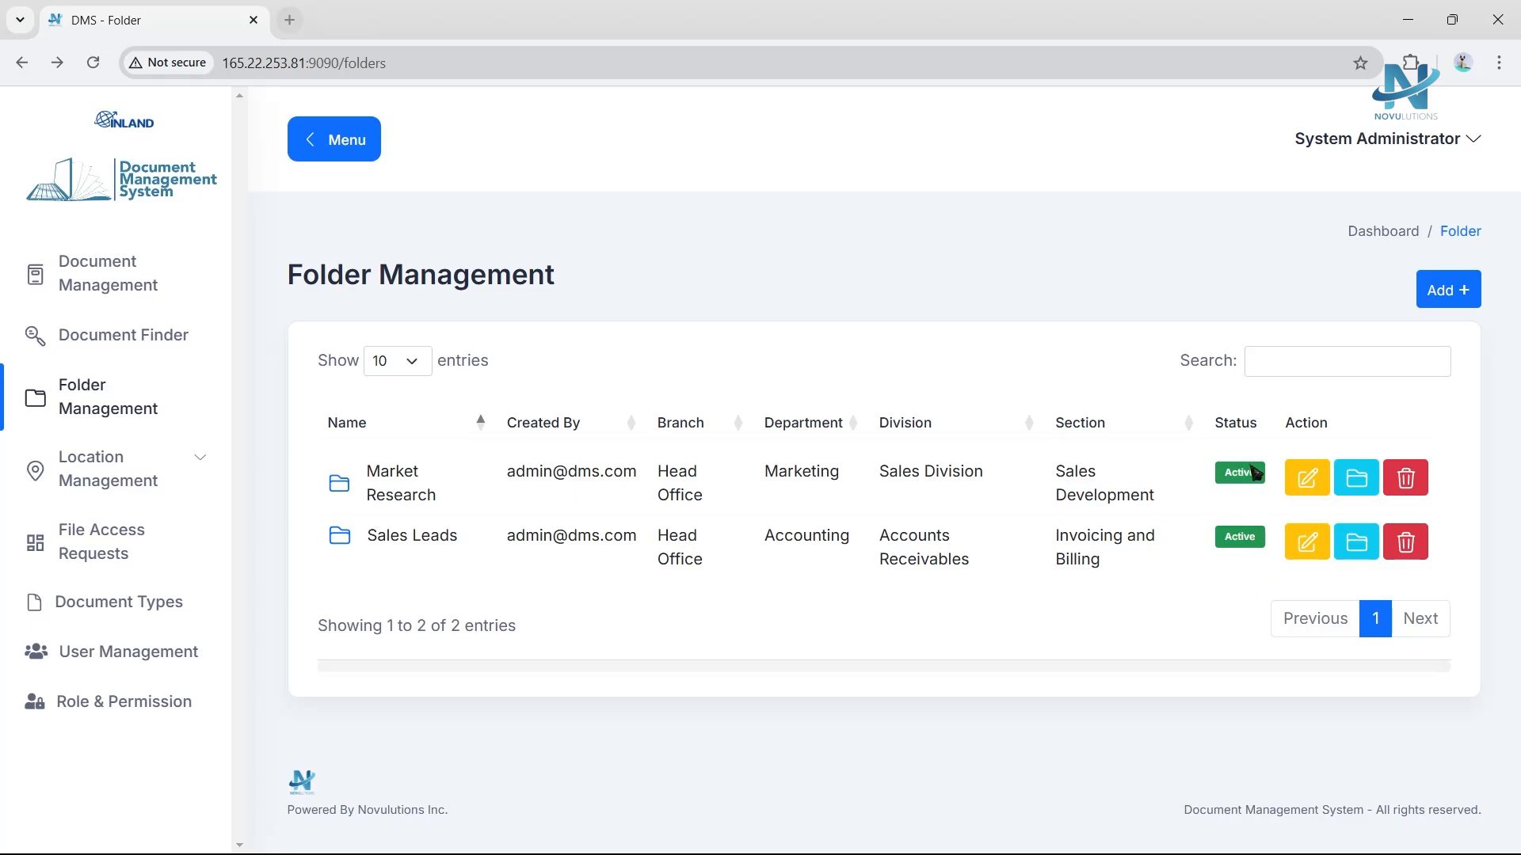
# Add a folder named Market Design for Head Office, Marketing department, Sales Division and Sales Development section.
pyautogui.click(1441, 301)
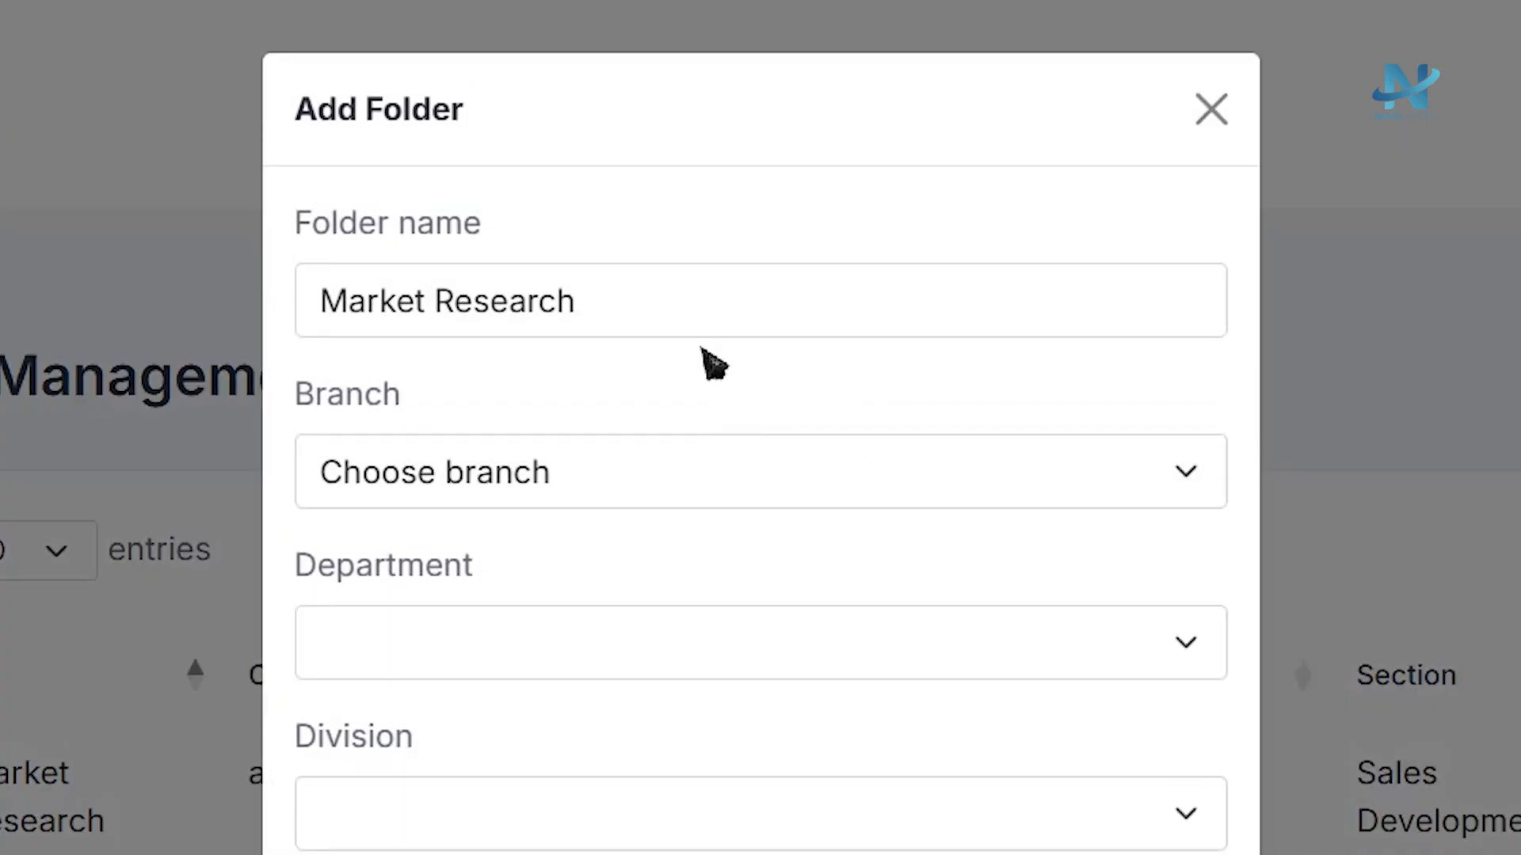
pyautogui.moveTo(733, 251); pyautogui.dragTo(600, 253)
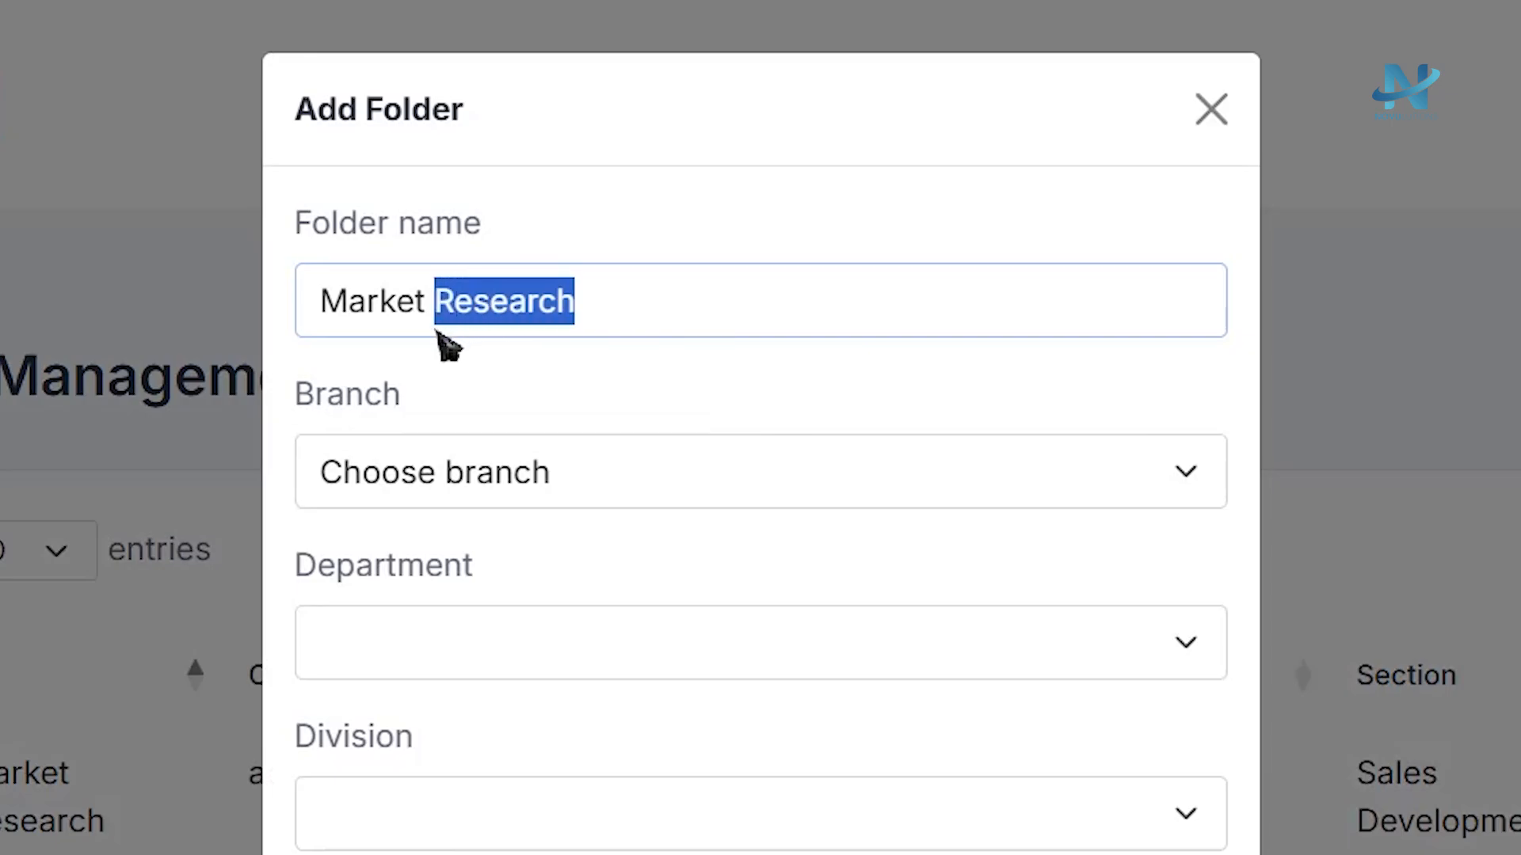
pyautogui.write('Design')
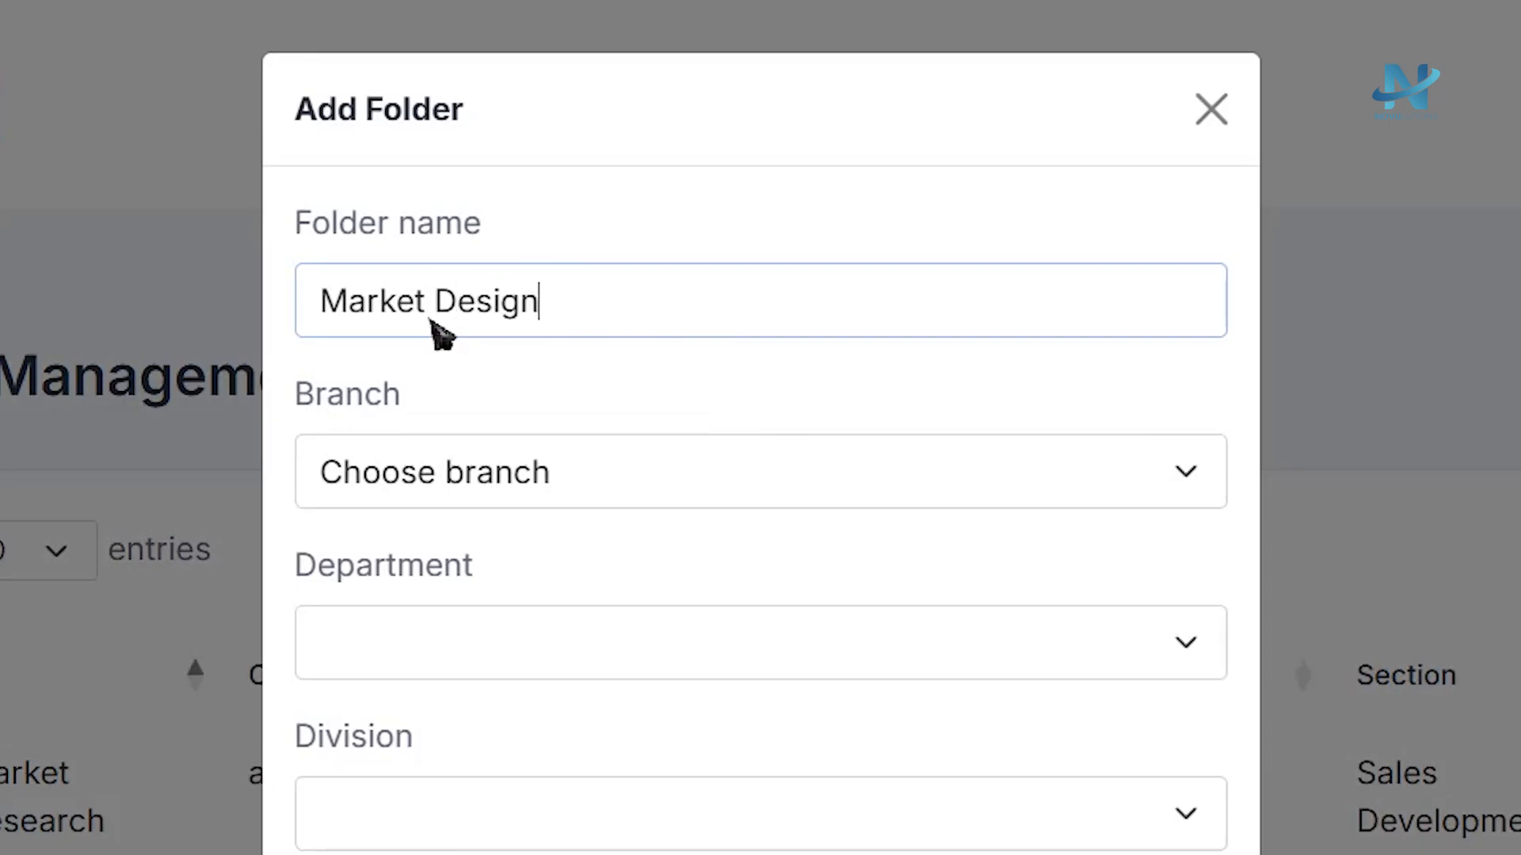
pyautogui.click(520, 476)
pyautogui.click(520, 590)
pyautogui.click(519, 650)
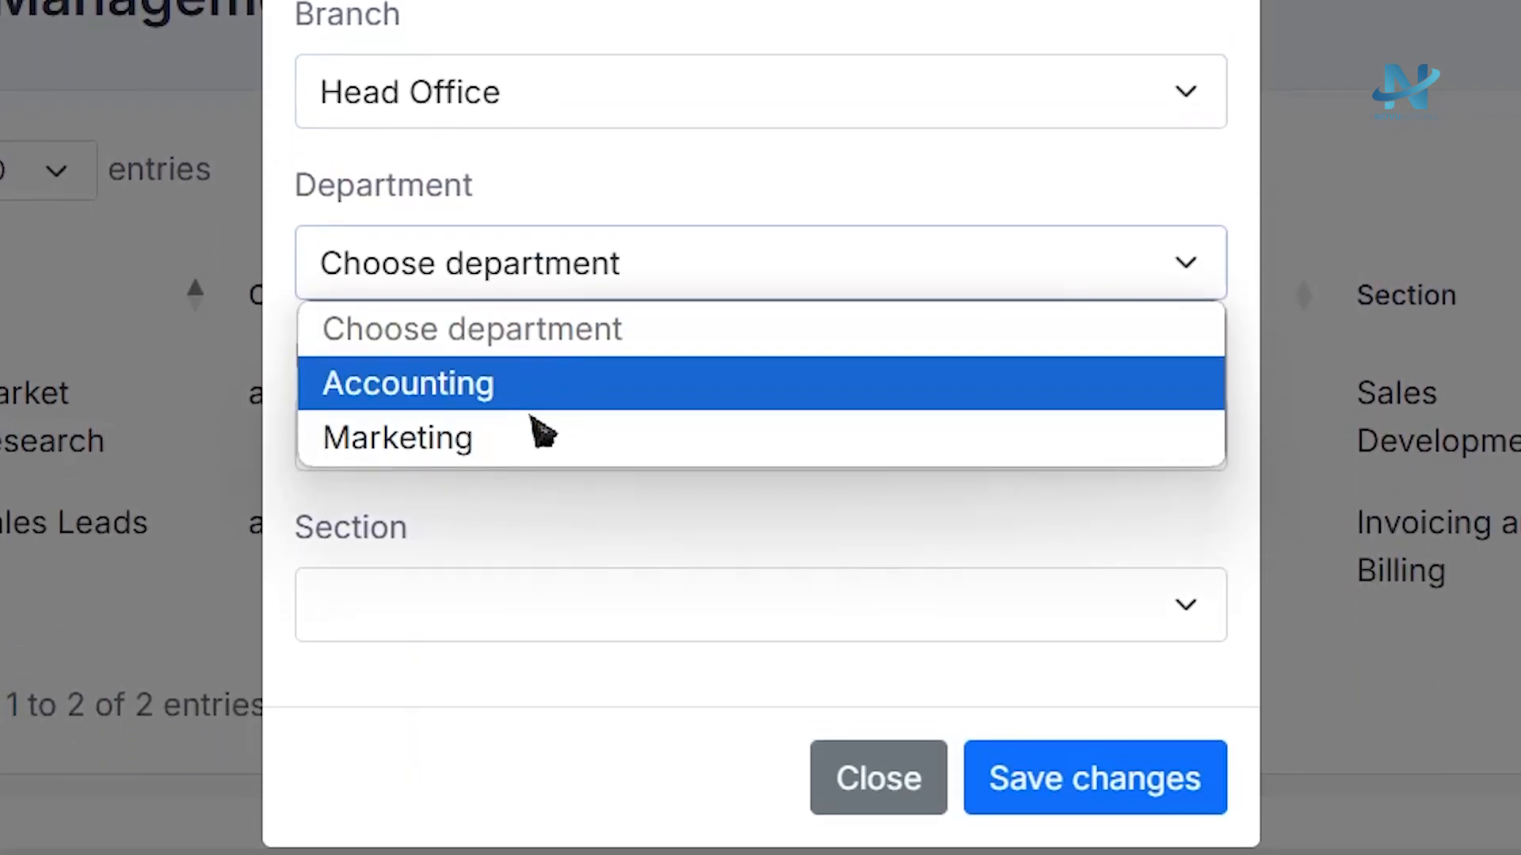
pyautogui.click(527, 576)
pyautogui.click(524, 571)
pyautogui.click(526, 746)
pyautogui.click(523, 742)
pyautogui.click(523, 422)
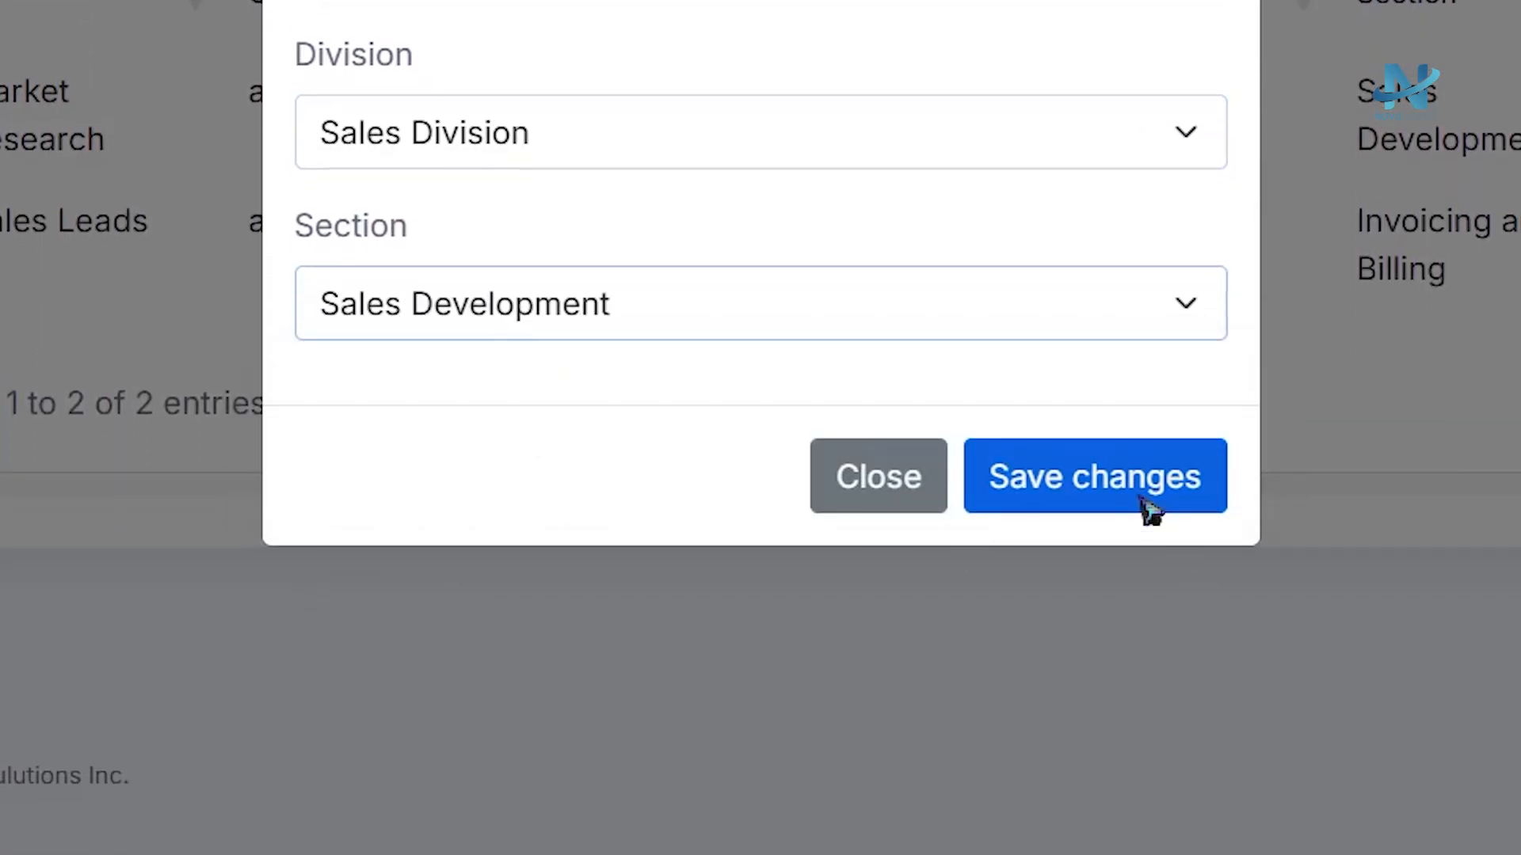
pyautogui.click(1141, 497)
pyautogui.click(785, 701)
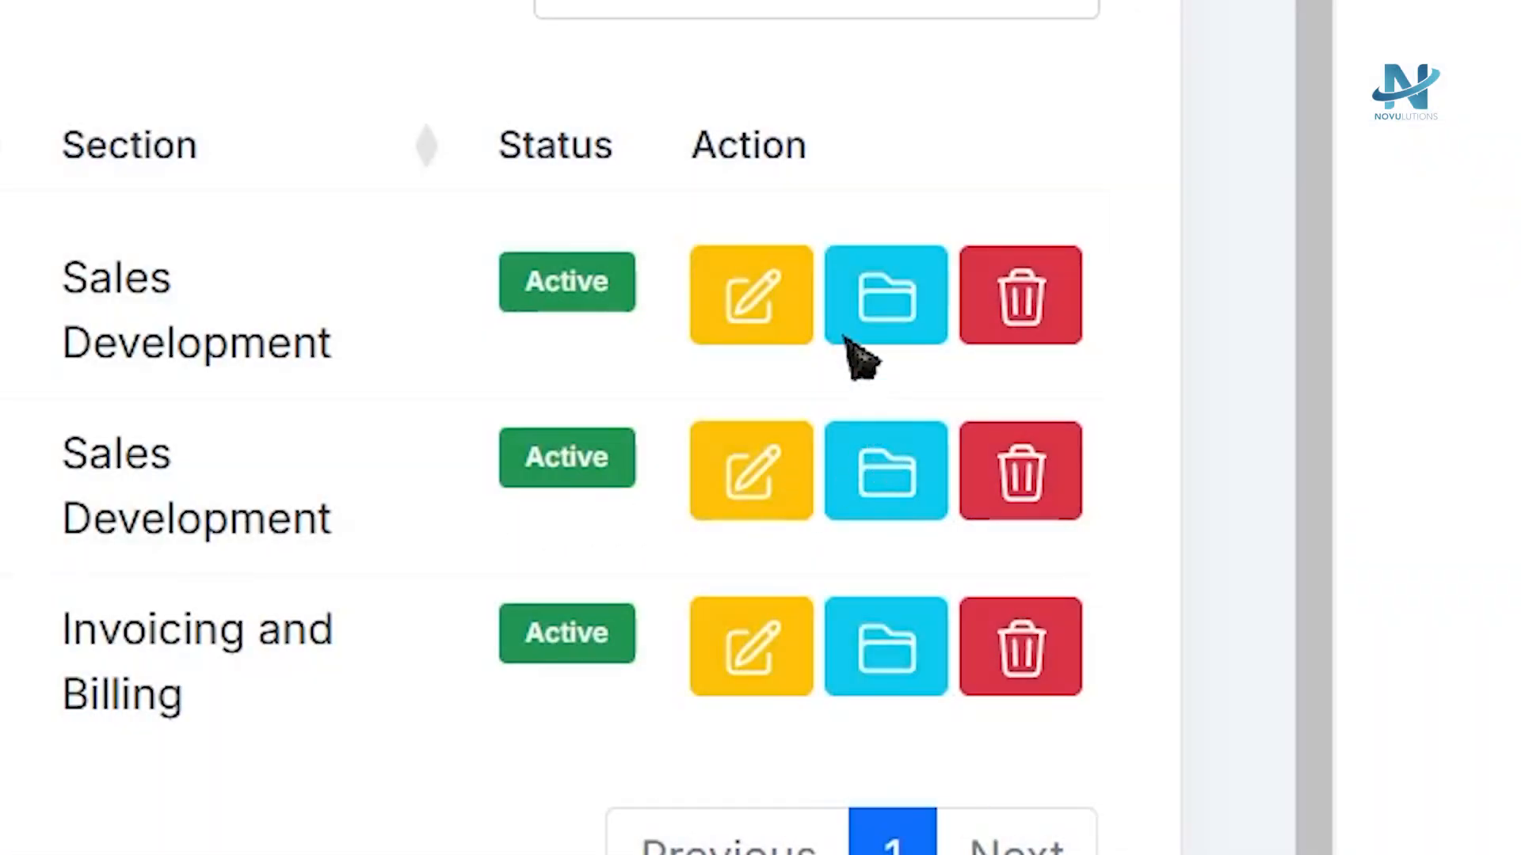
# Open the Market Design folder for editing, review its settings and save the update.
pyautogui.click(789, 296)
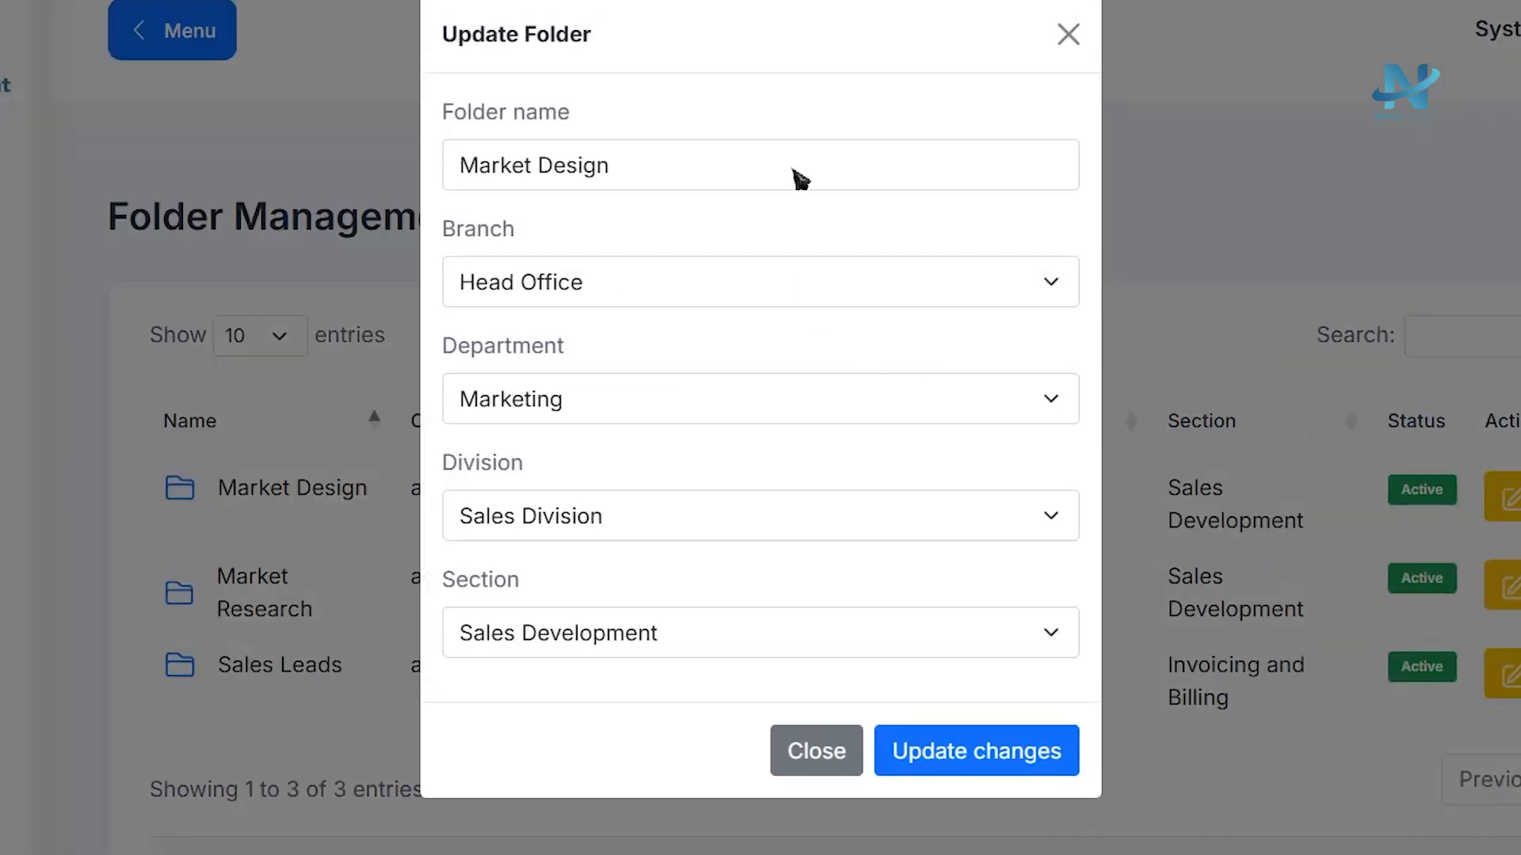
pyautogui.click(729, 299)
pyautogui.click(702, 194)
pyautogui.click(703, 162)
pyautogui.click(672, 306)
pyautogui.click(655, 363)
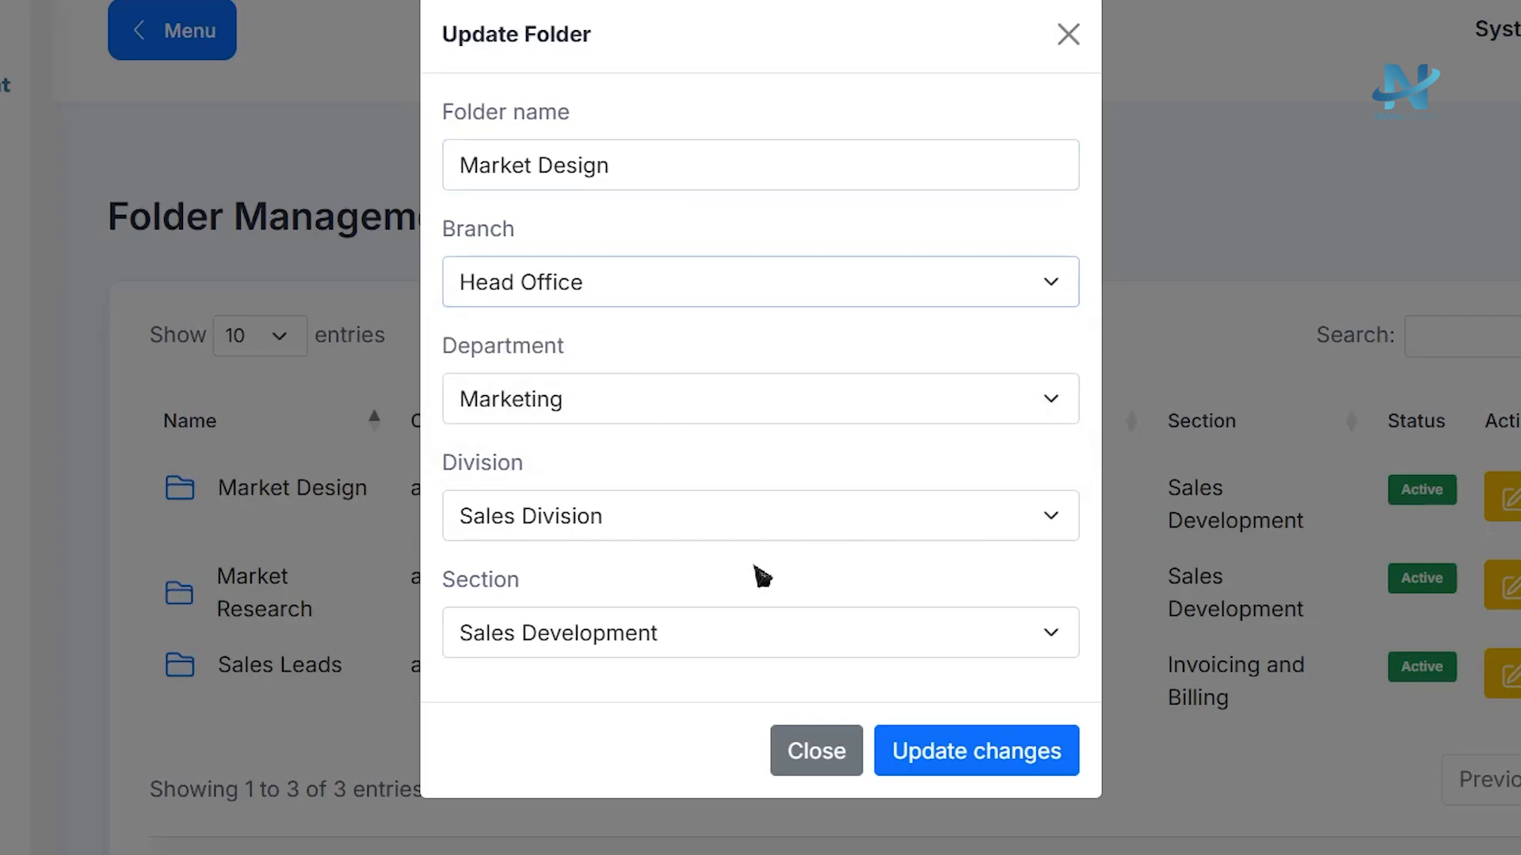
pyautogui.click(934, 756)
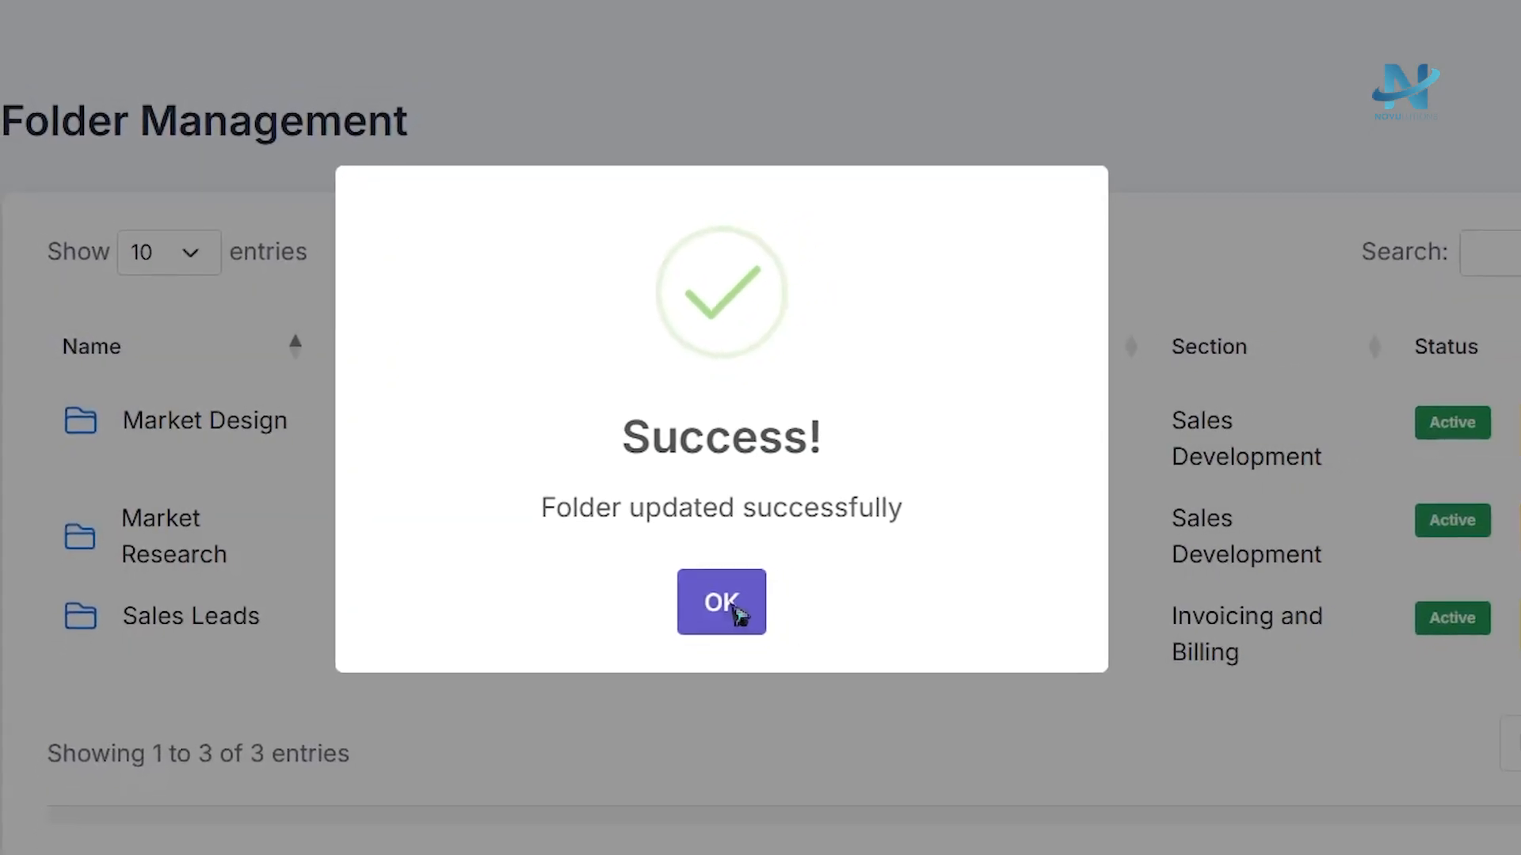
pyautogui.click(734, 608)
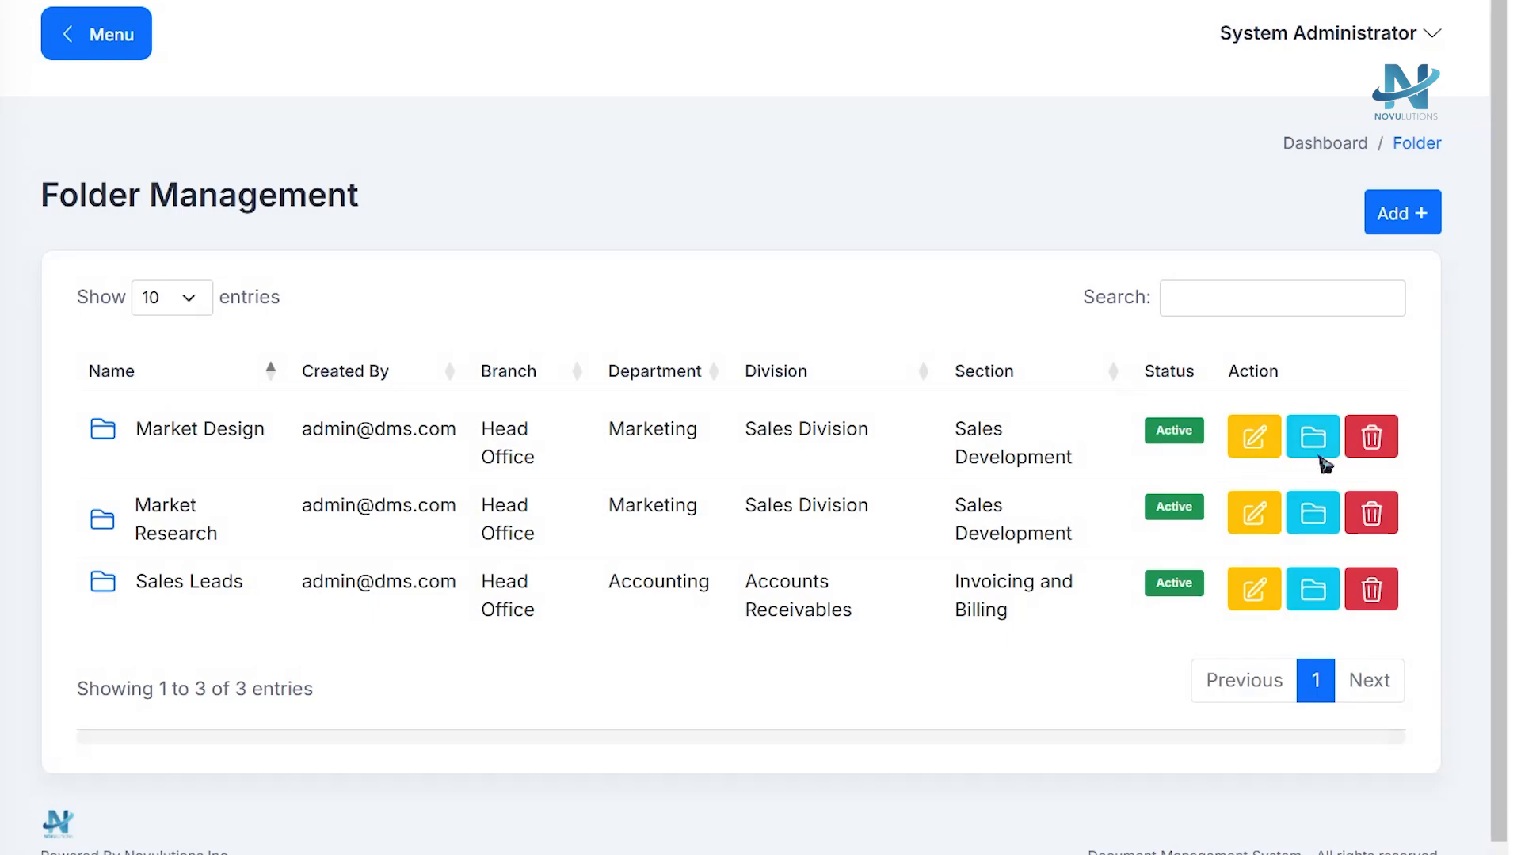
# Create a subfolder named Marketing Office inside the Market Design folder.
pyautogui.click(1319, 458)
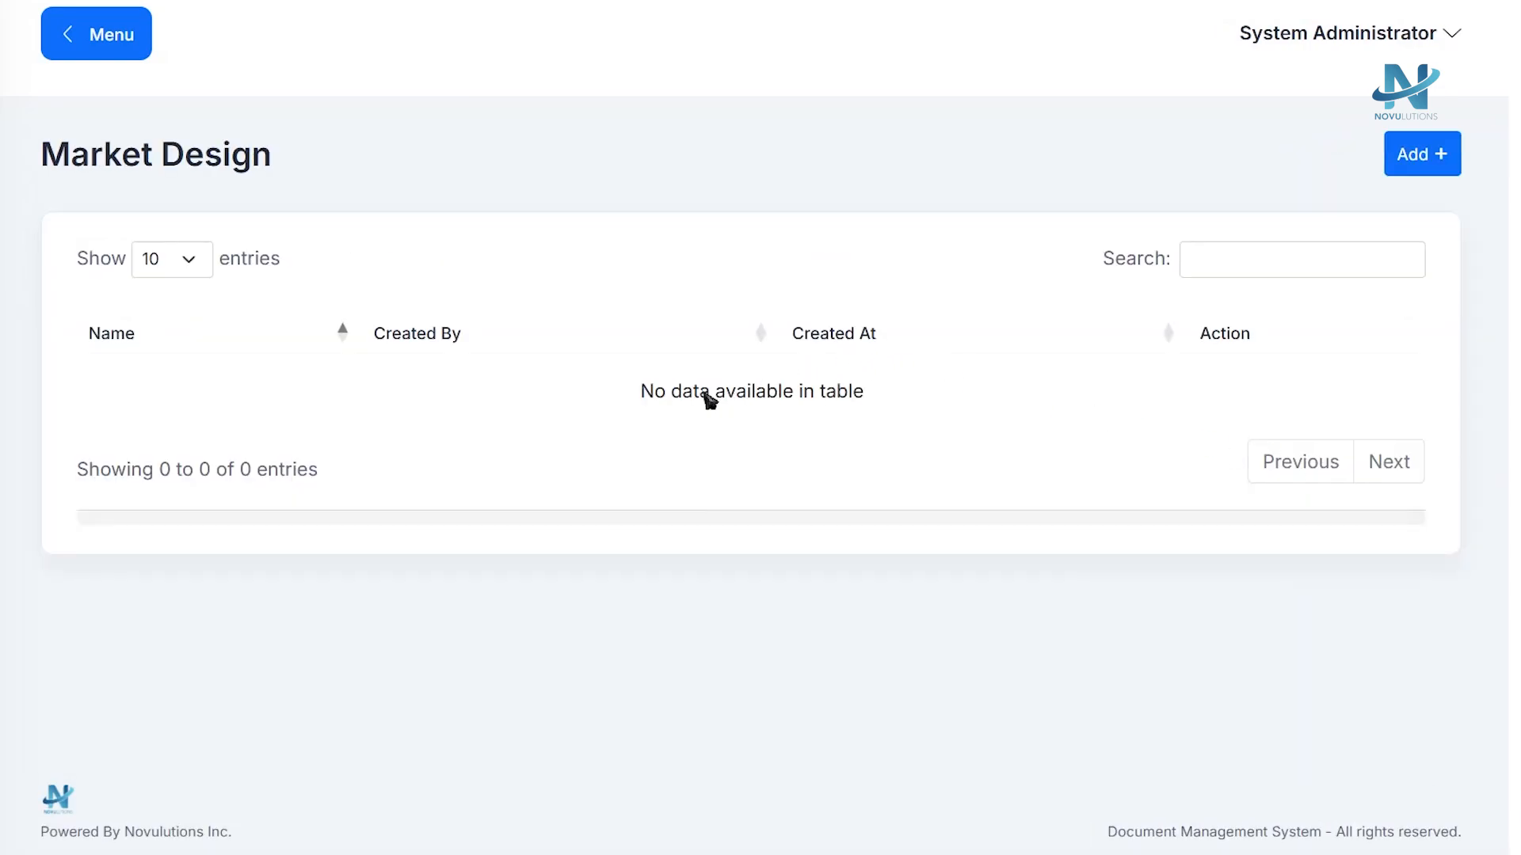
pyautogui.click(1415, 162)
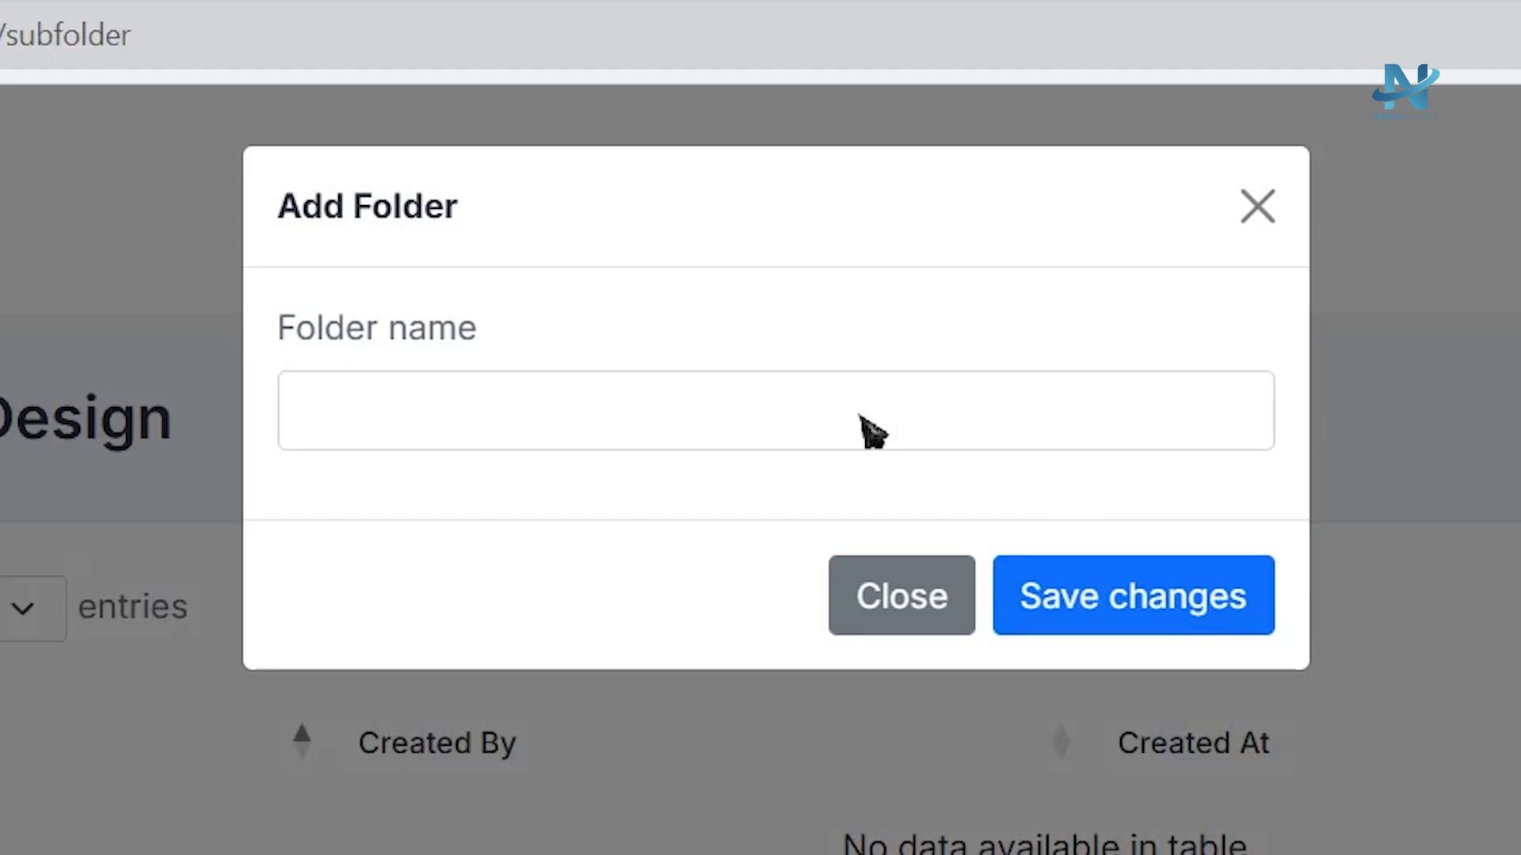
pyautogui.click(656, 434)
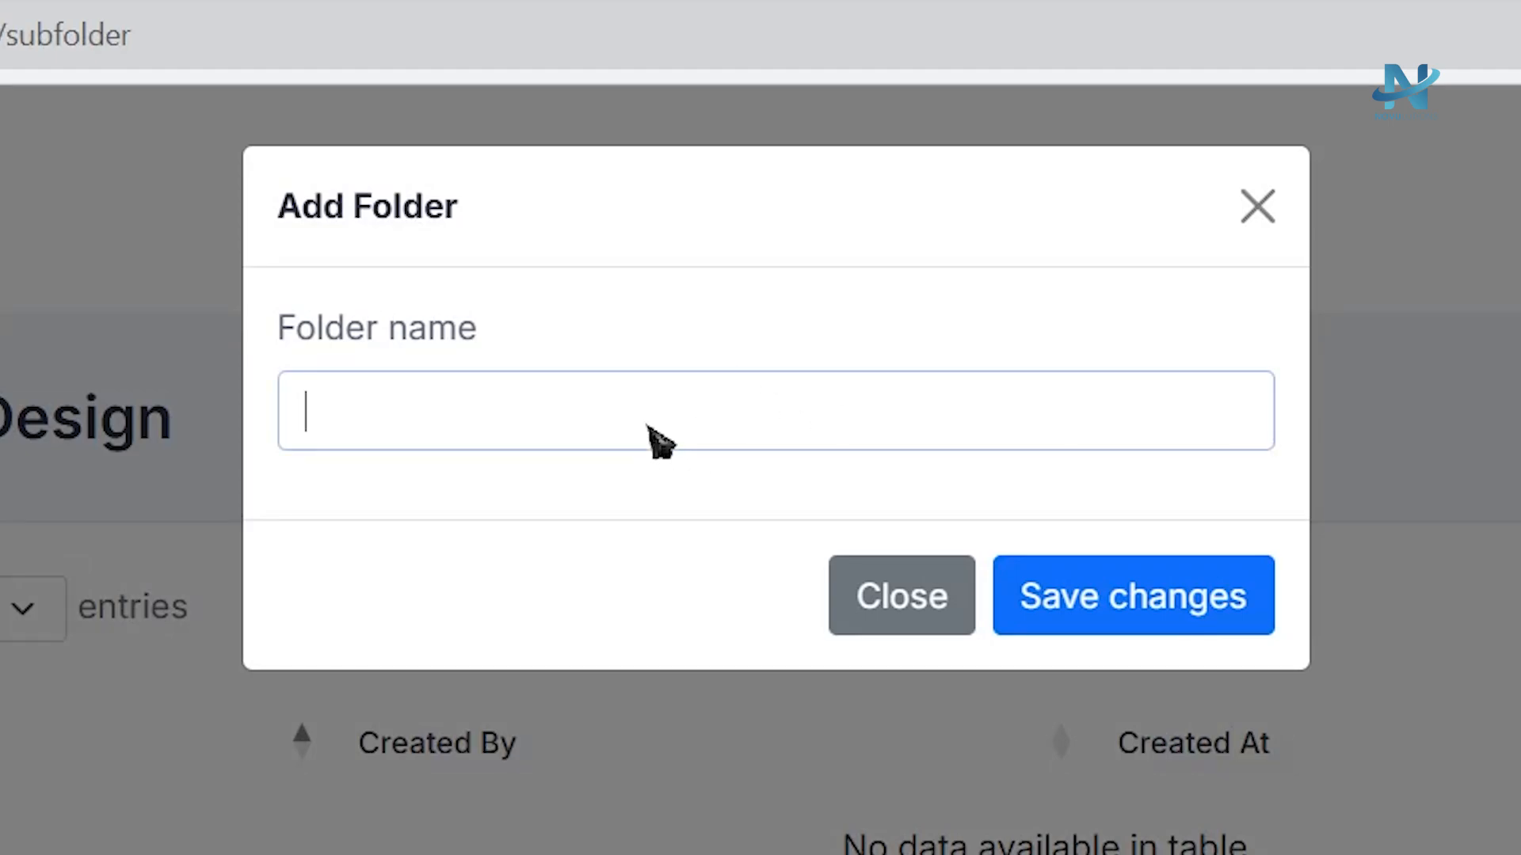
pyautogui.write('Market')
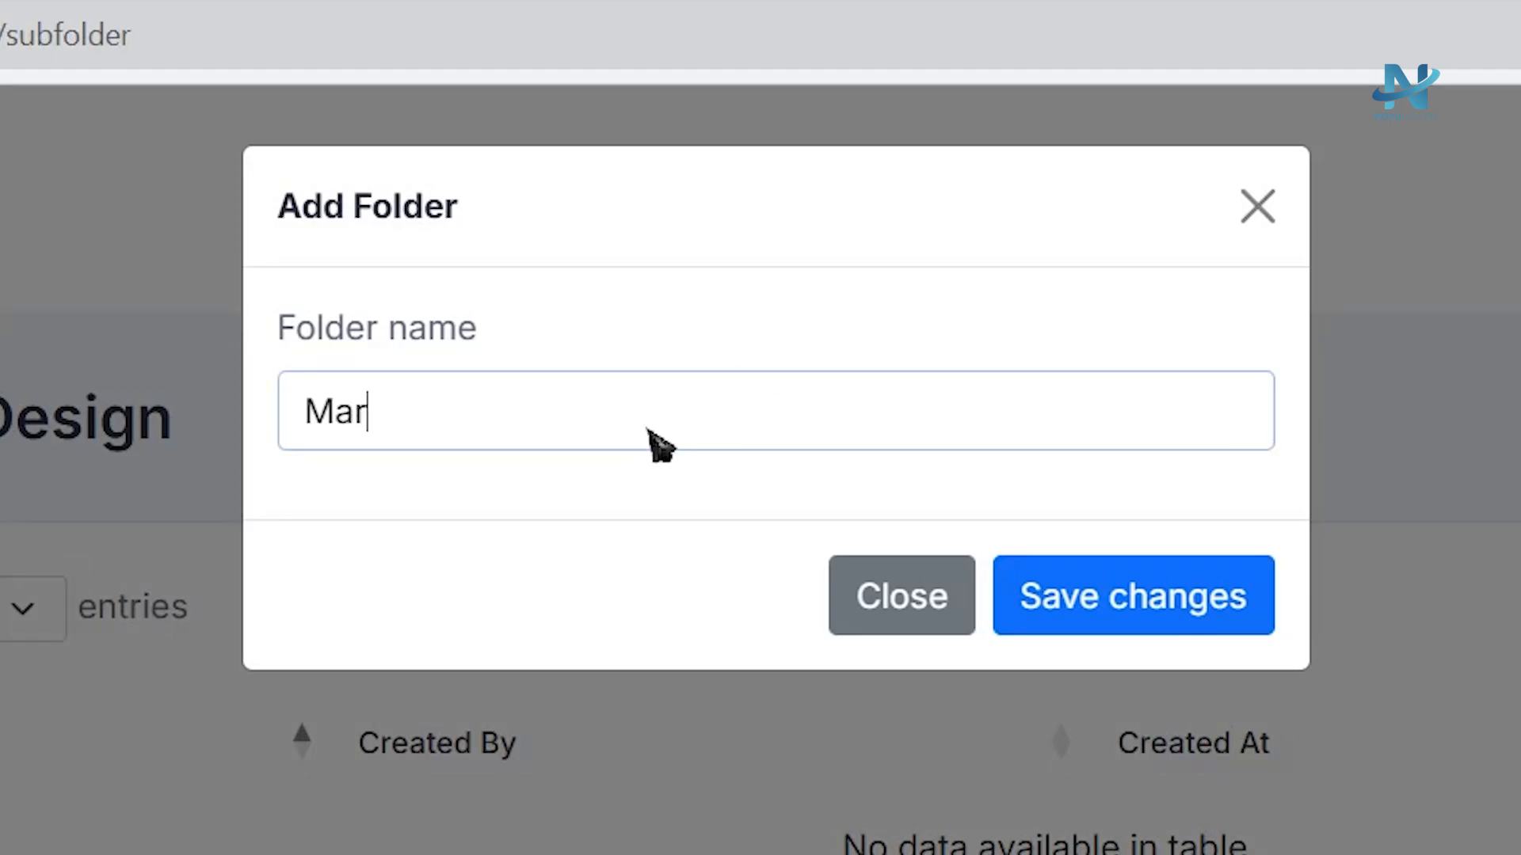
pyautogui.press('BackSpace')
pyautogui.press('BackSpace')
pyautogui.write('keting ')
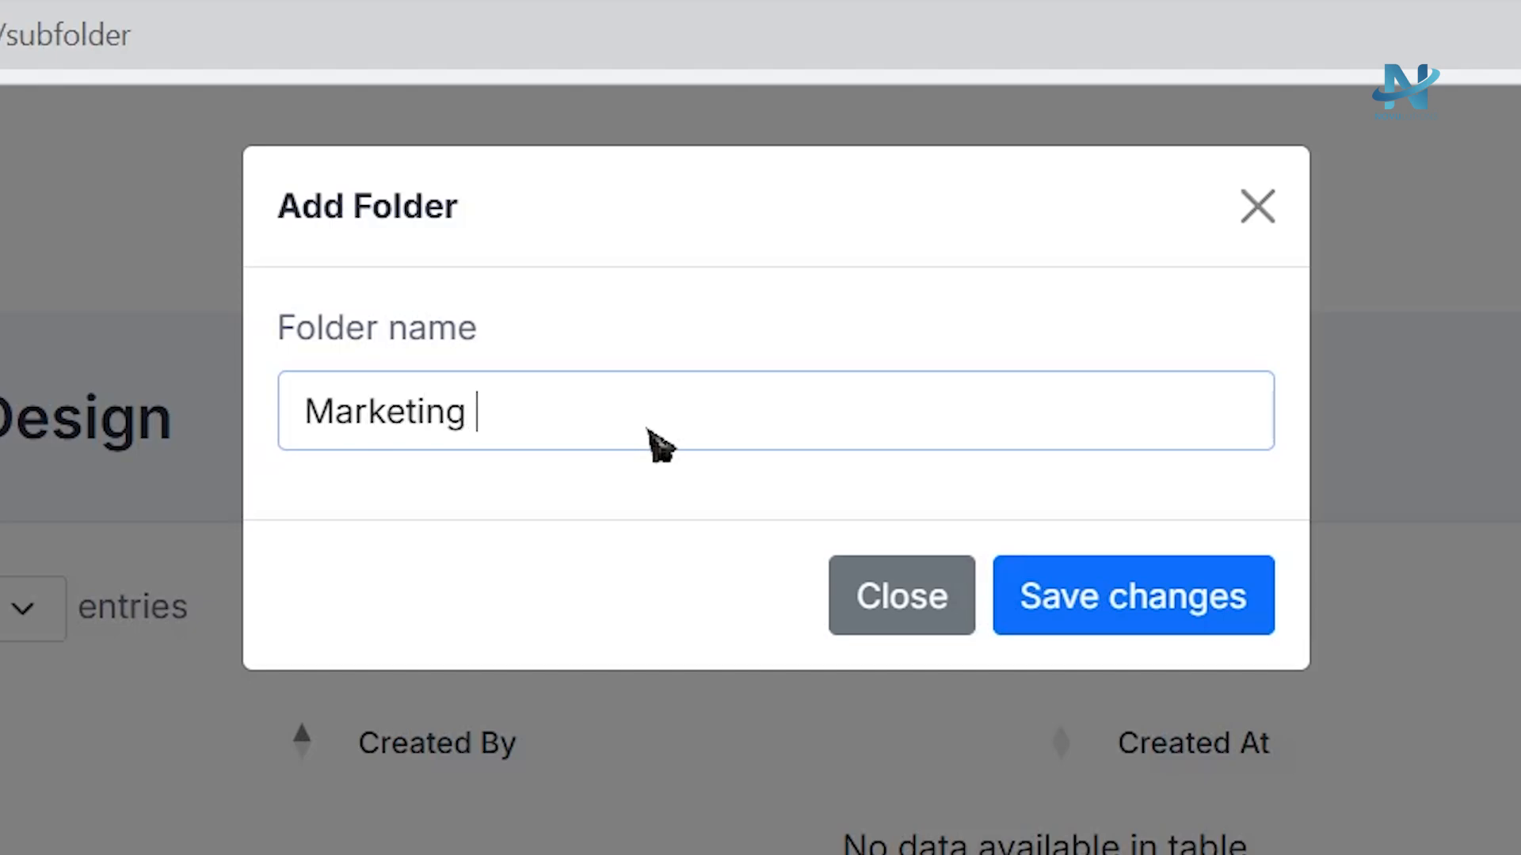
pyautogui.write('Office')
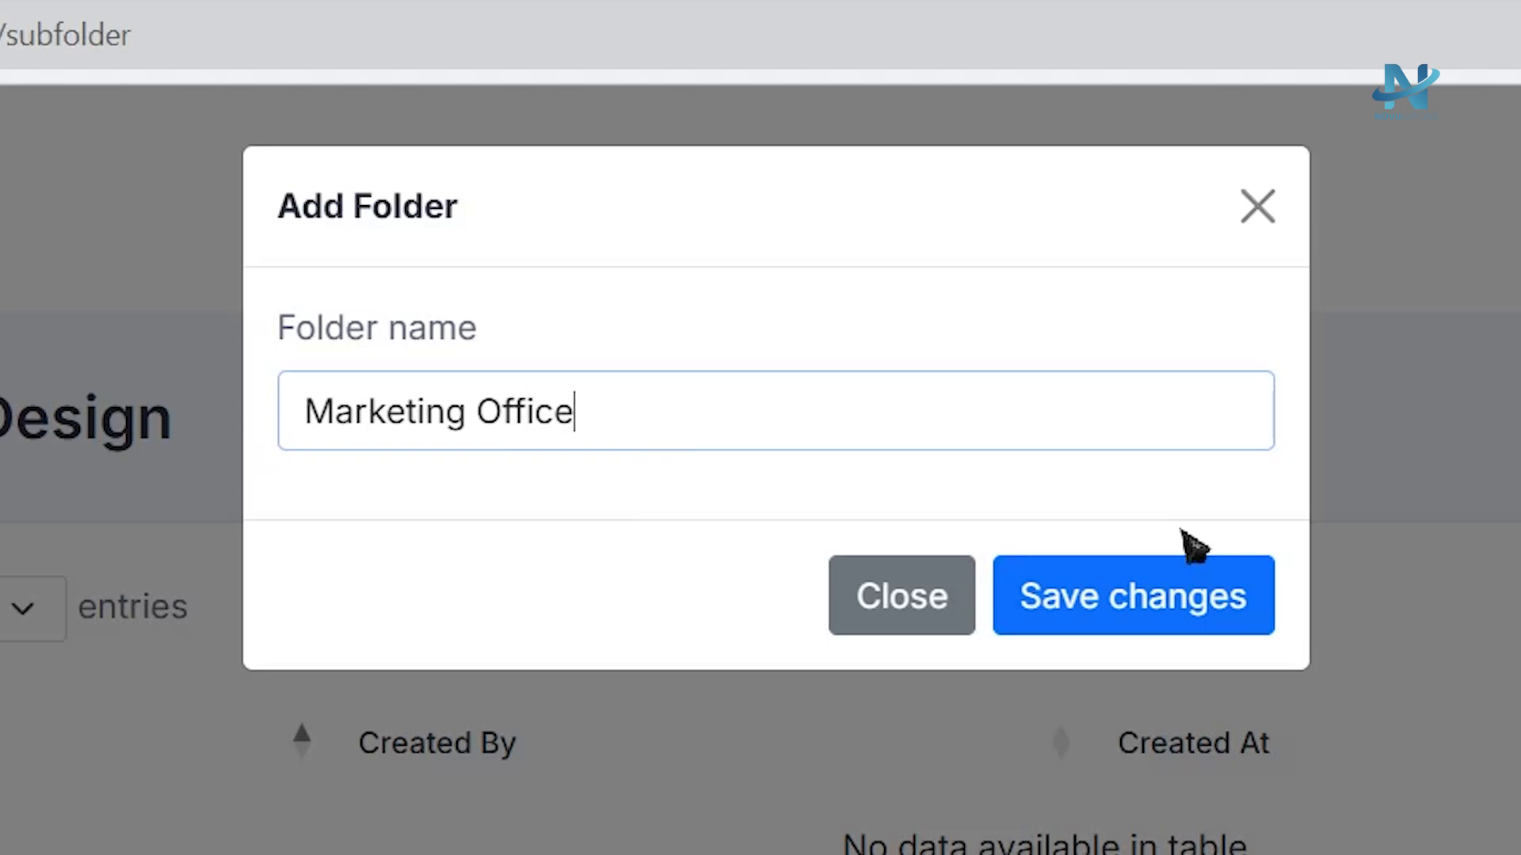
pyautogui.click(1150, 598)
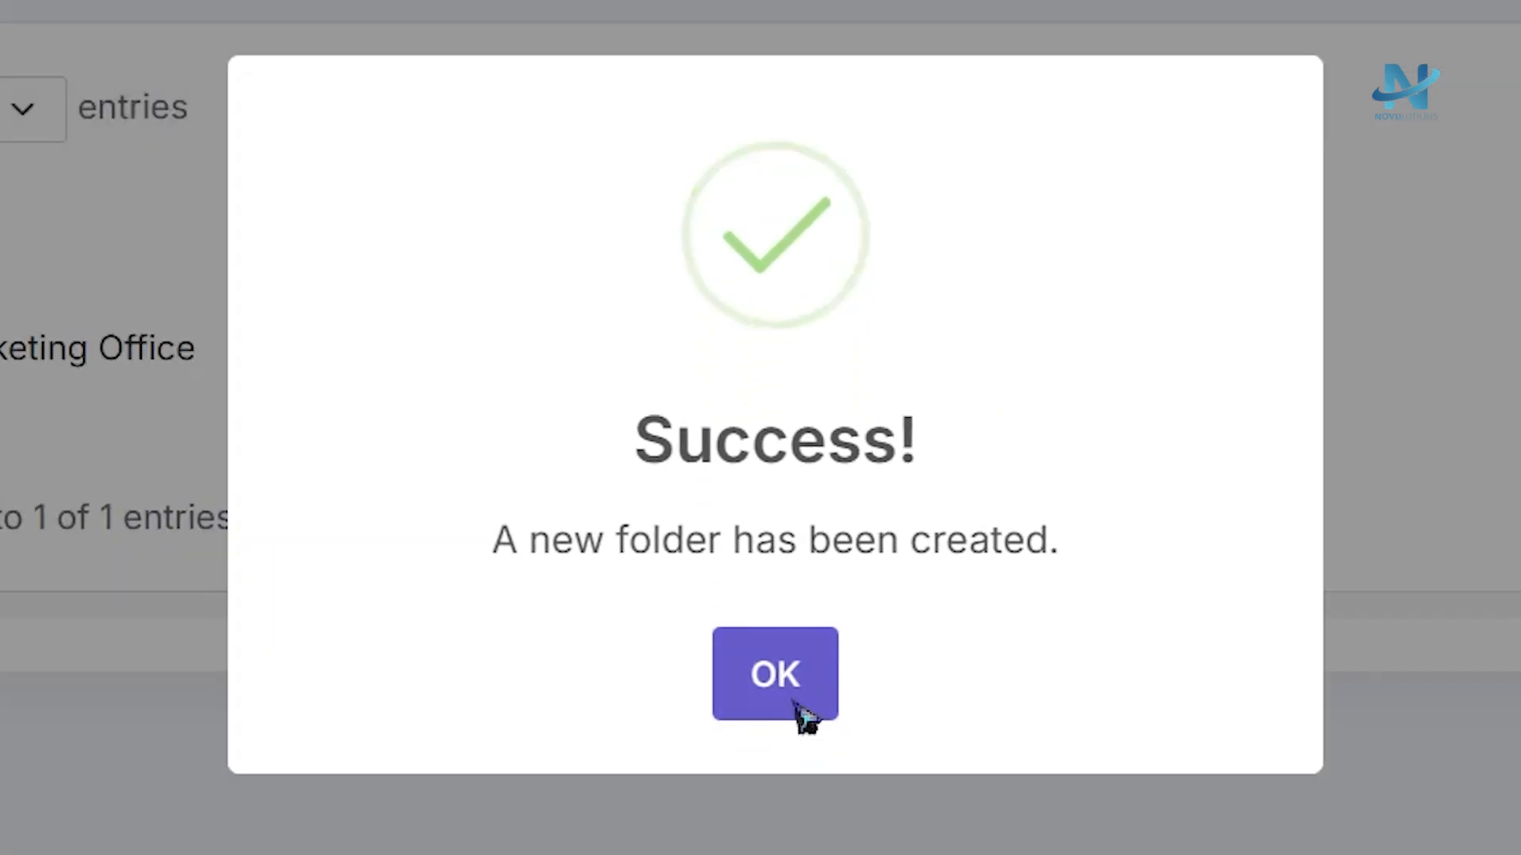
pyautogui.click(796, 697)
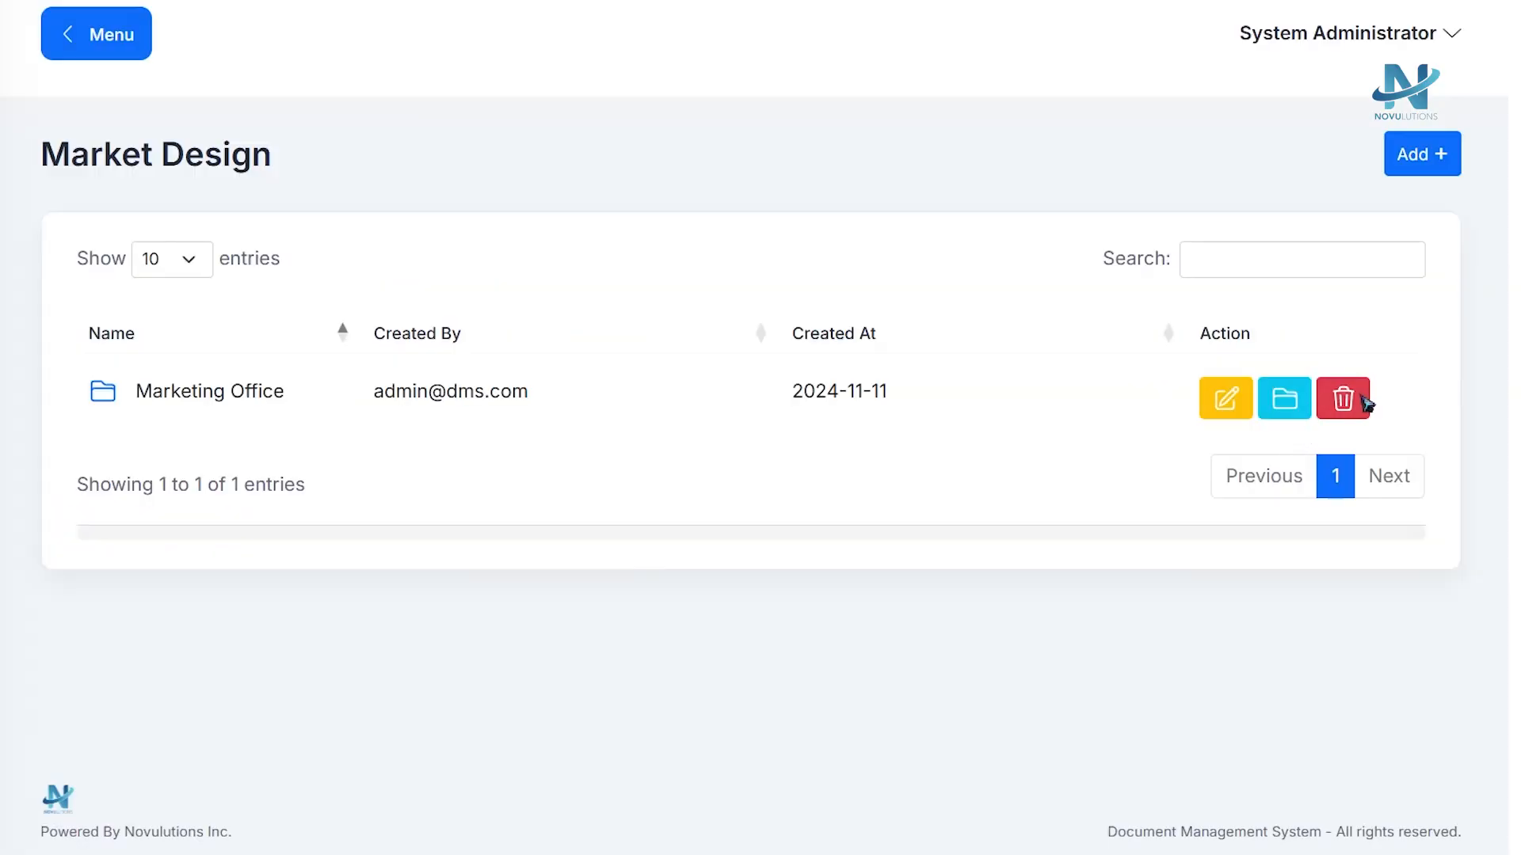
# Delete the Marketing Office subfolder.
pyautogui.click(1363, 402)
pyautogui.click(575, 577)
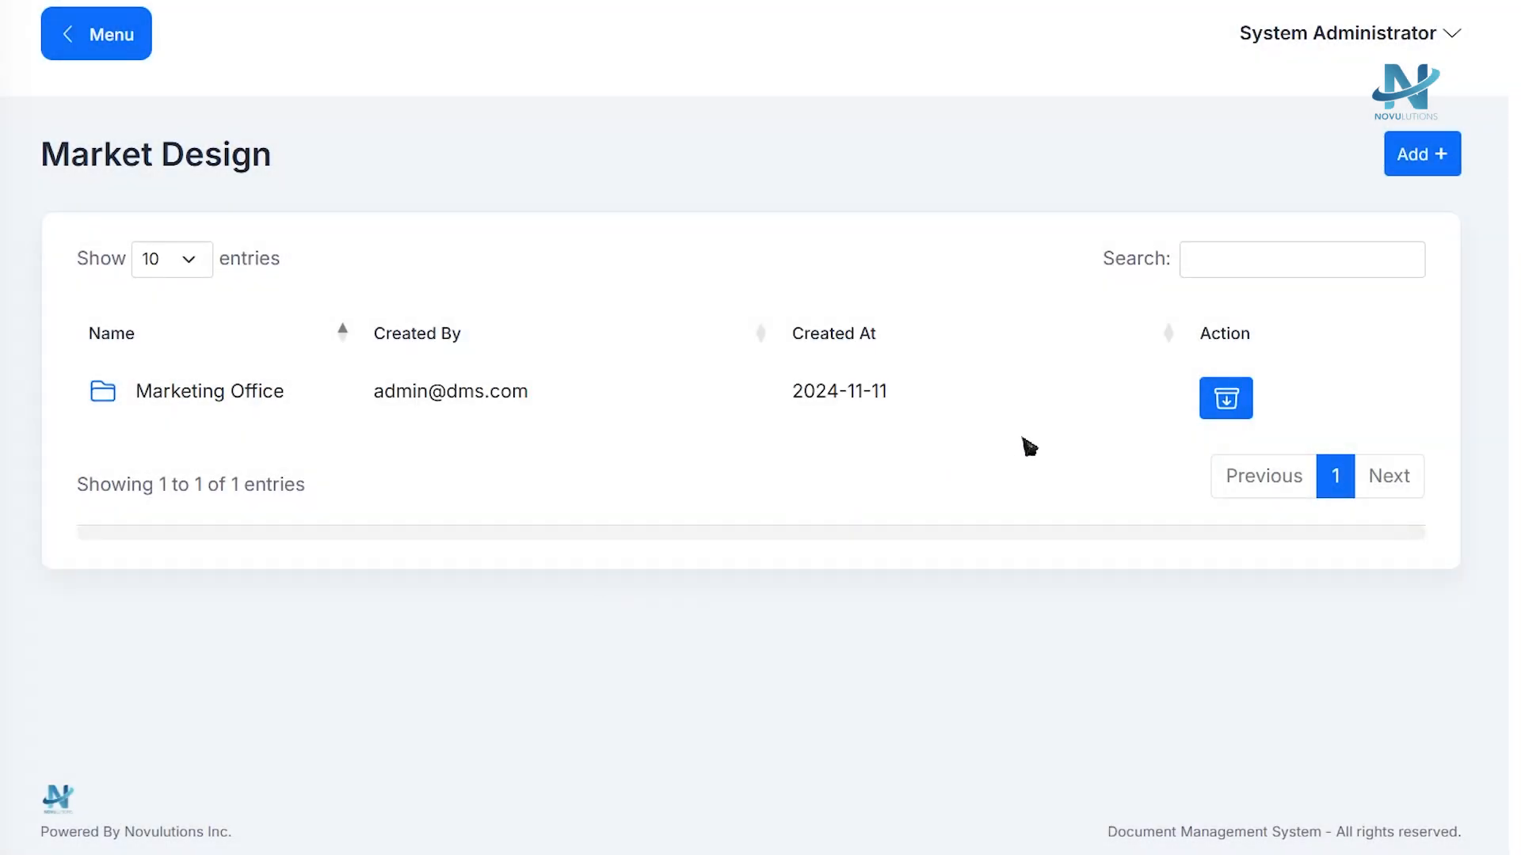
# Restore the deleted Marketing Office subfolder.
pyautogui.click(1232, 412)
pyautogui.click(547, 572)
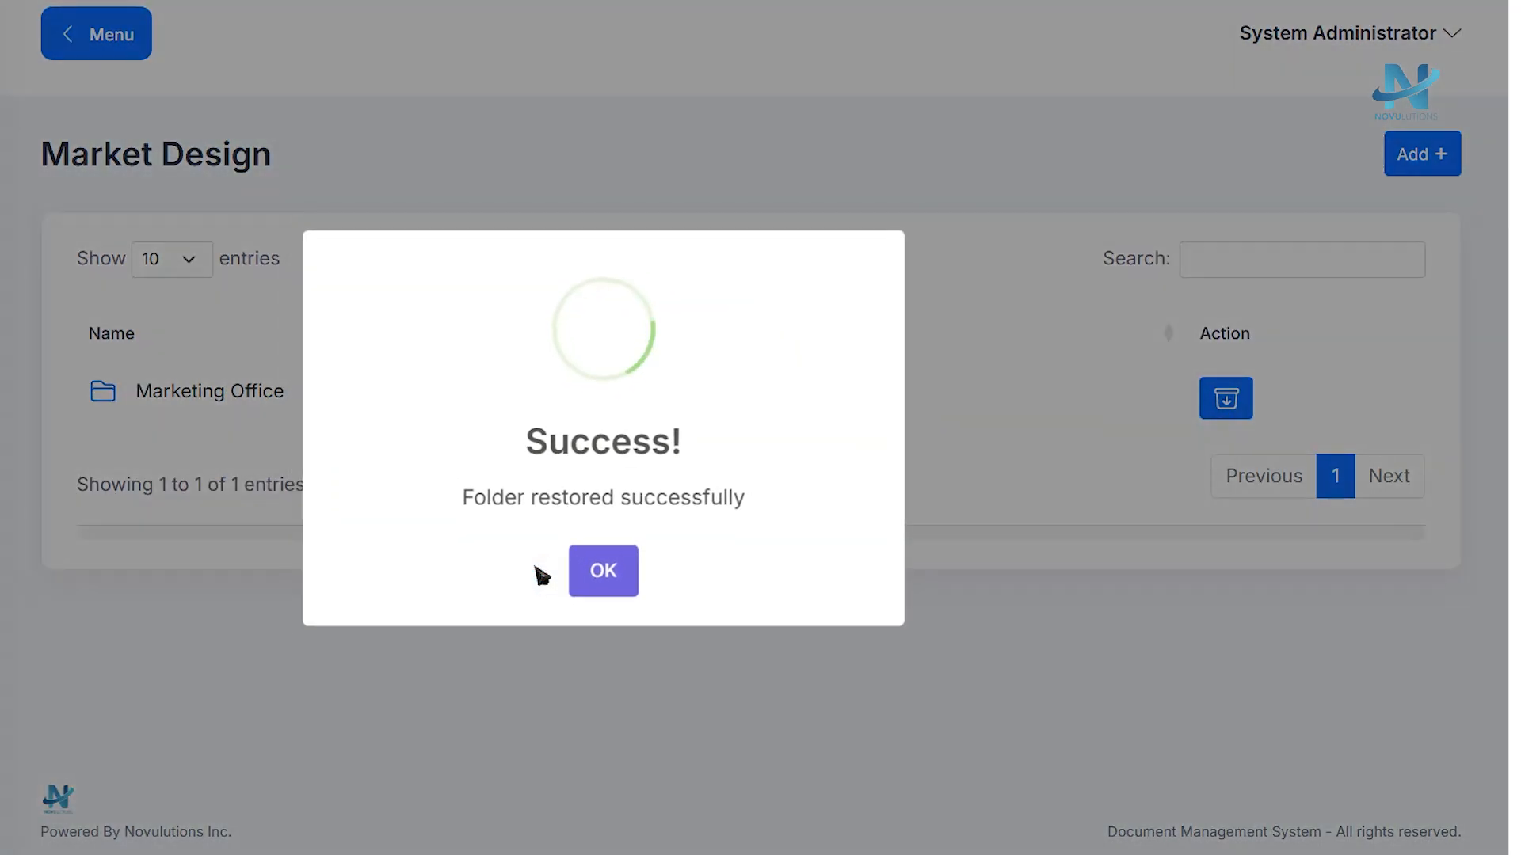
pyautogui.click(600, 572)
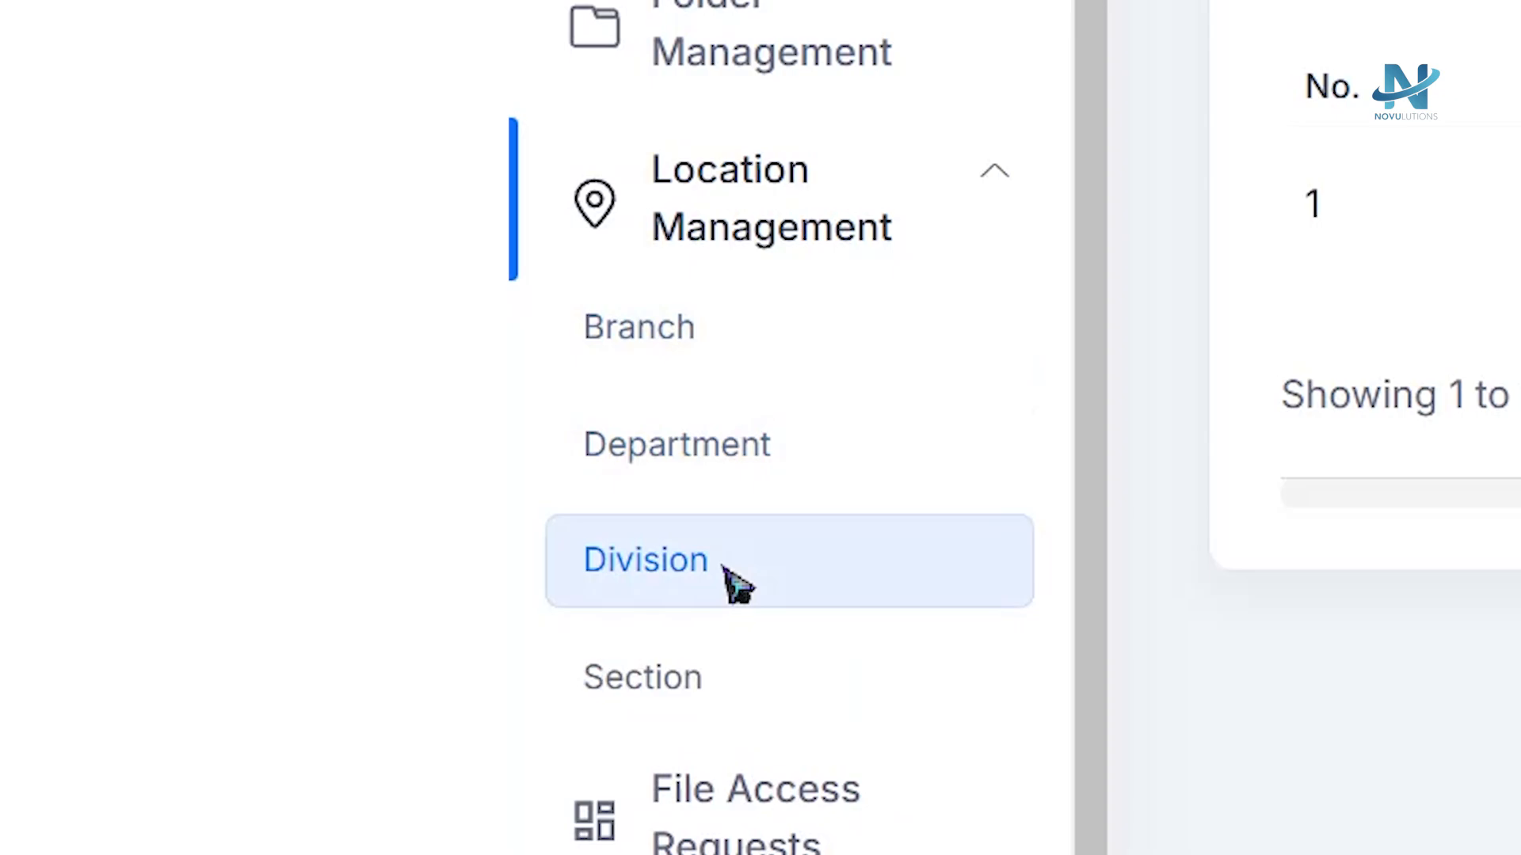
# Add a new branch named Paranaque under Location Management.
pyautogui.click(657, 327)
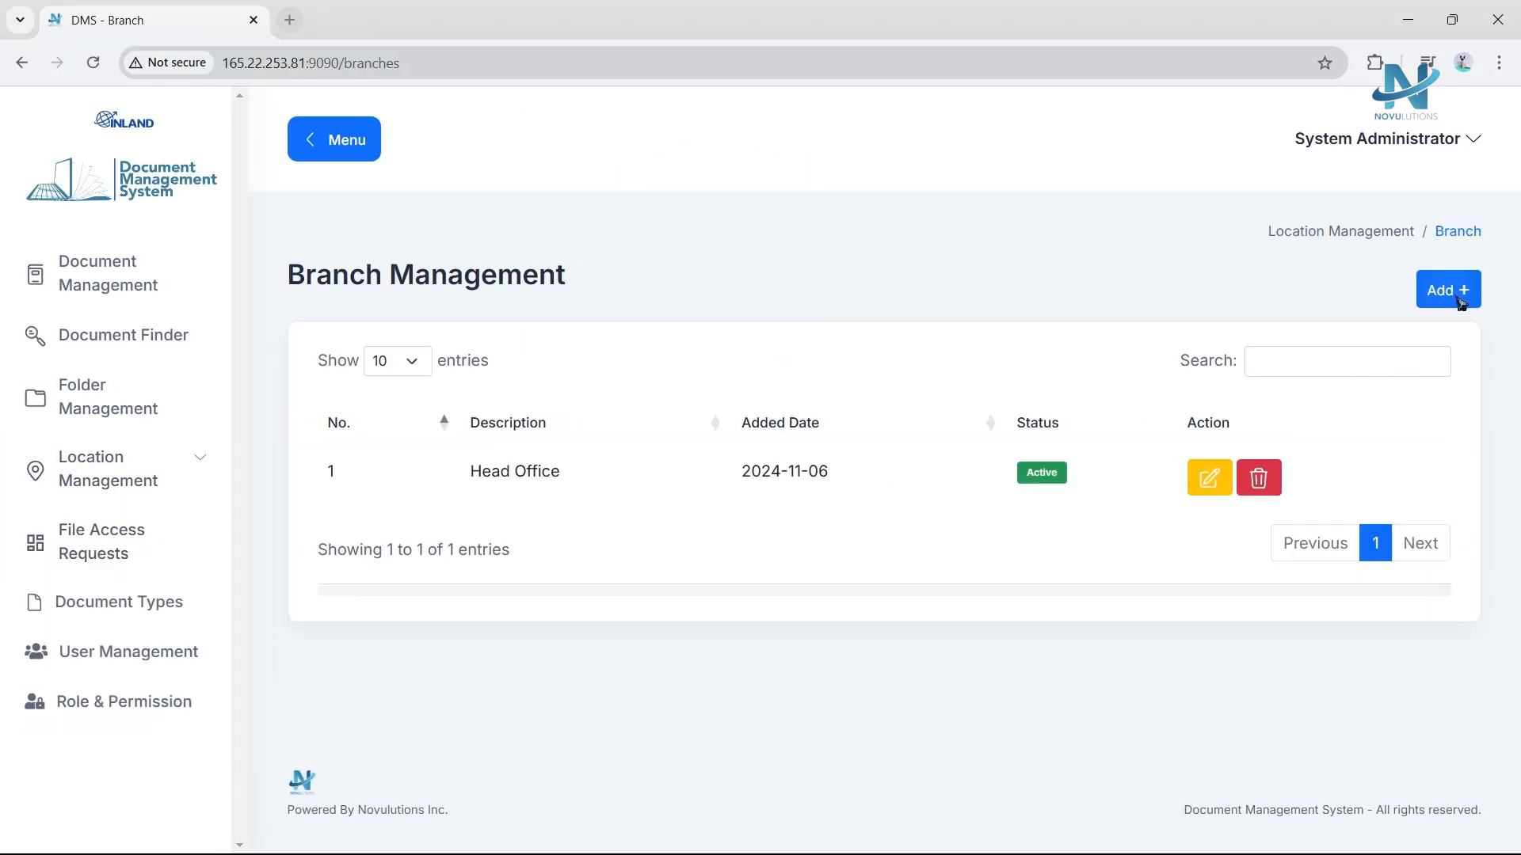
pyautogui.click(1456, 293)
pyautogui.click(794, 237)
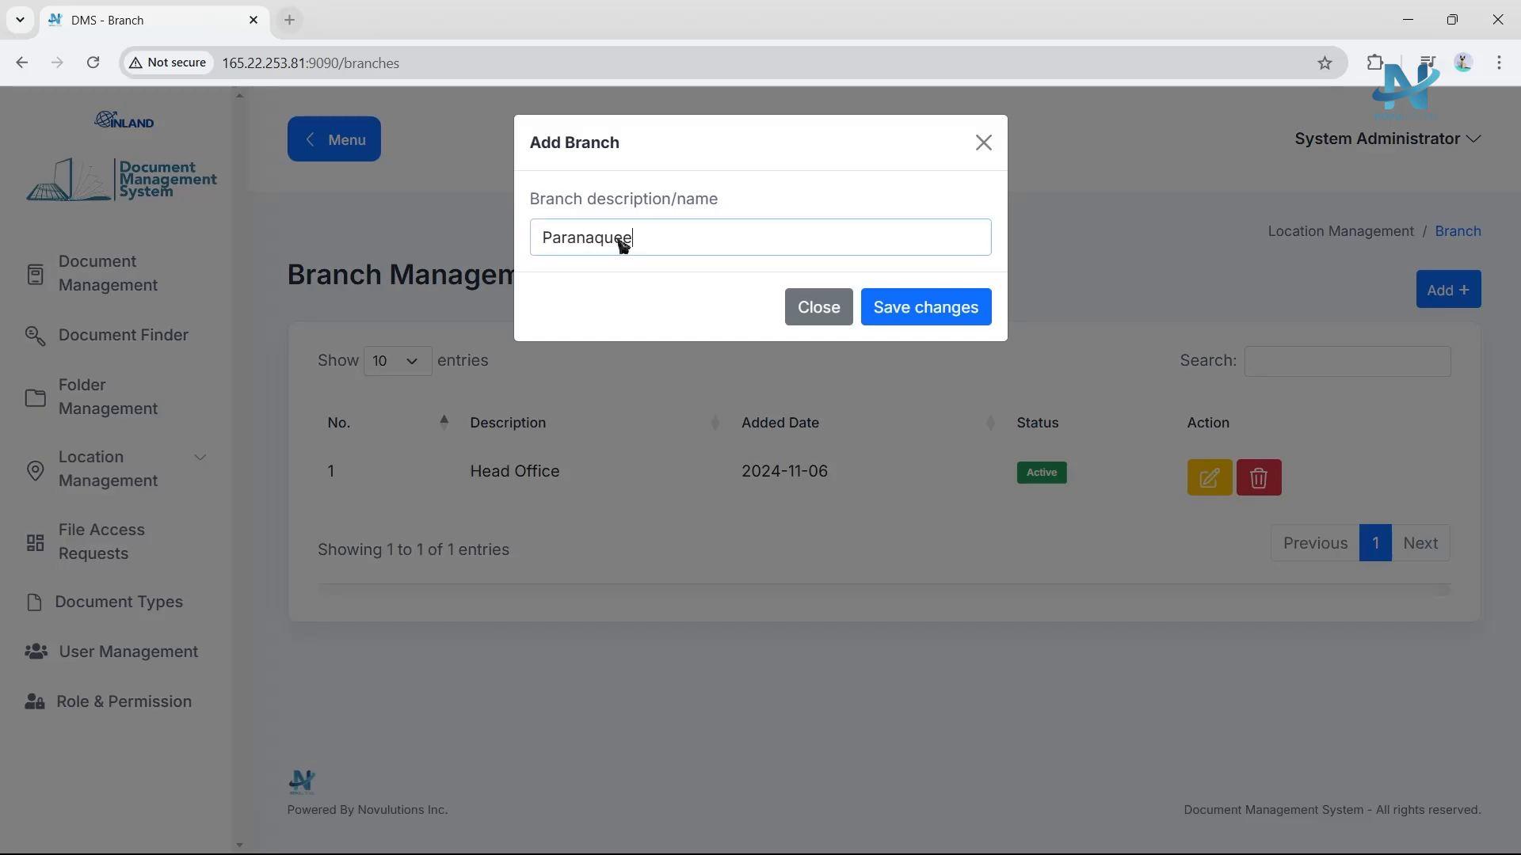
pyautogui.click(890, 308)
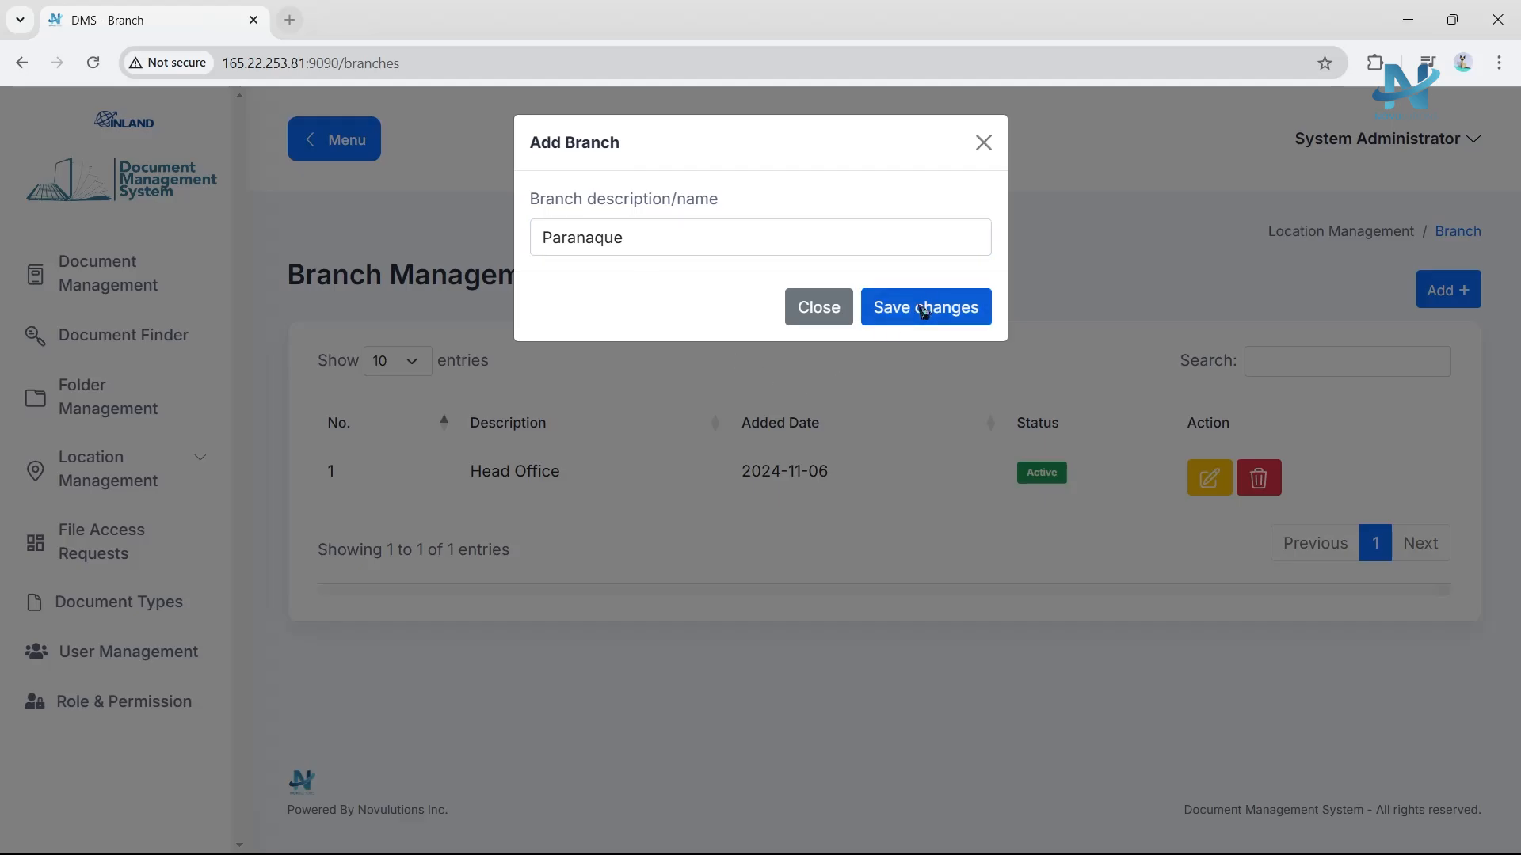
pyautogui.click(761, 596)
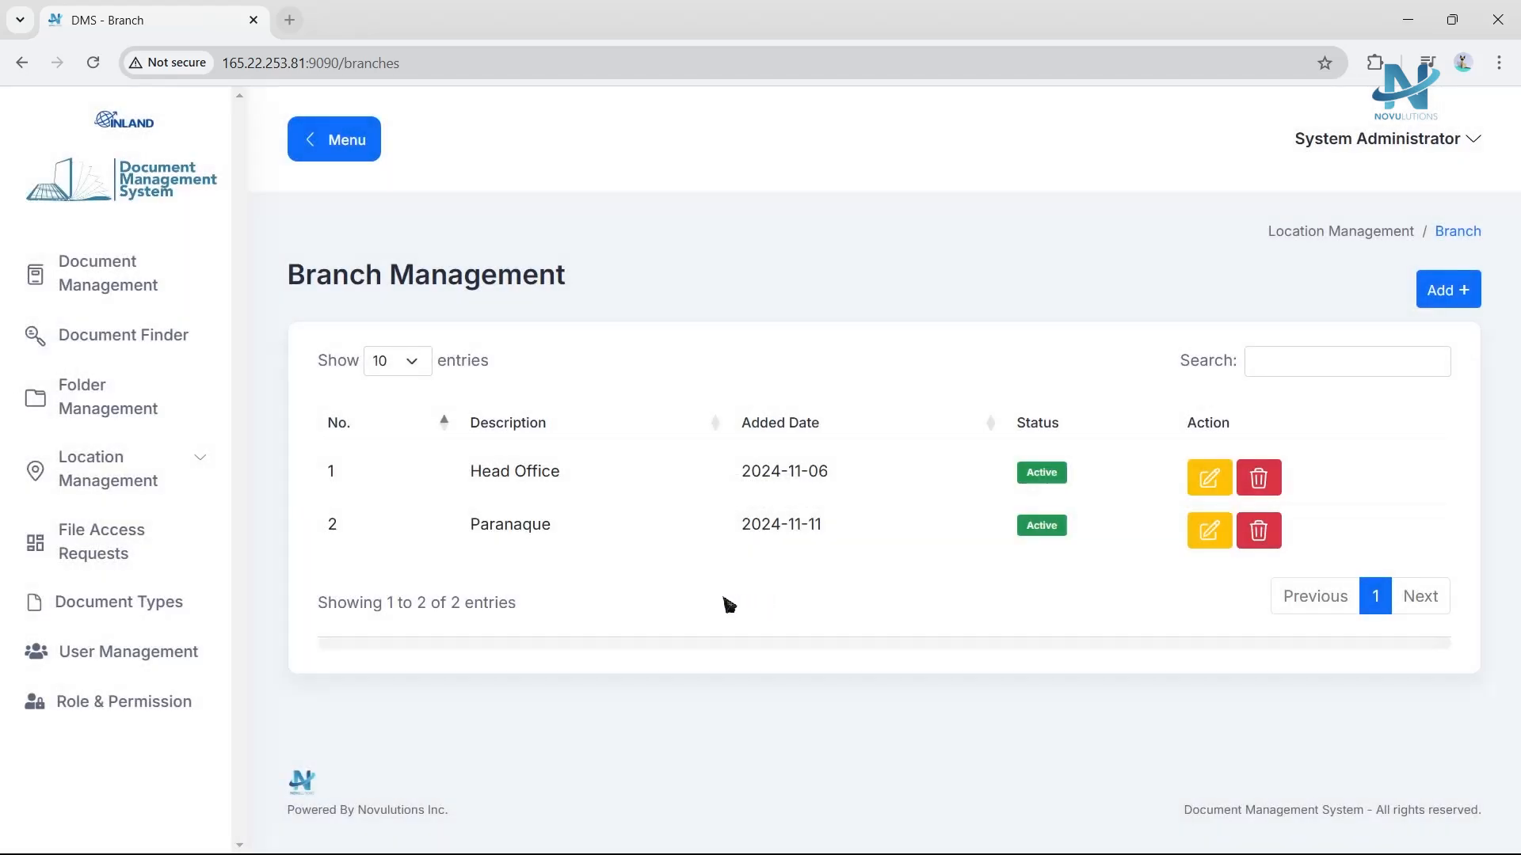
# Add the Marketing Design and Designer departments under the Paranaque branch in Department Management.
pyautogui.click(175, 493)
pyautogui.click(141, 570)
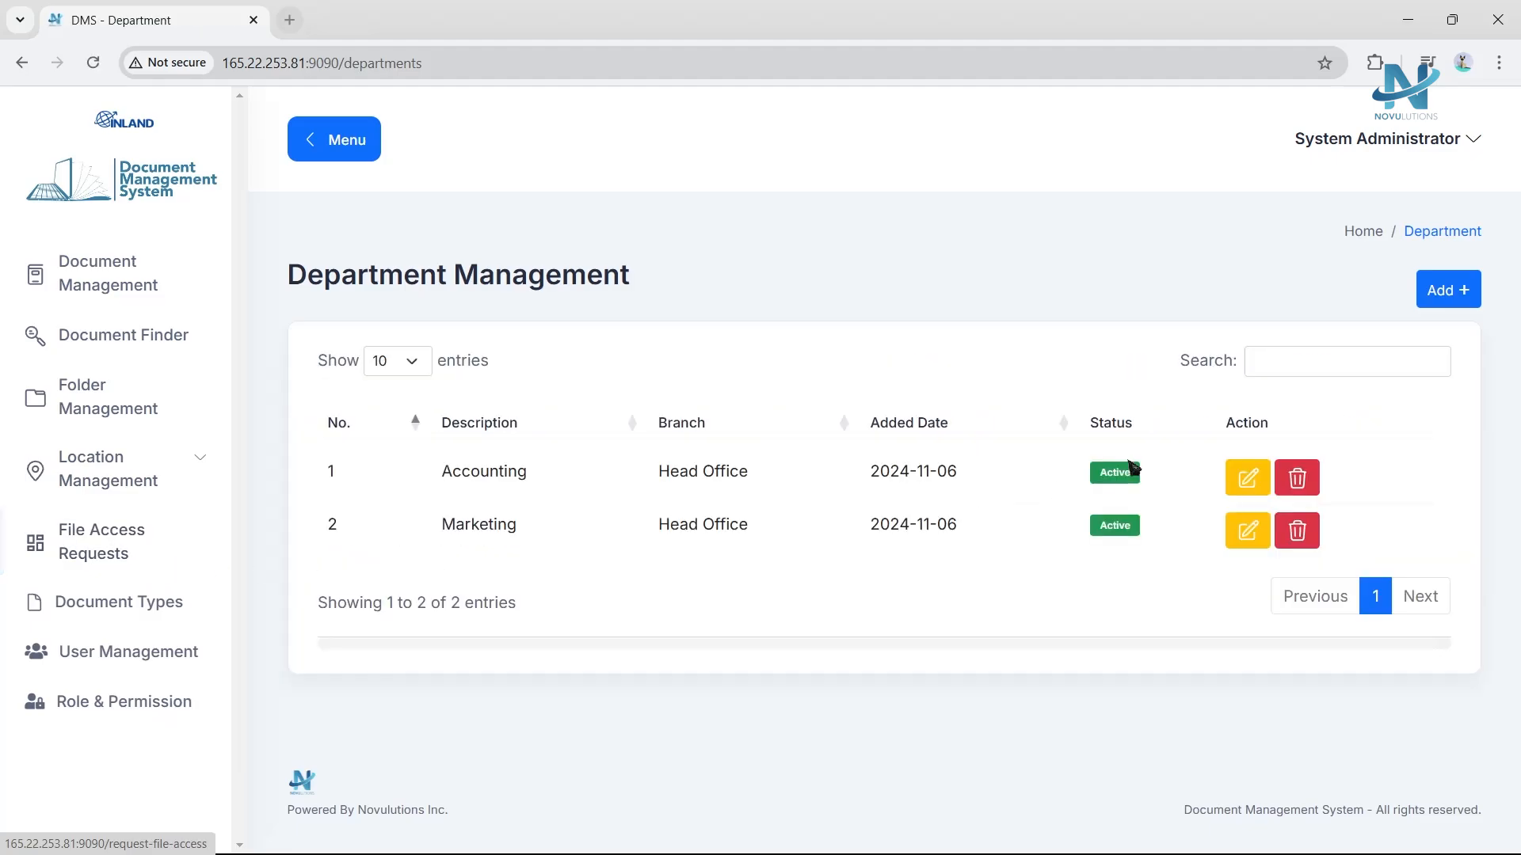
pyautogui.click(1459, 291)
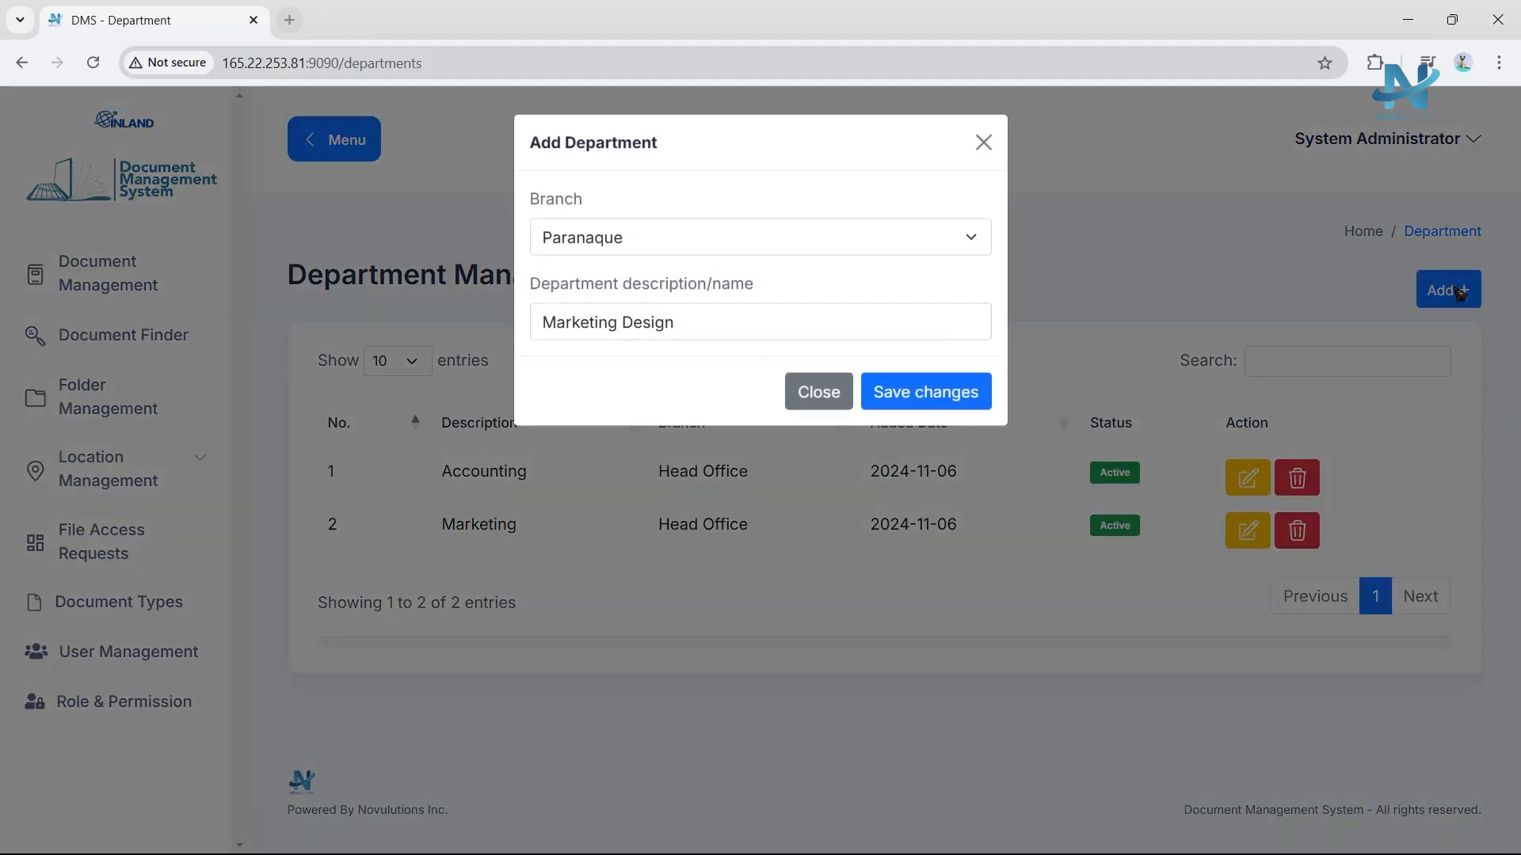
pyautogui.click(737, 240)
pyautogui.click(679, 302)
pyautogui.click(689, 335)
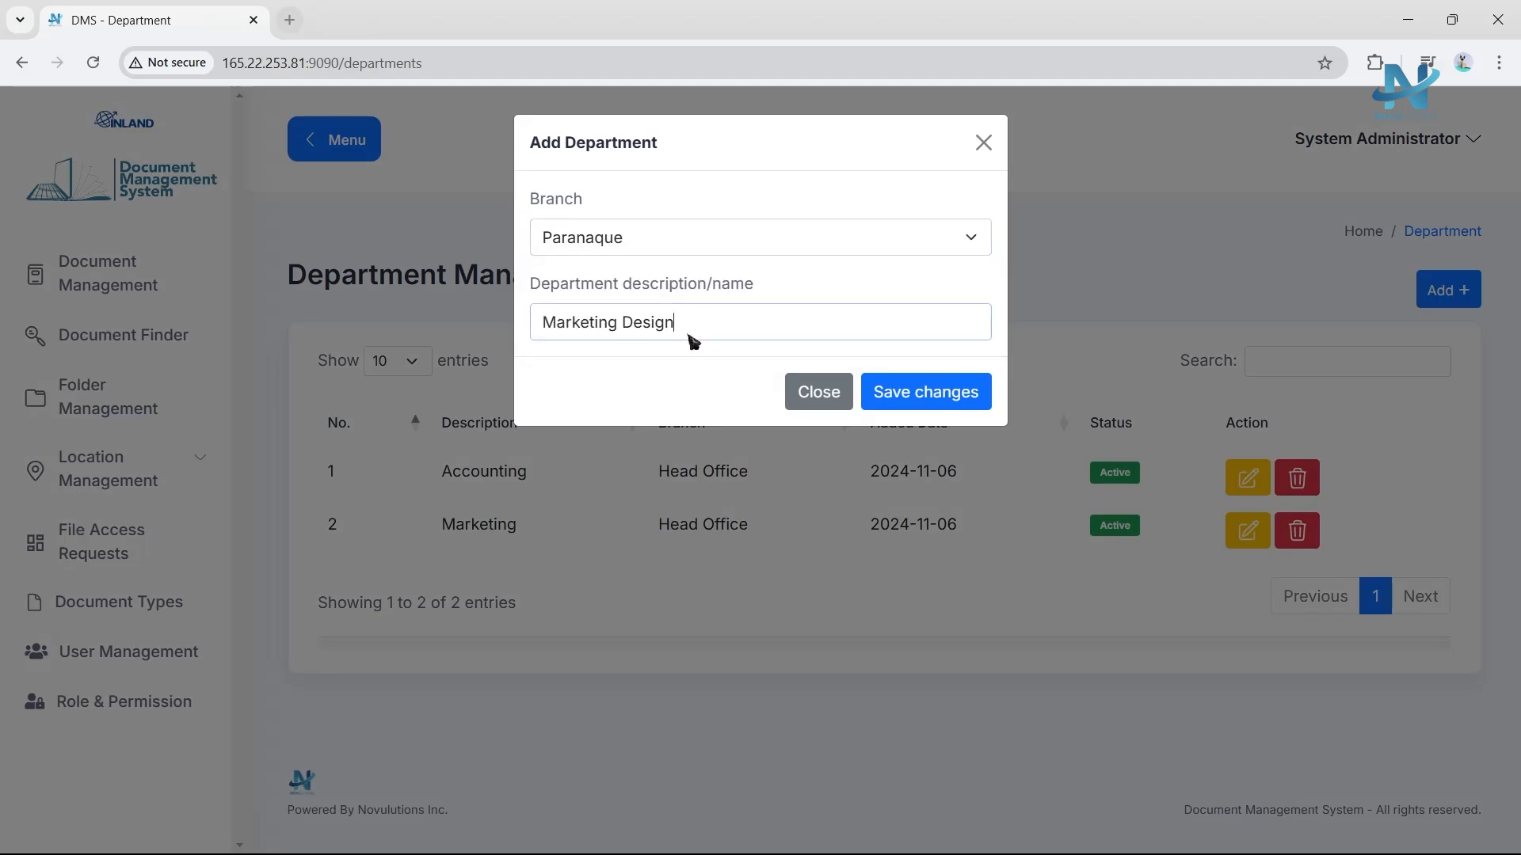
pyautogui.tripleClick(707, 331)
pyautogui.press('BackSpace')
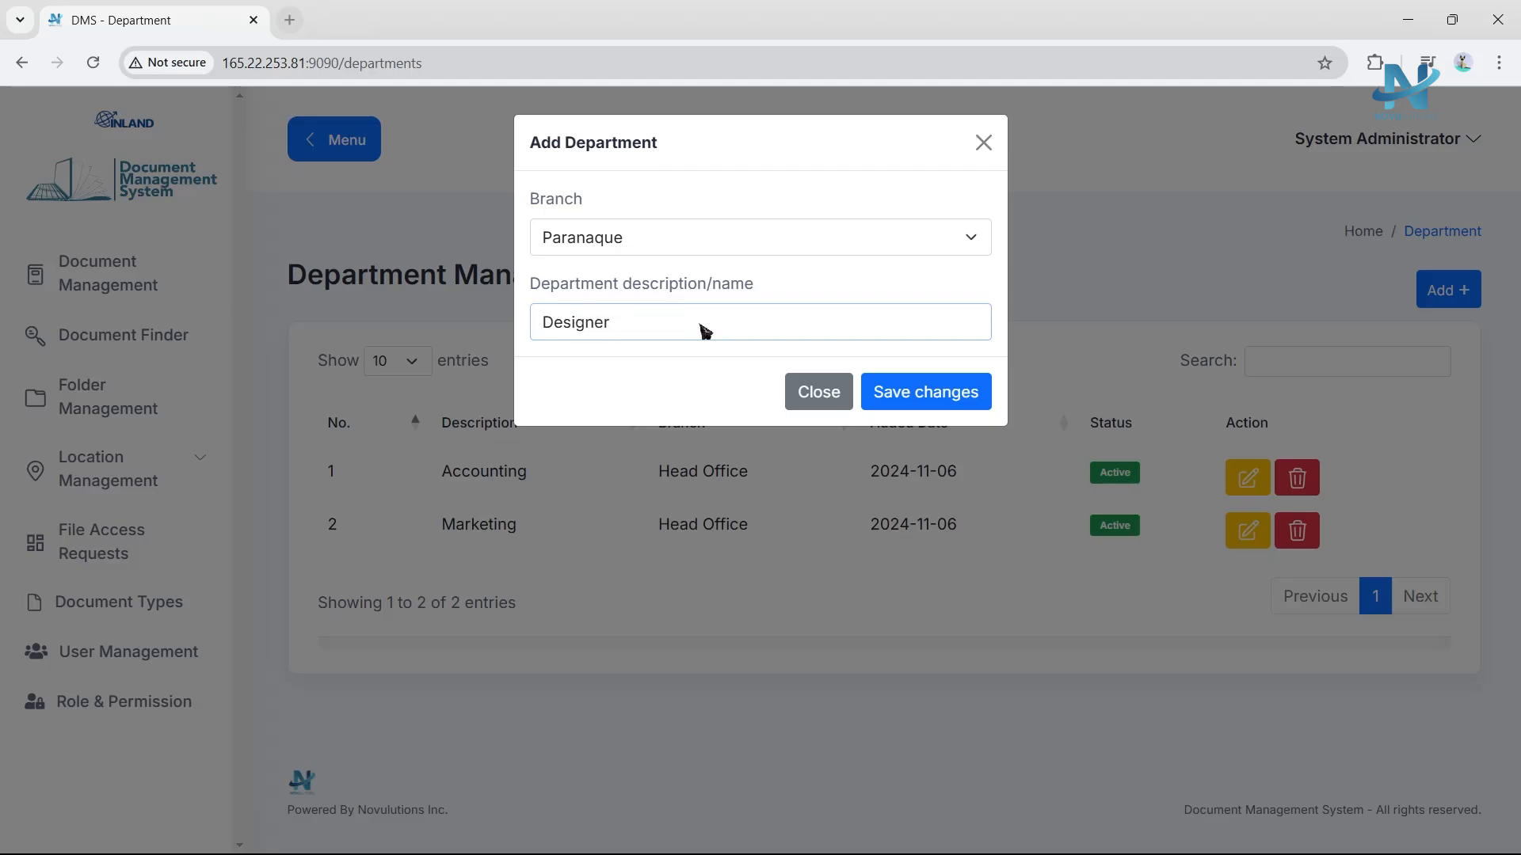
pyautogui.click(956, 397)
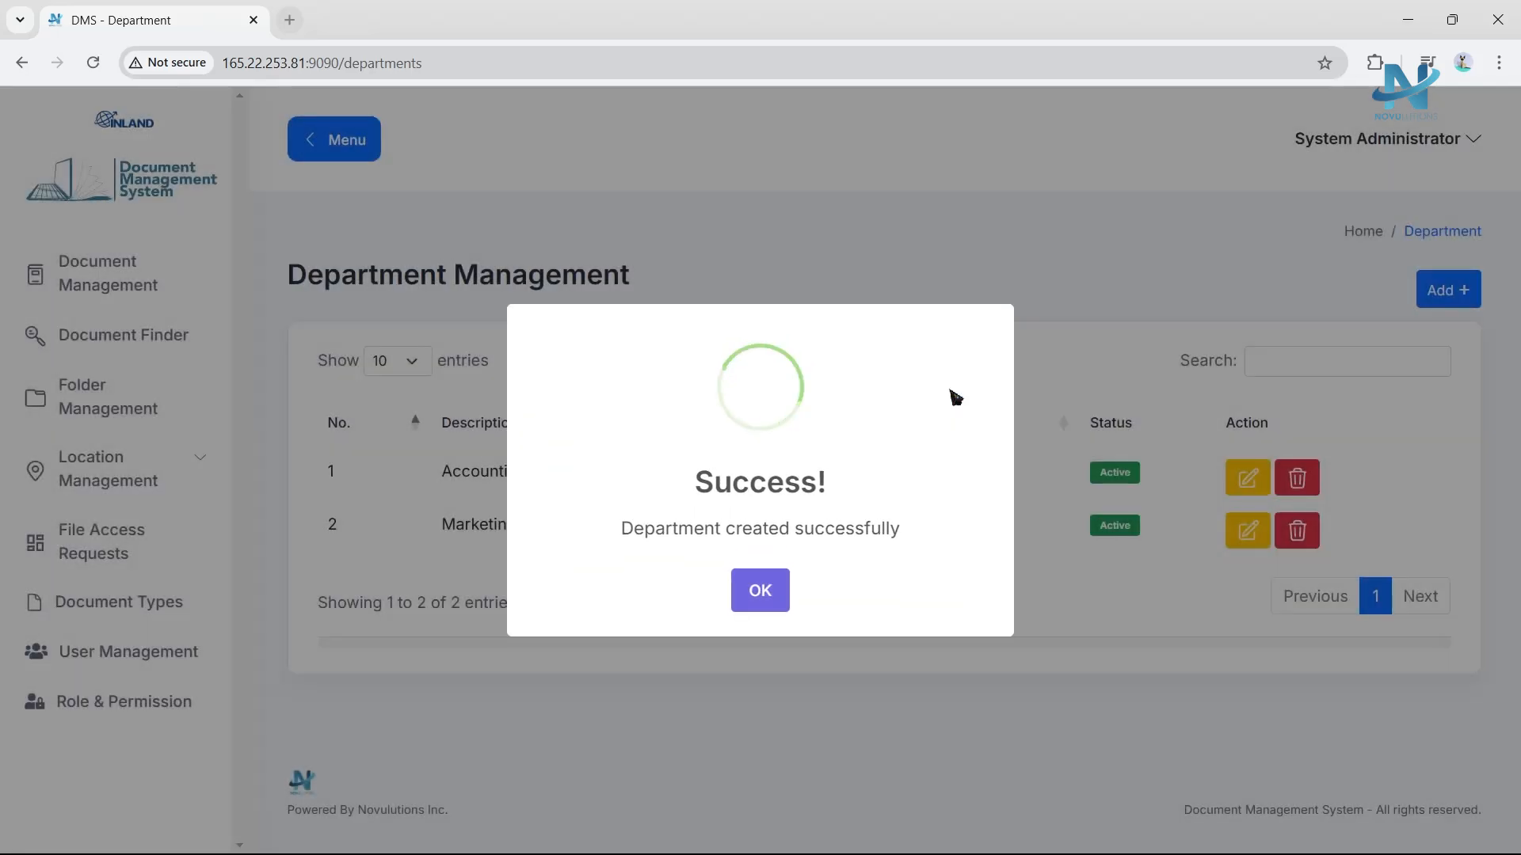
pyautogui.click(766, 592)
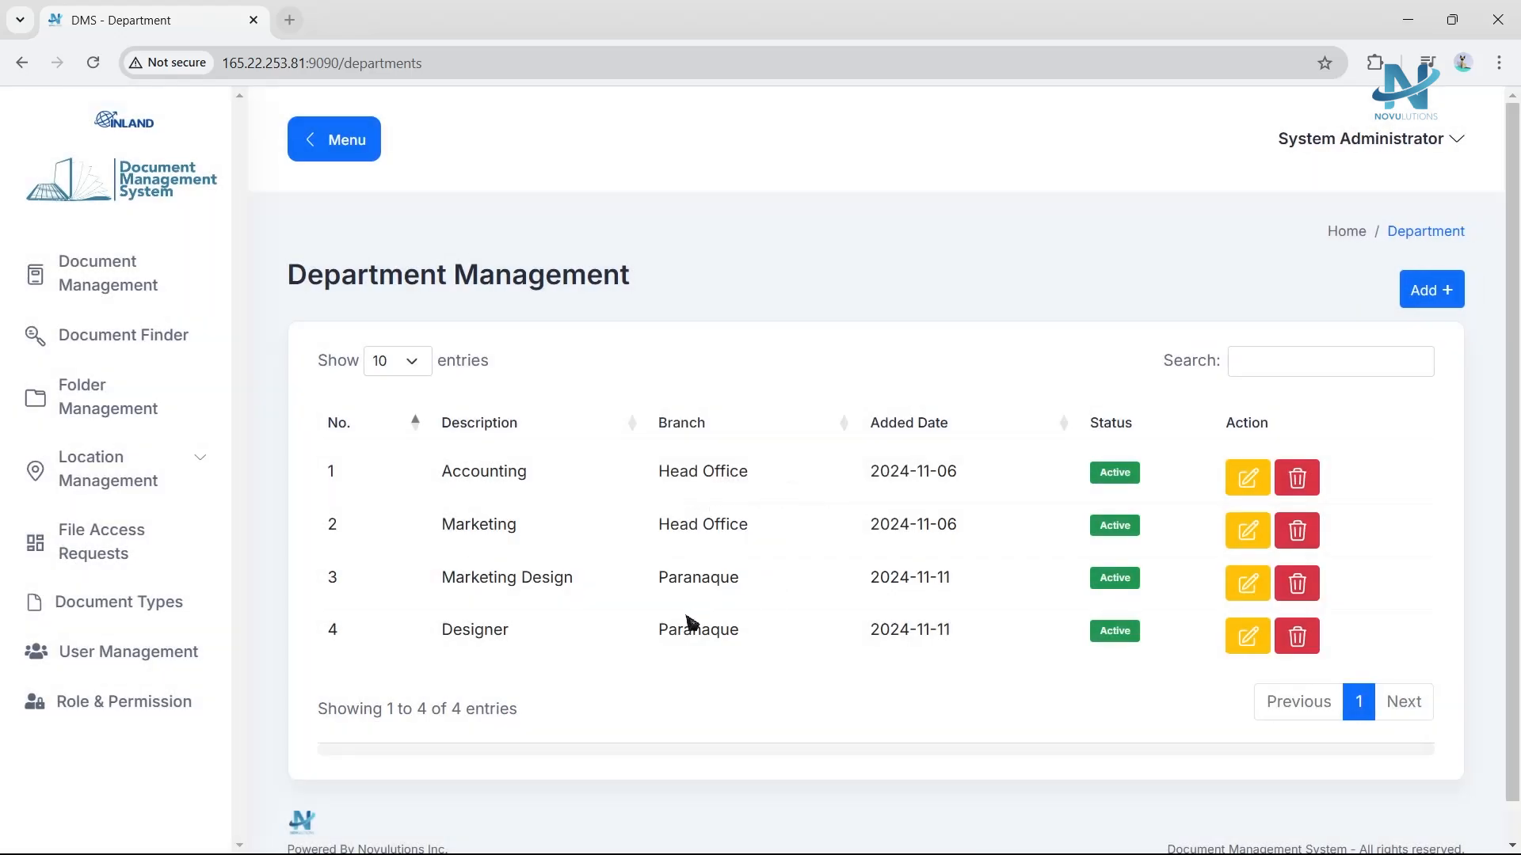
# Add a division named Design Team under the Designer department.
pyautogui.click(176, 472)
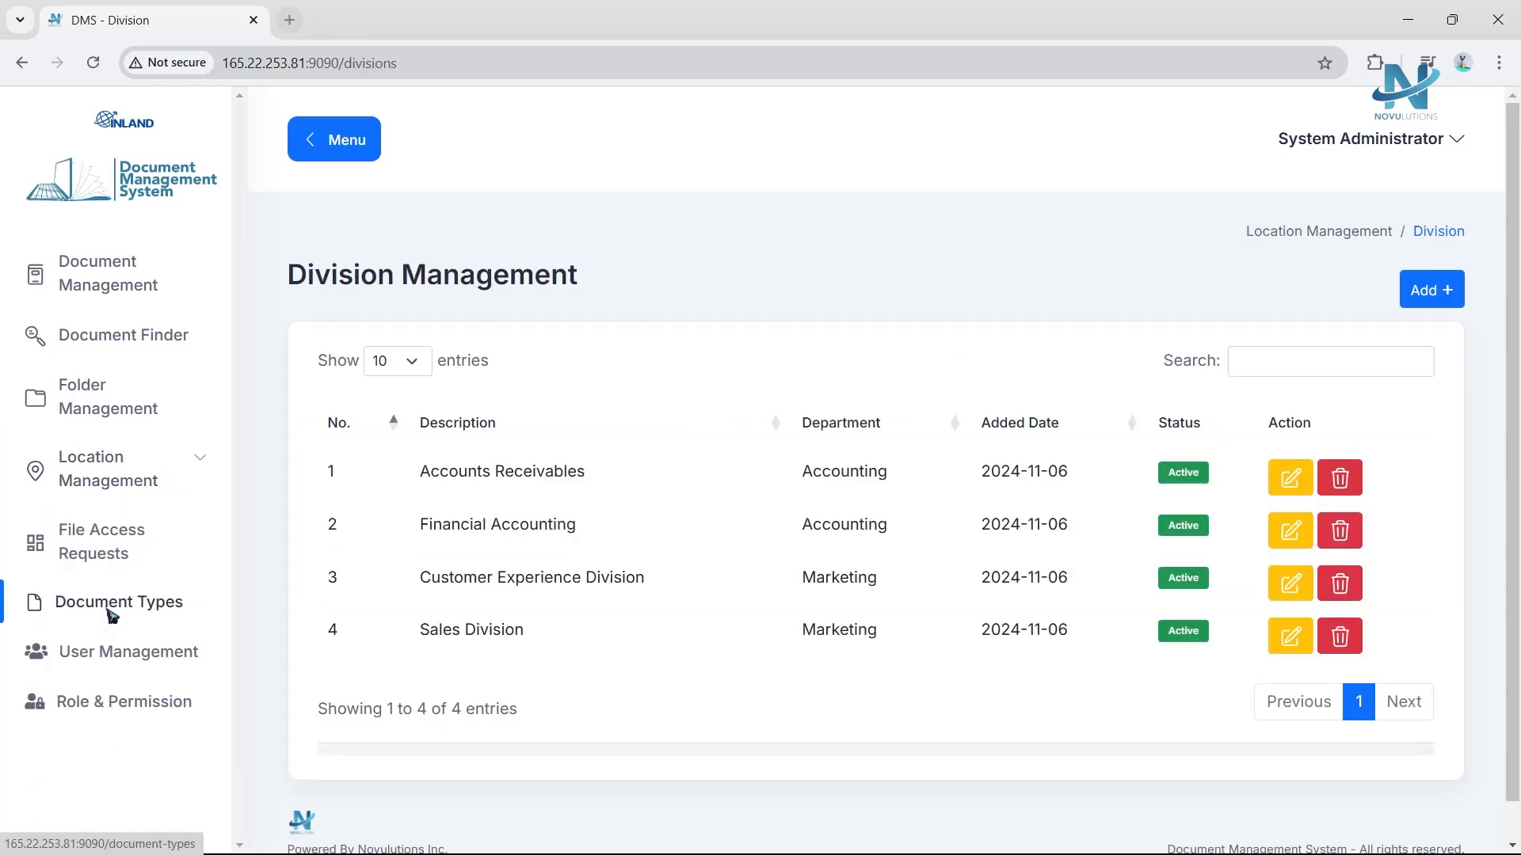
pyautogui.click(1430, 290)
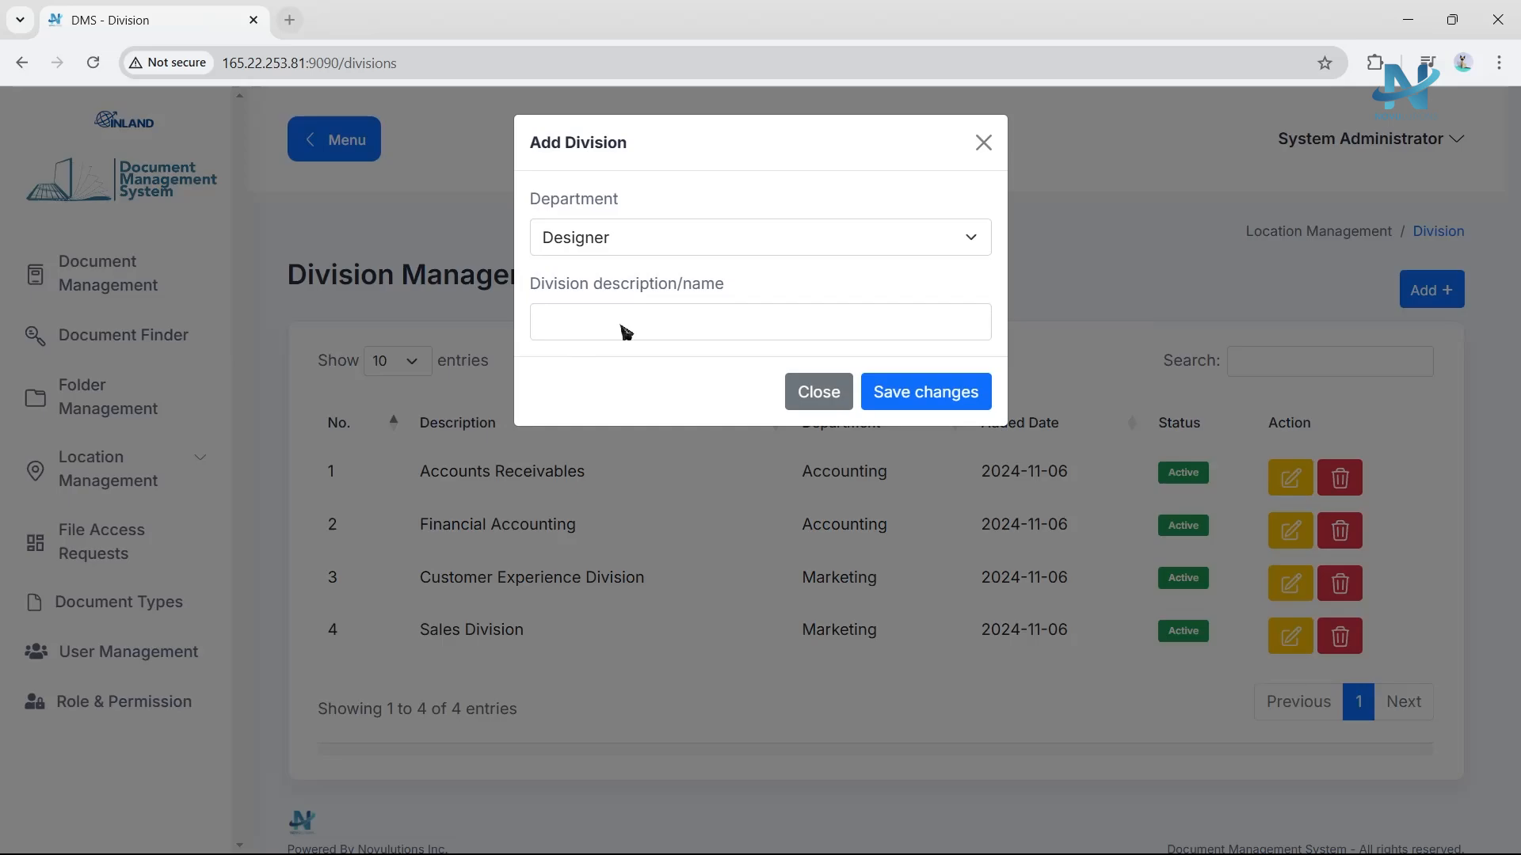
pyautogui.click(627, 329)
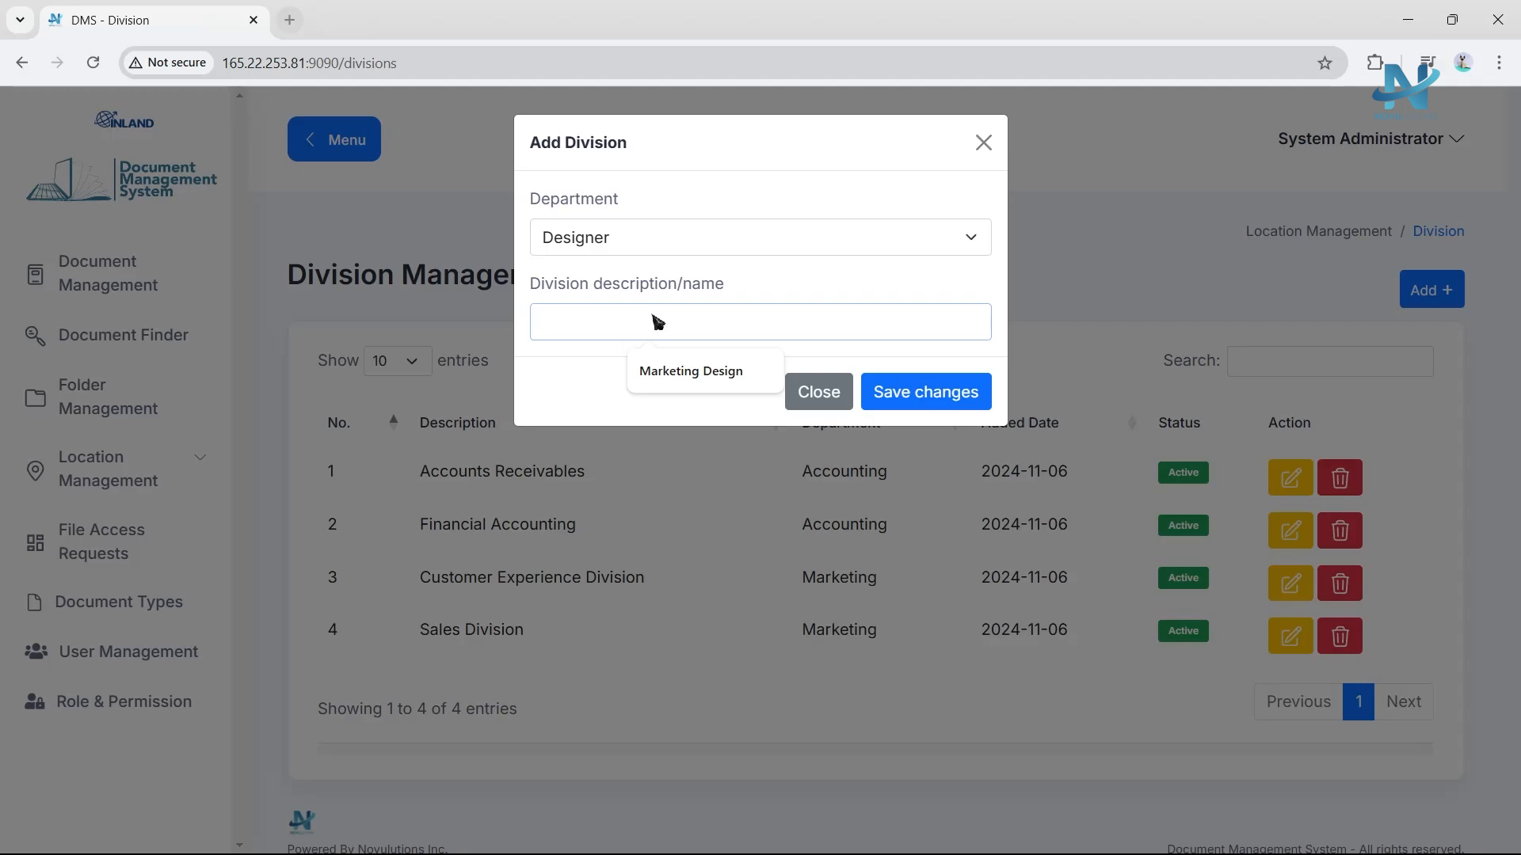
pyautogui.write('Design Team')
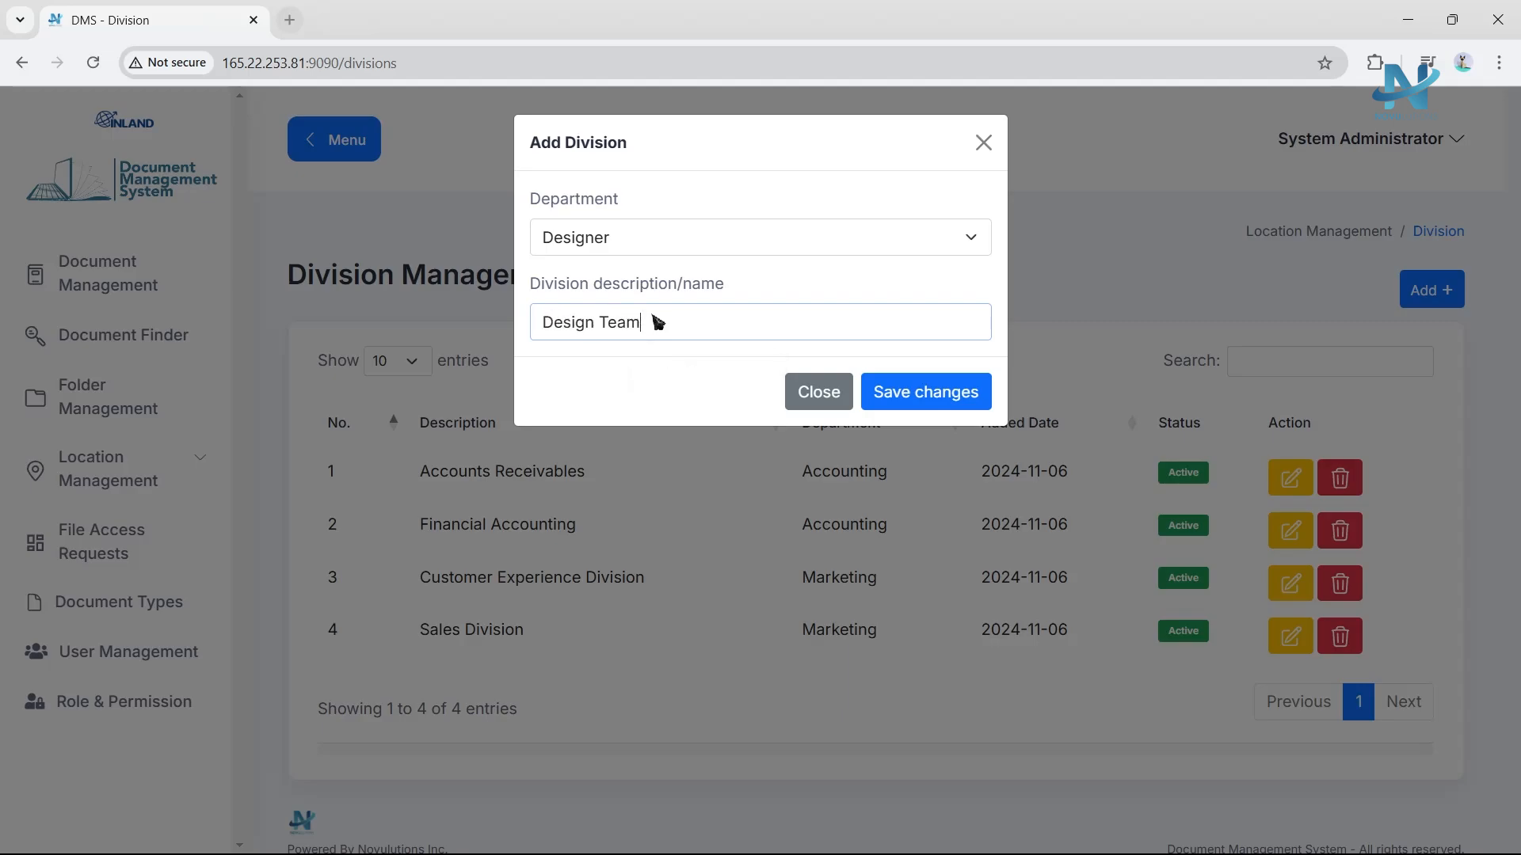
pyautogui.click(935, 400)
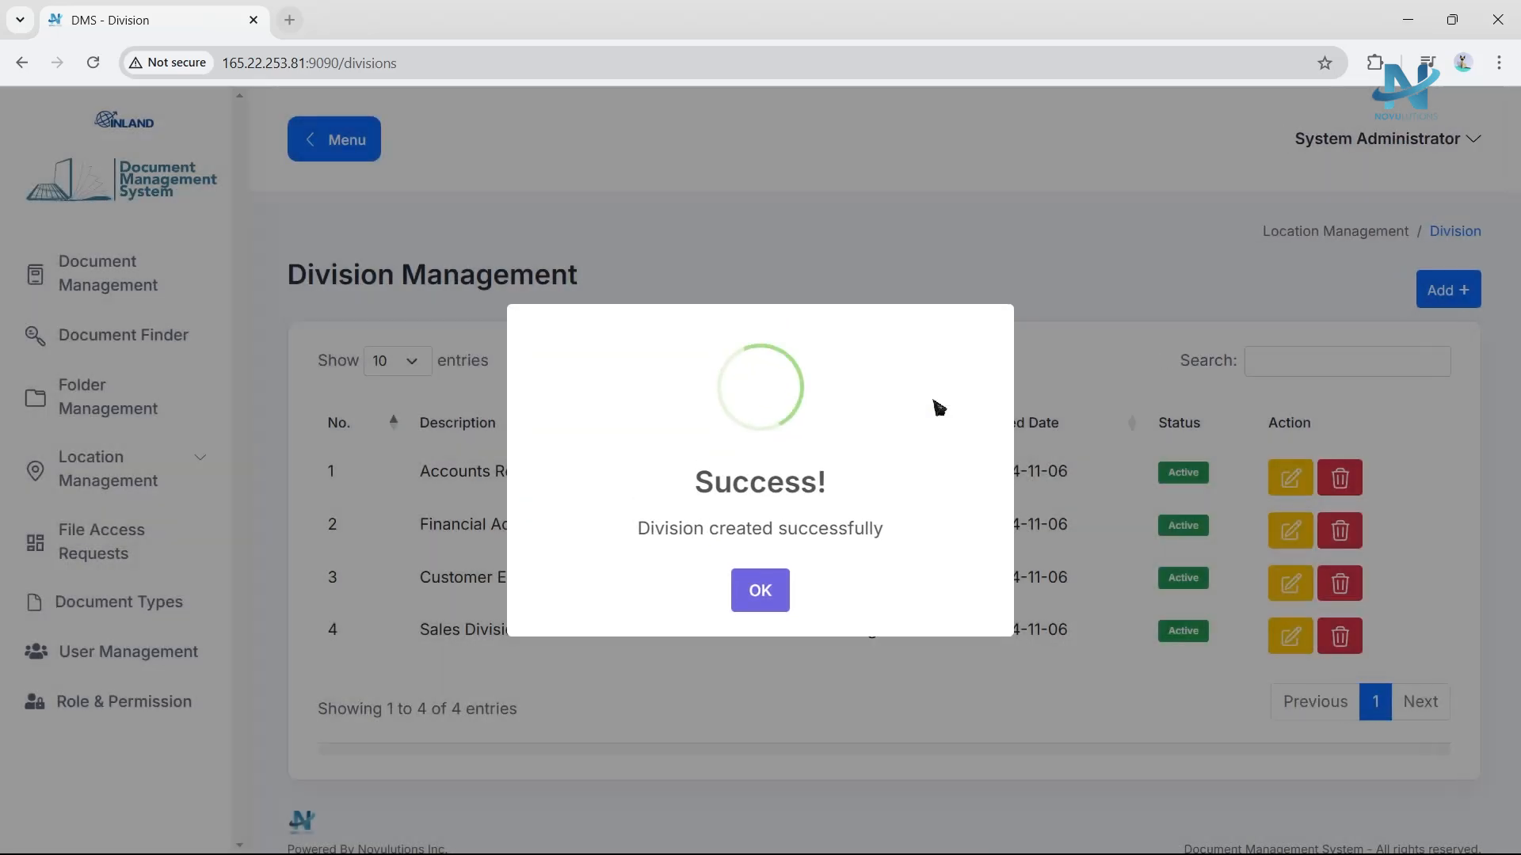
pyautogui.click(758, 600)
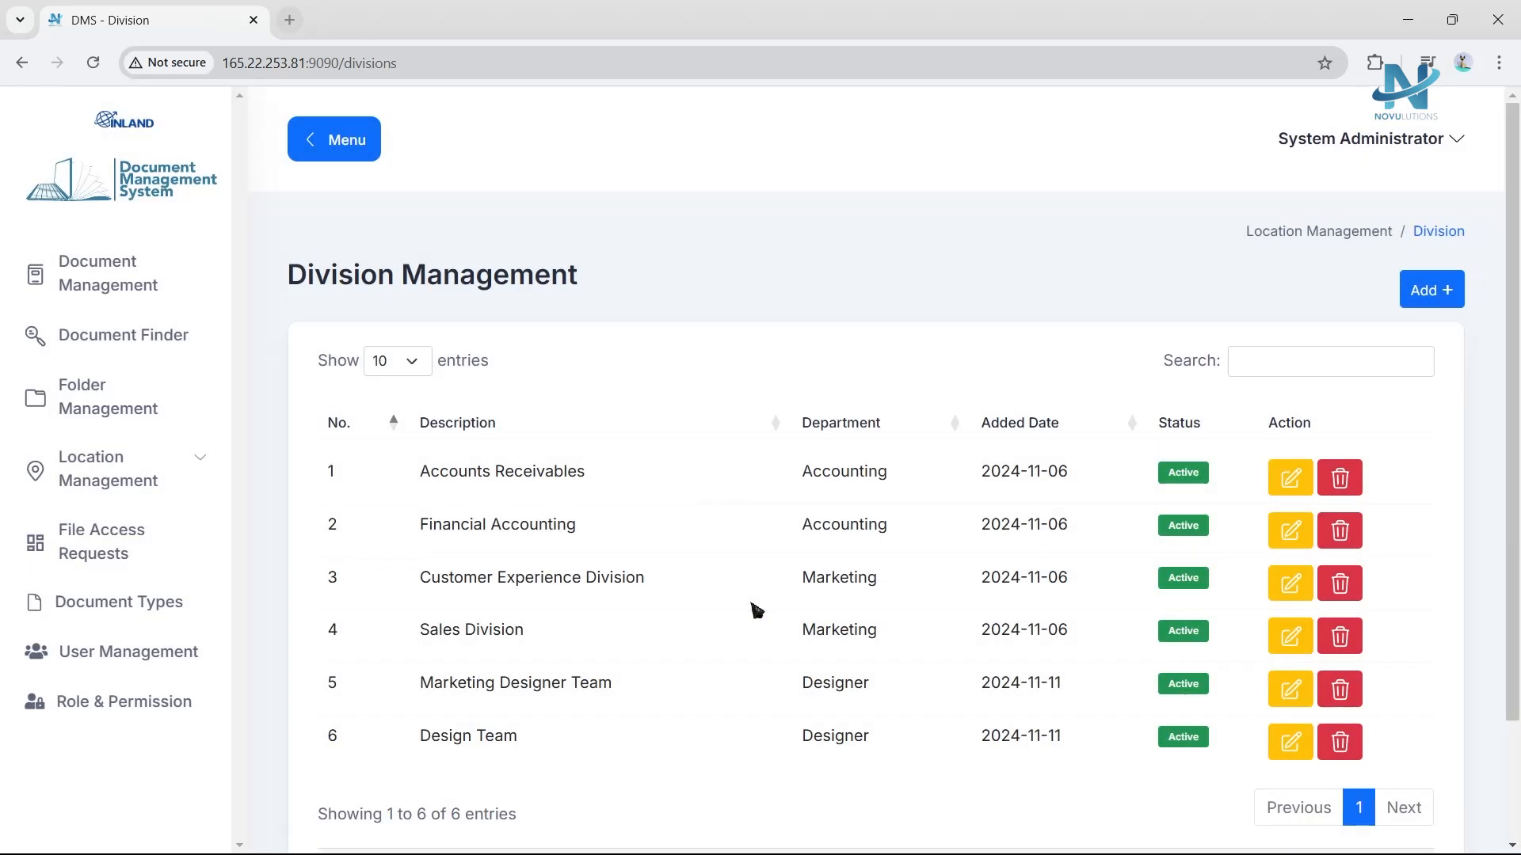
# Add a section named Final under the Designer department and the Design Team division.
pyautogui.click(55, 487)
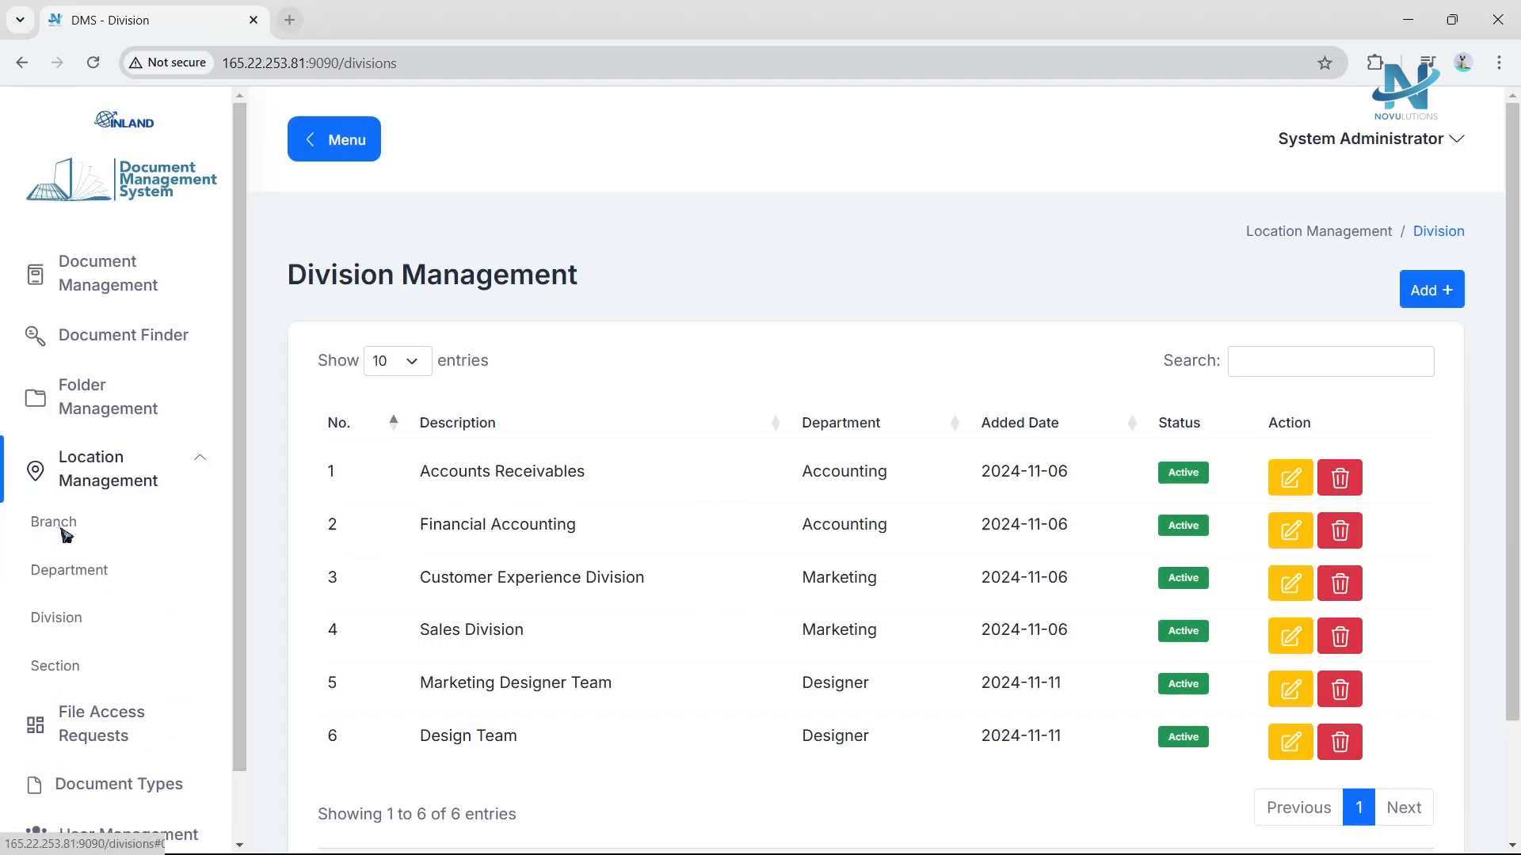
pyautogui.click(29, 680)
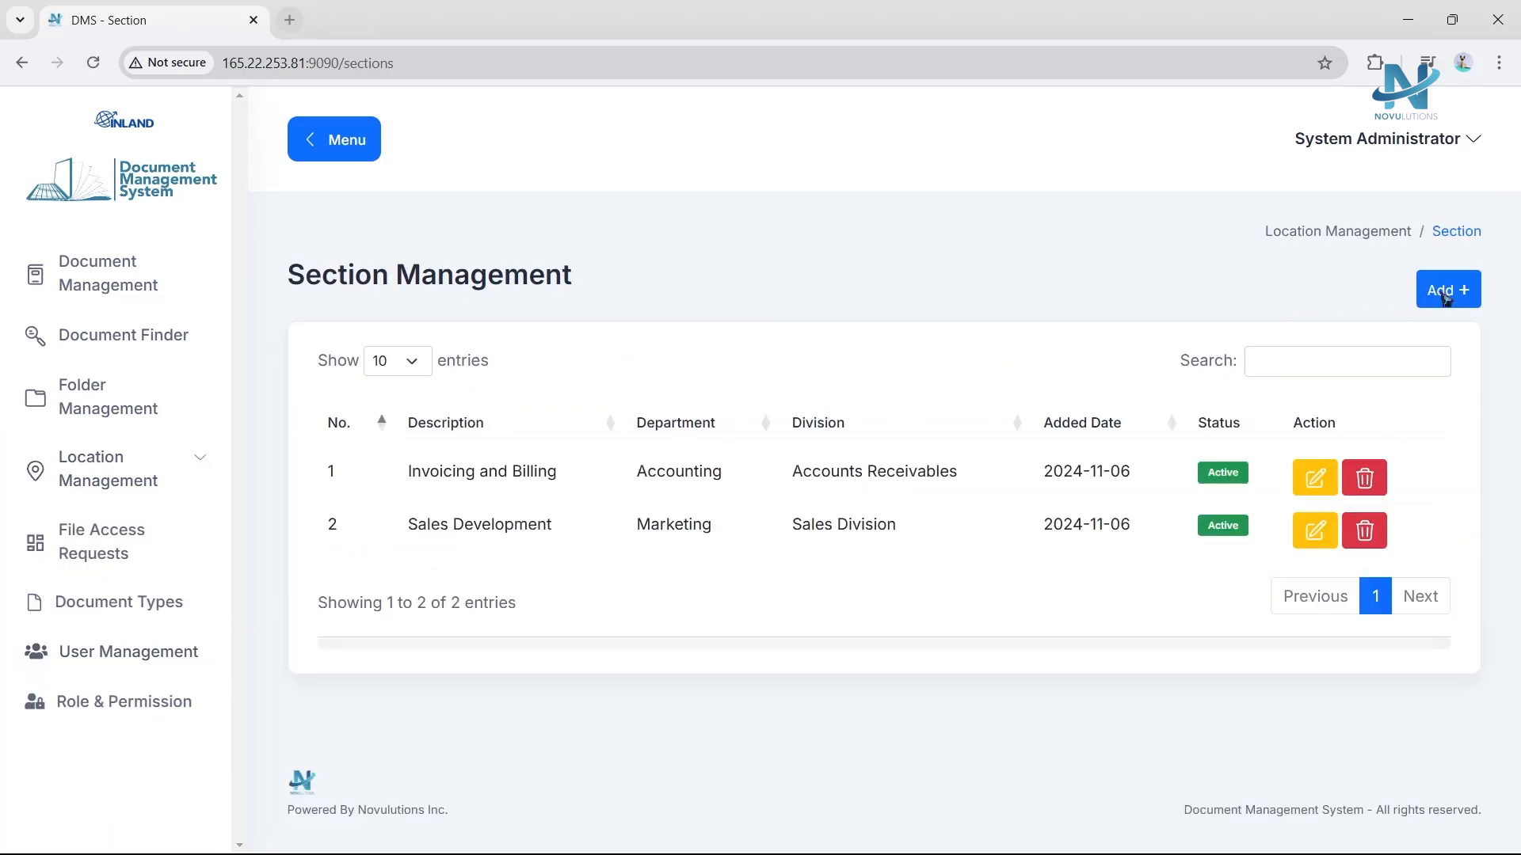
pyautogui.click(1463, 290)
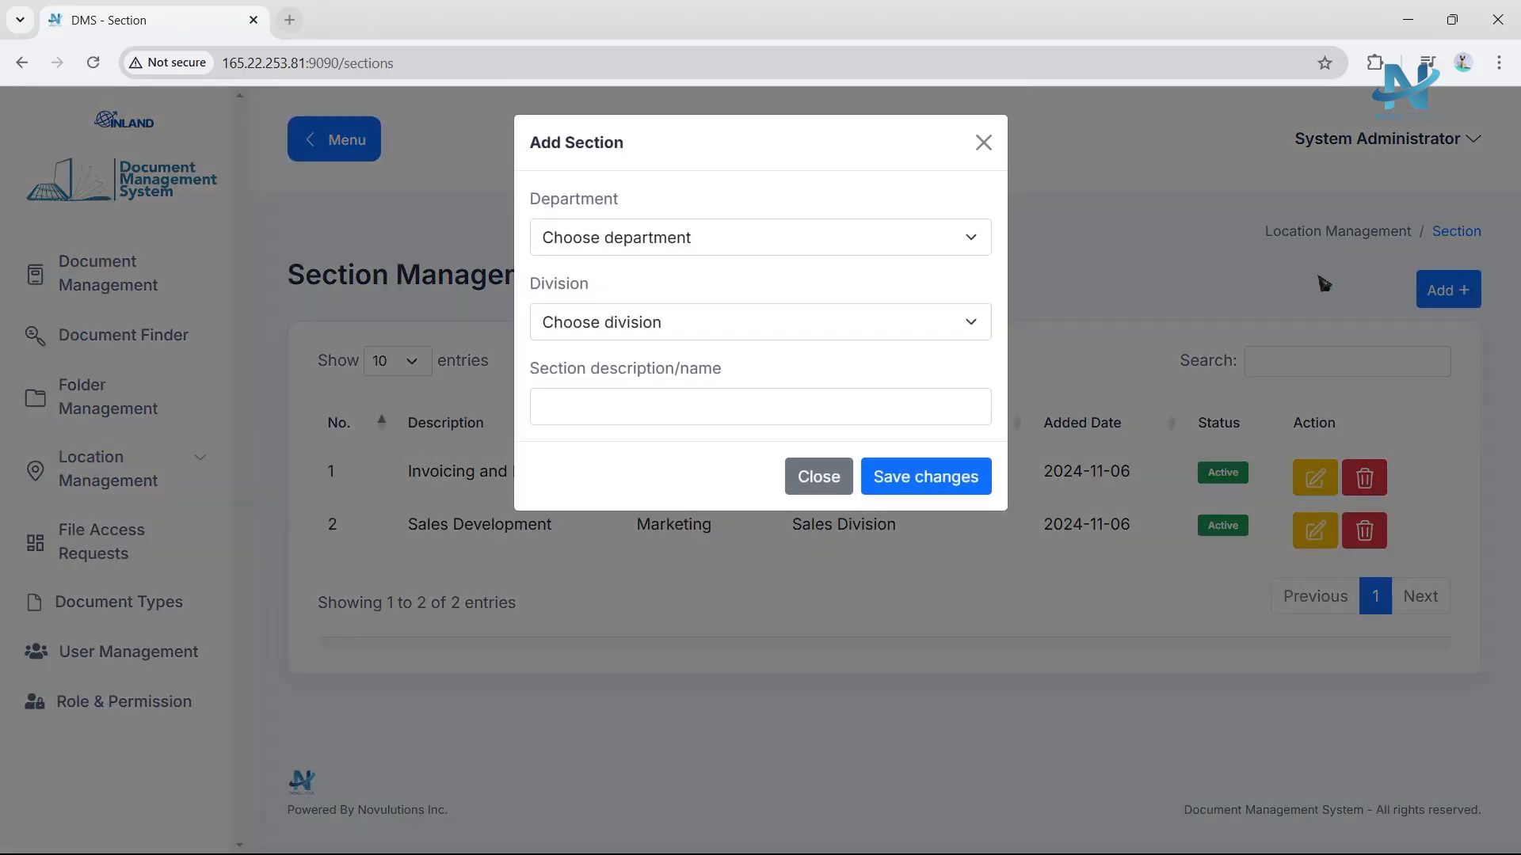
pyautogui.click(937, 245)
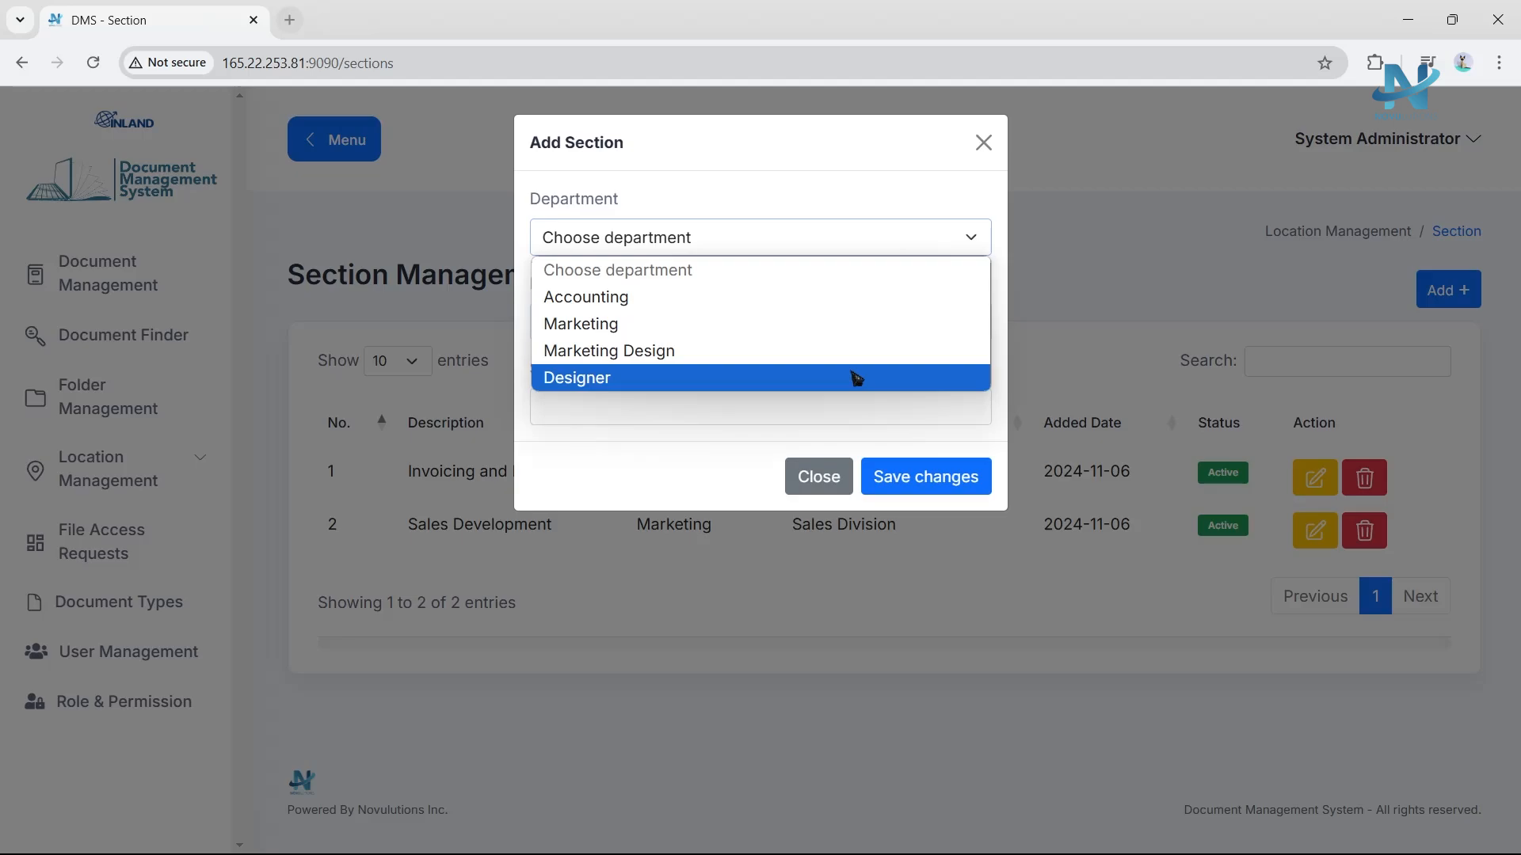
pyautogui.click(856, 379)
pyautogui.click(859, 336)
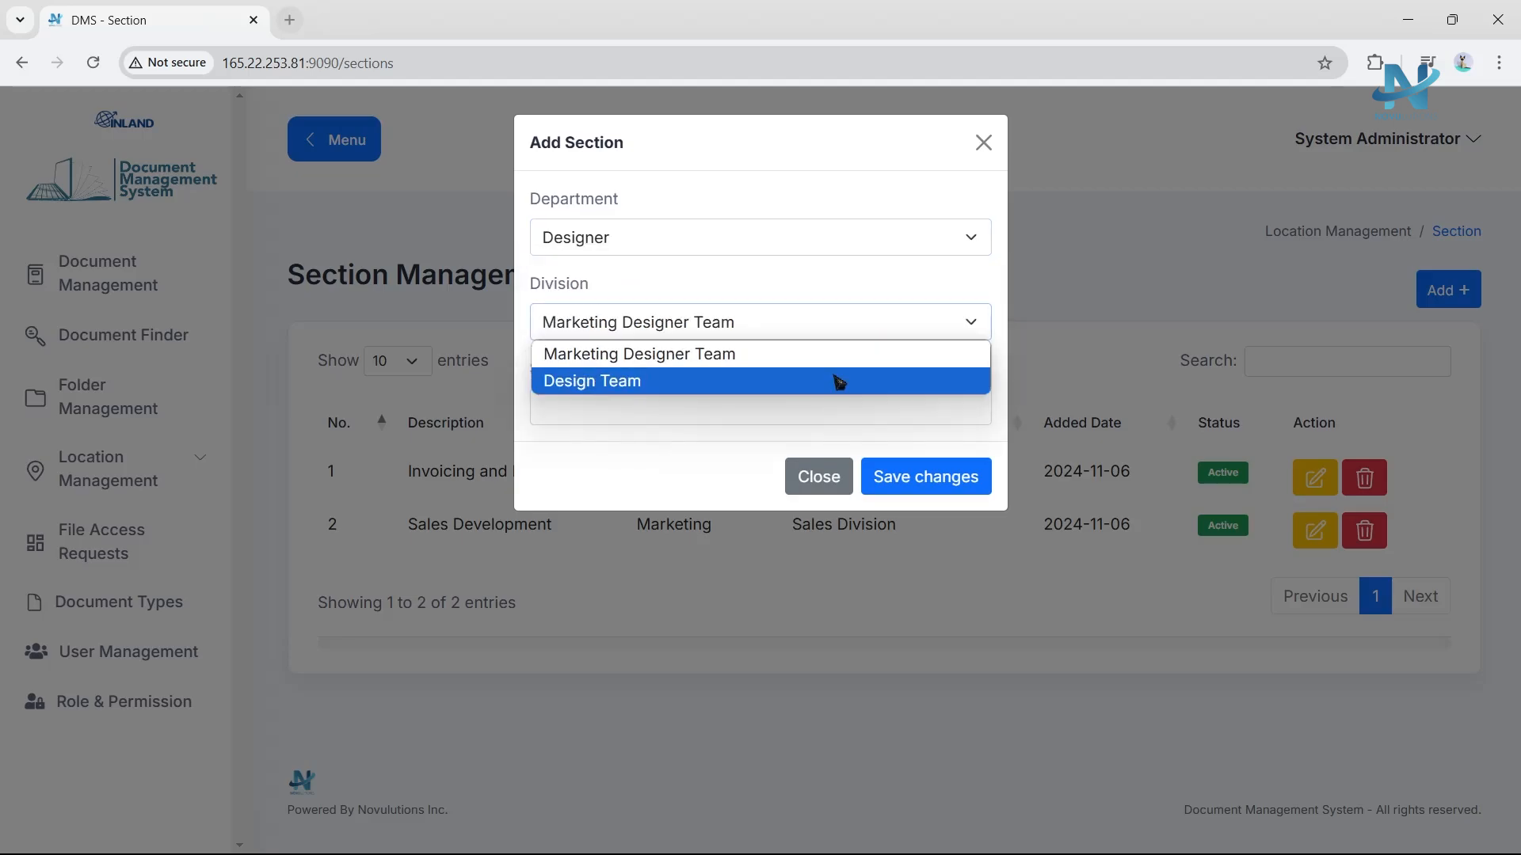
pyautogui.click(838, 381)
pyautogui.click(792, 410)
pyautogui.write('Final')
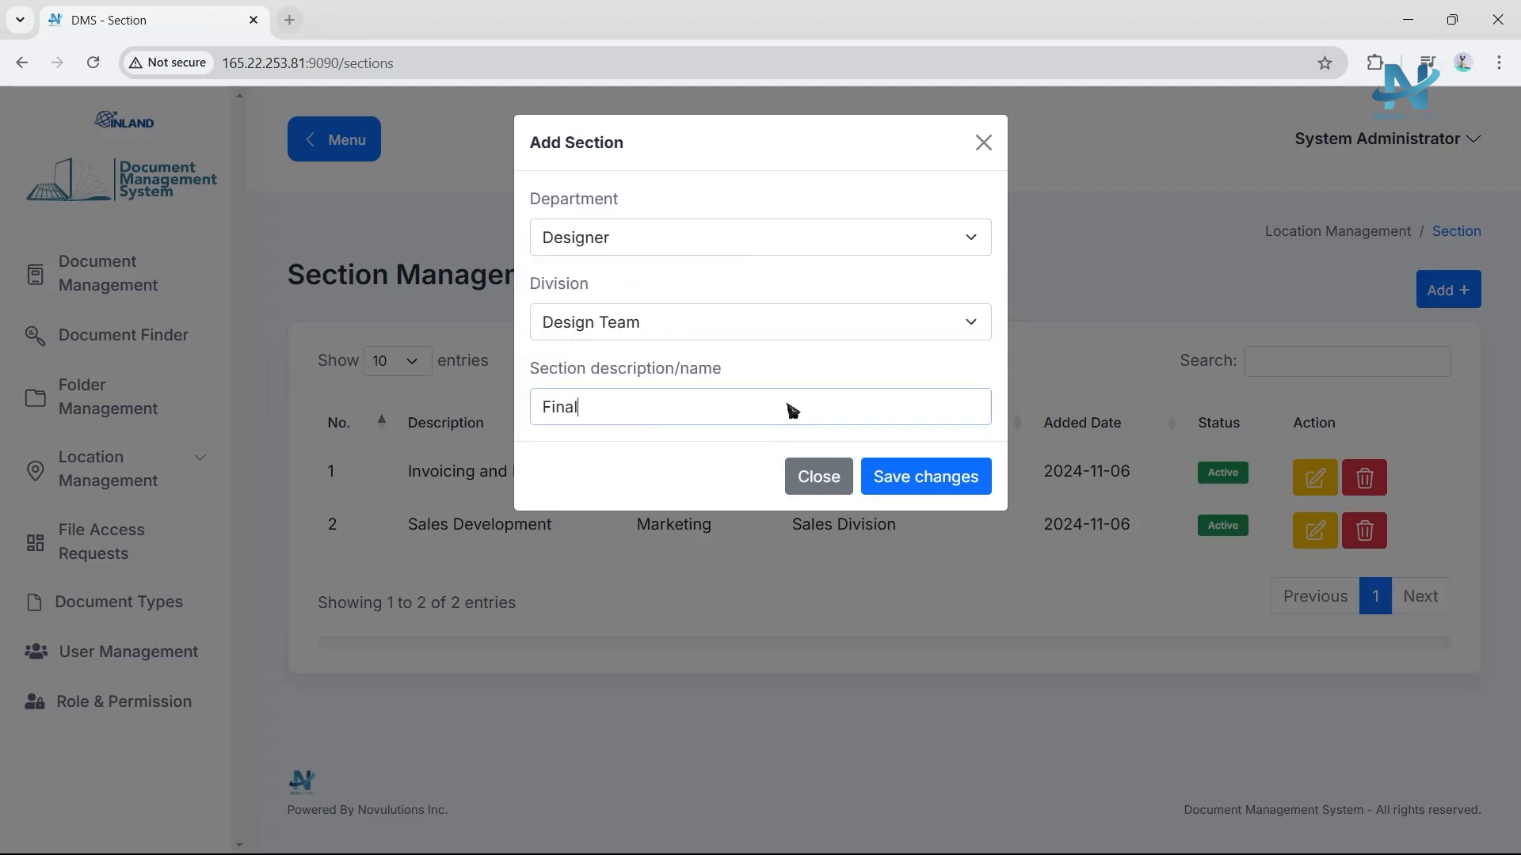
pyautogui.click(767, 452)
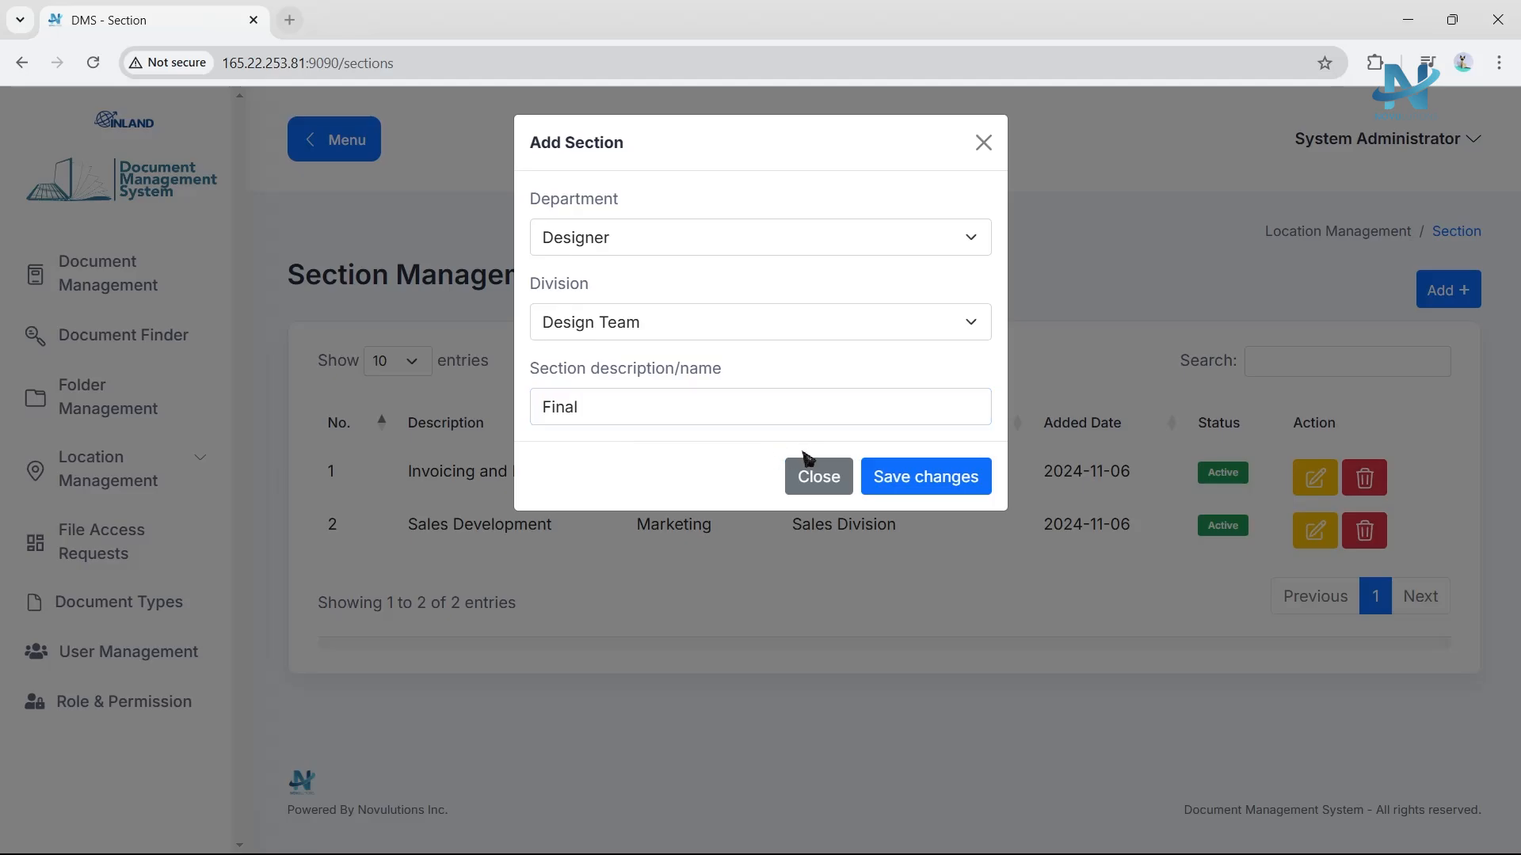
pyautogui.click(912, 478)
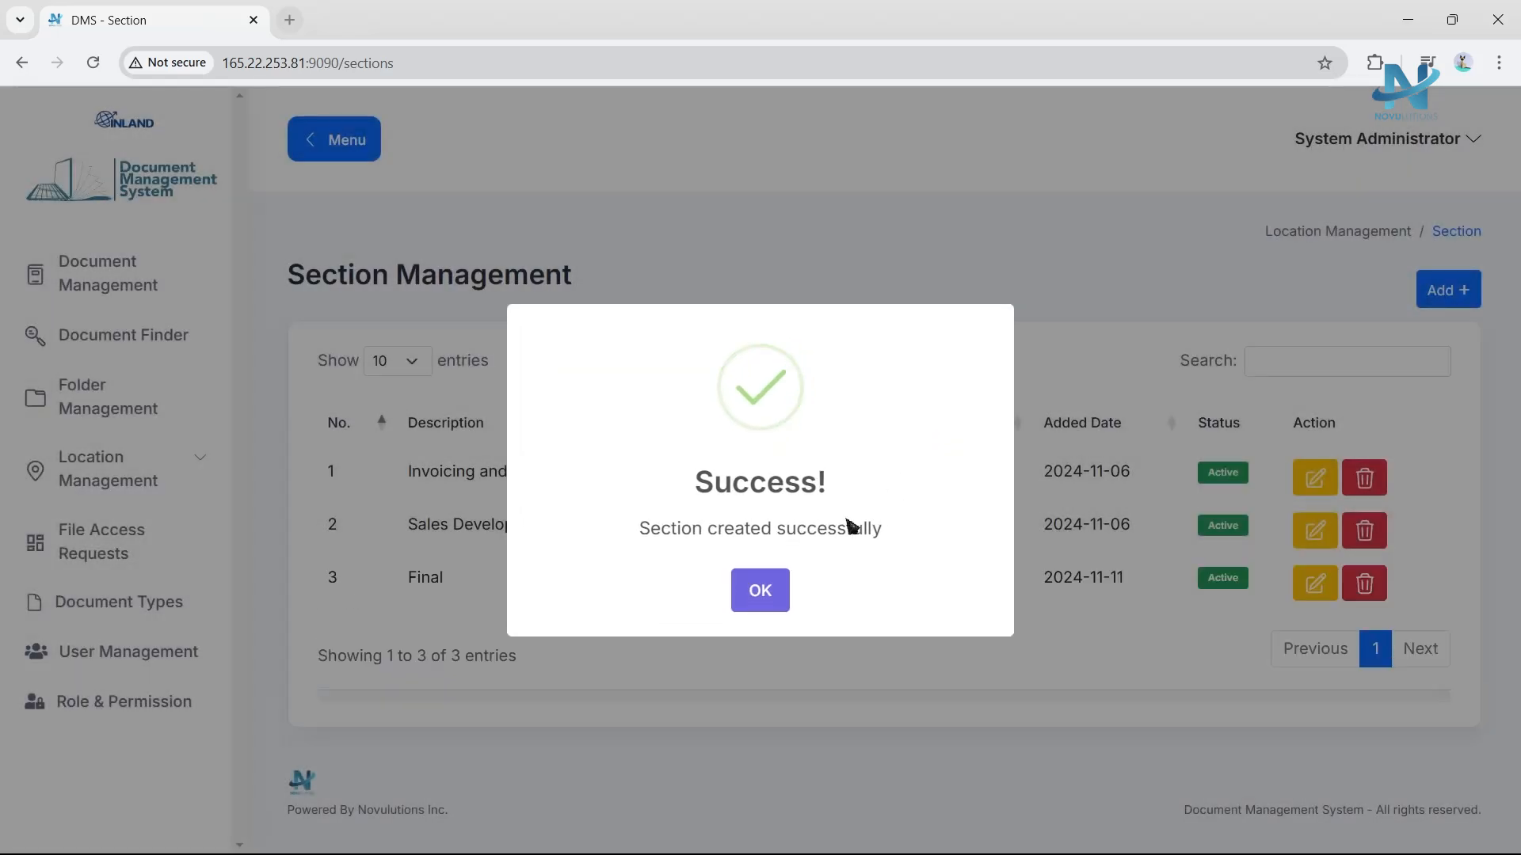
pyautogui.click(760, 590)
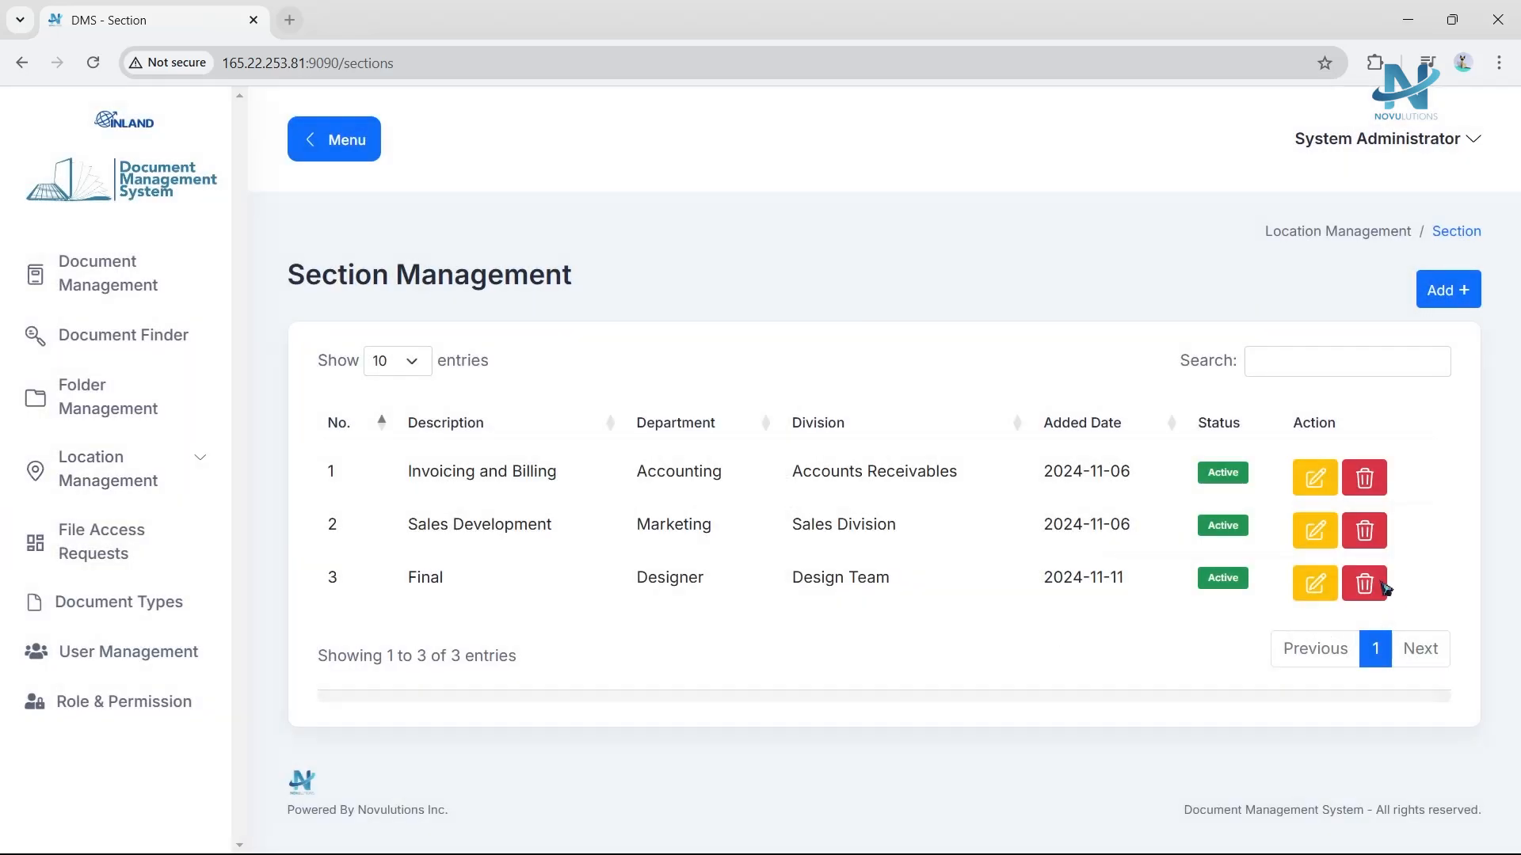
# Delete the Final section.
pyautogui.click(1223, 578)
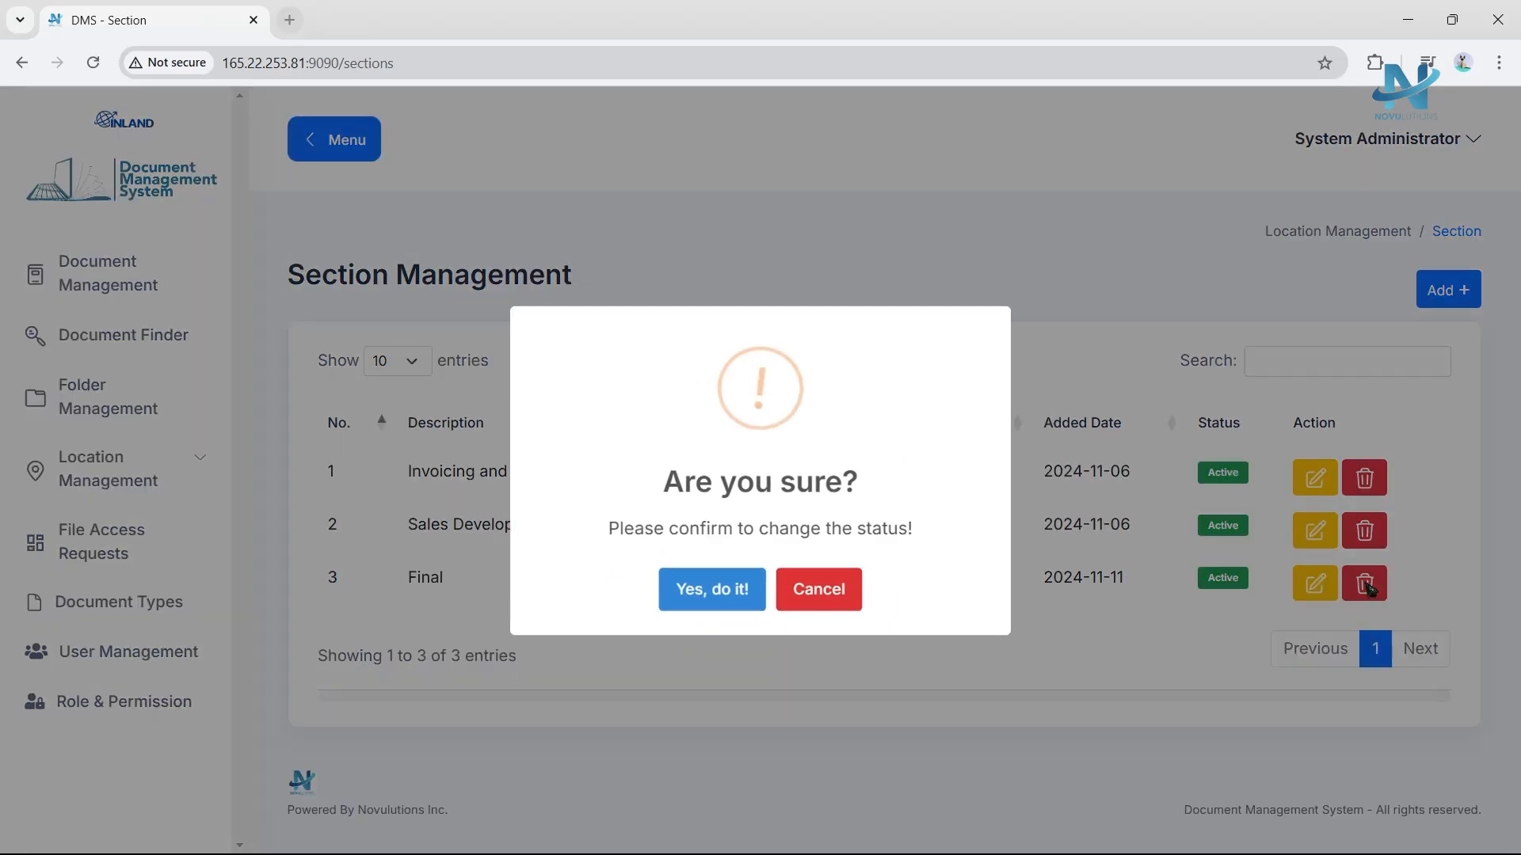
pyautogui.click(689, 602)
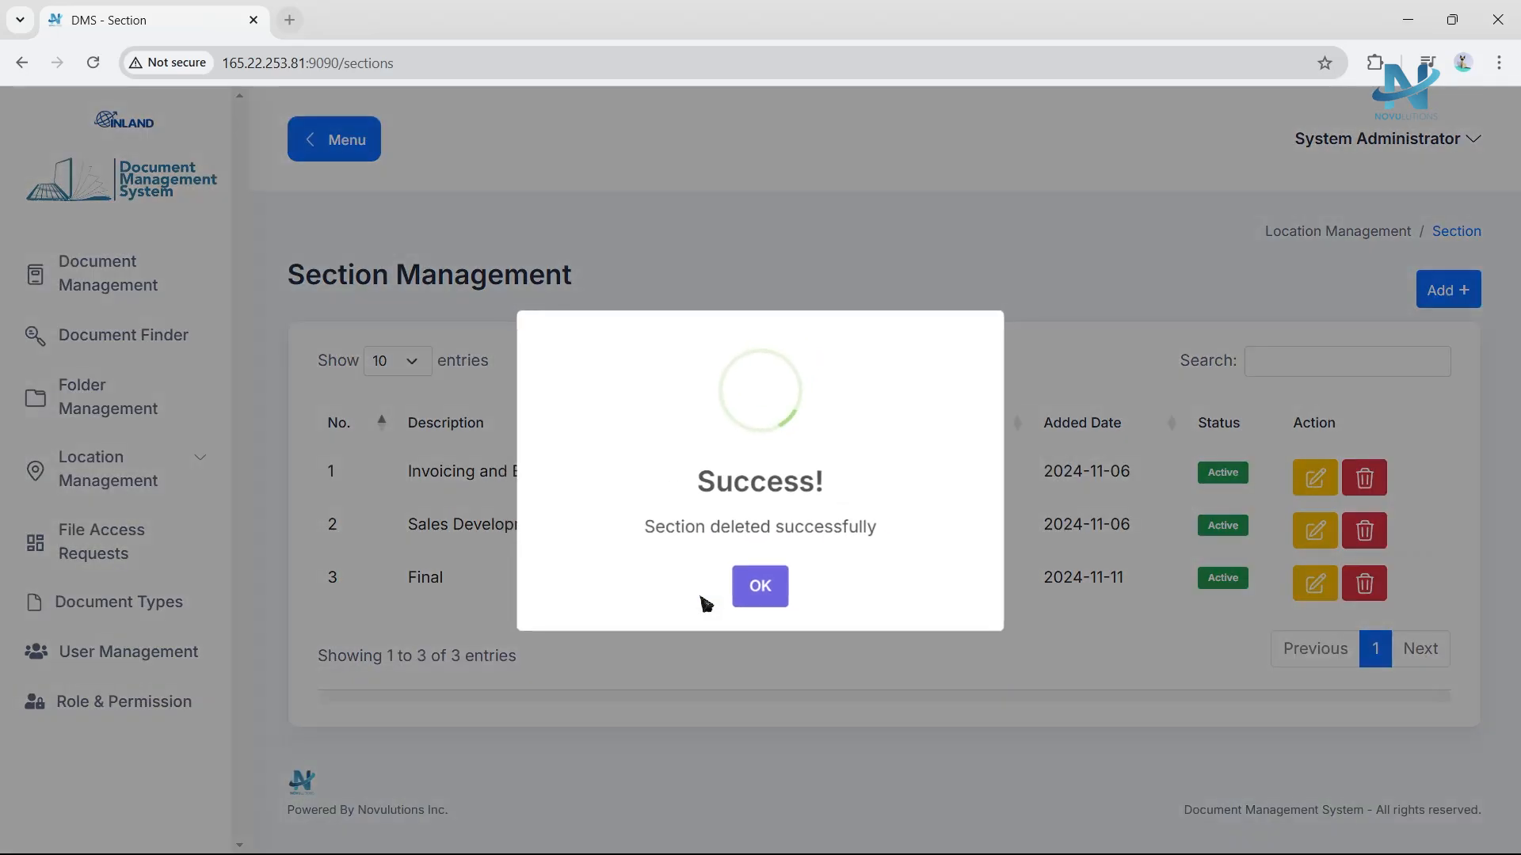
pyautogui.click(763, 589)
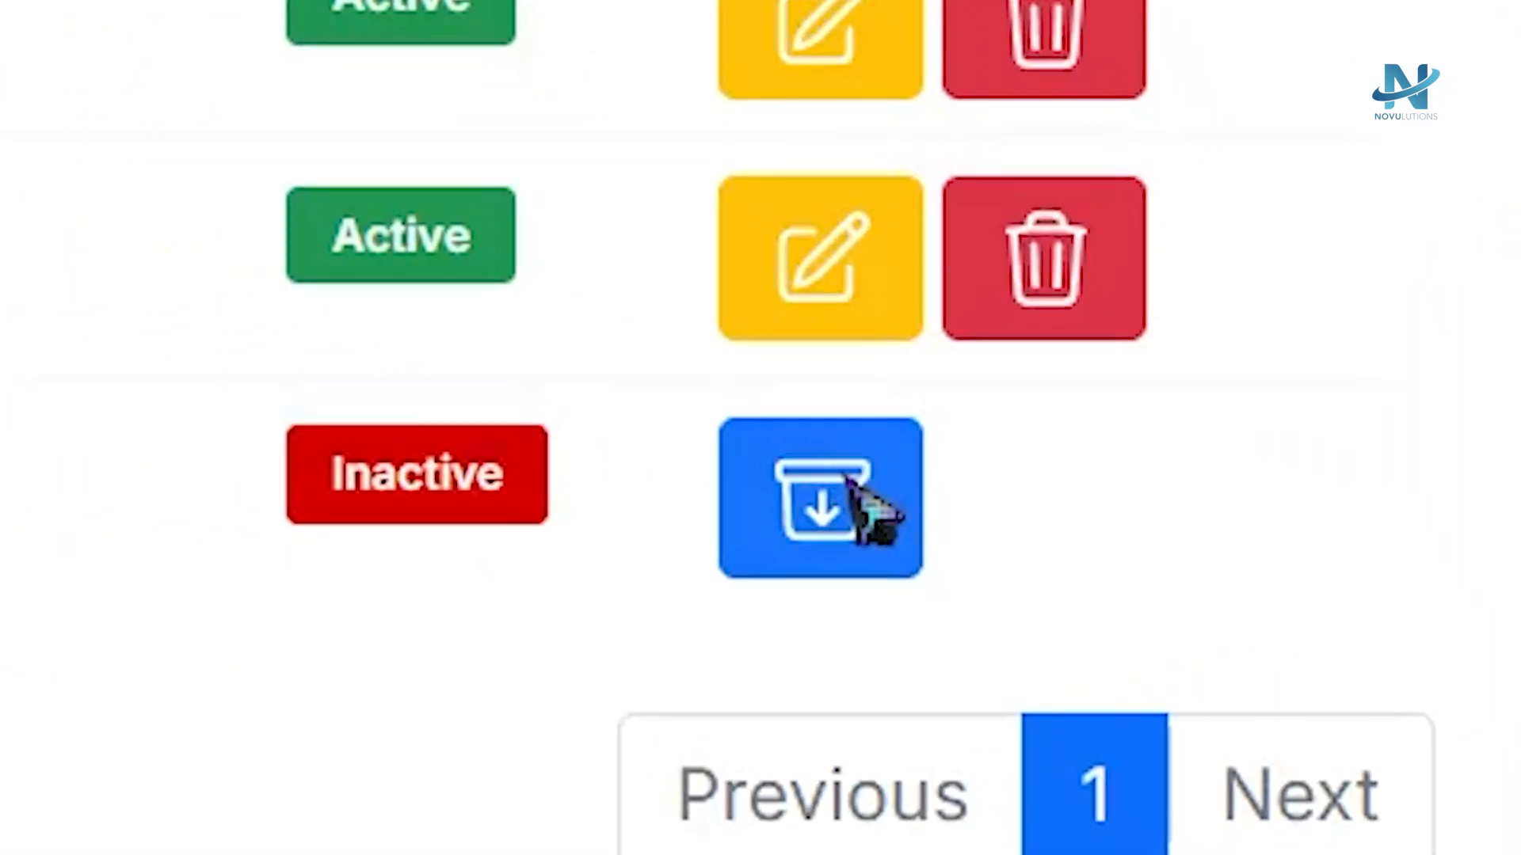
# Restore the deleted Final section.
pyautogui.click(1096, 543)
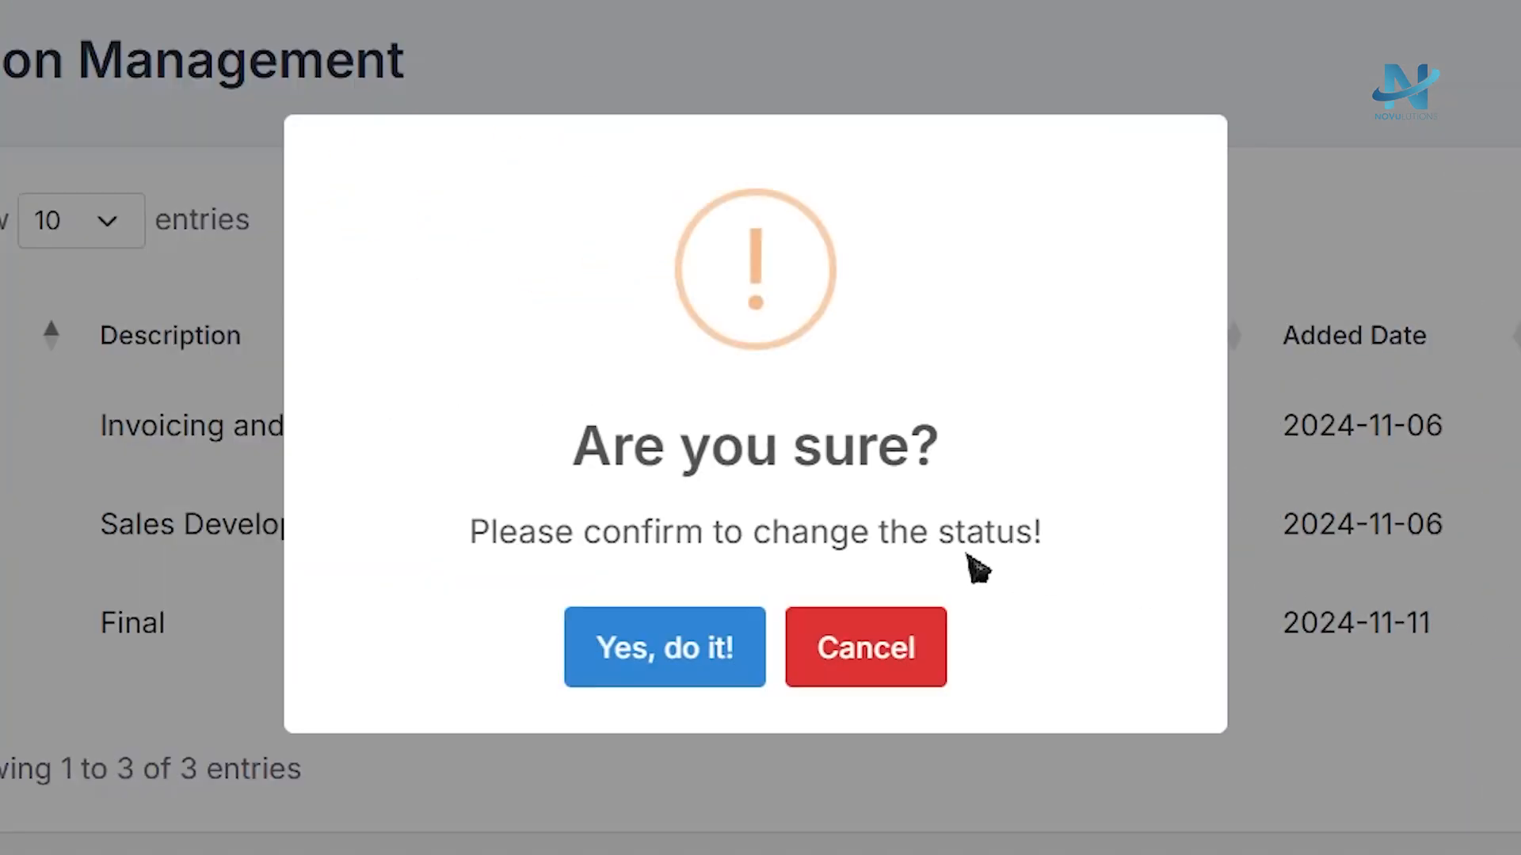
pyautogui.click(679, 660)
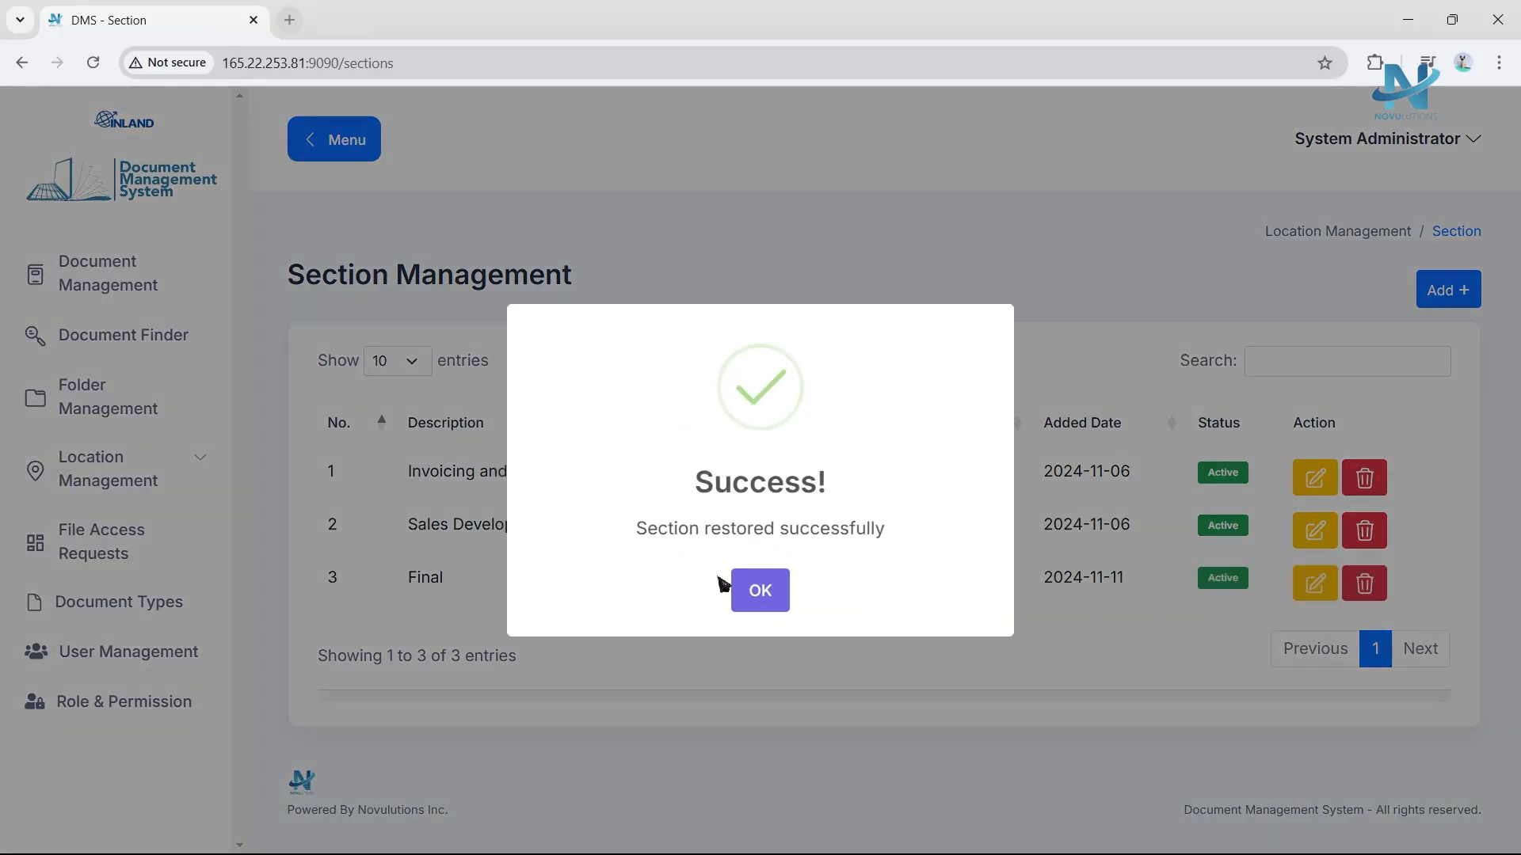
pyautogui.click(735, 589)
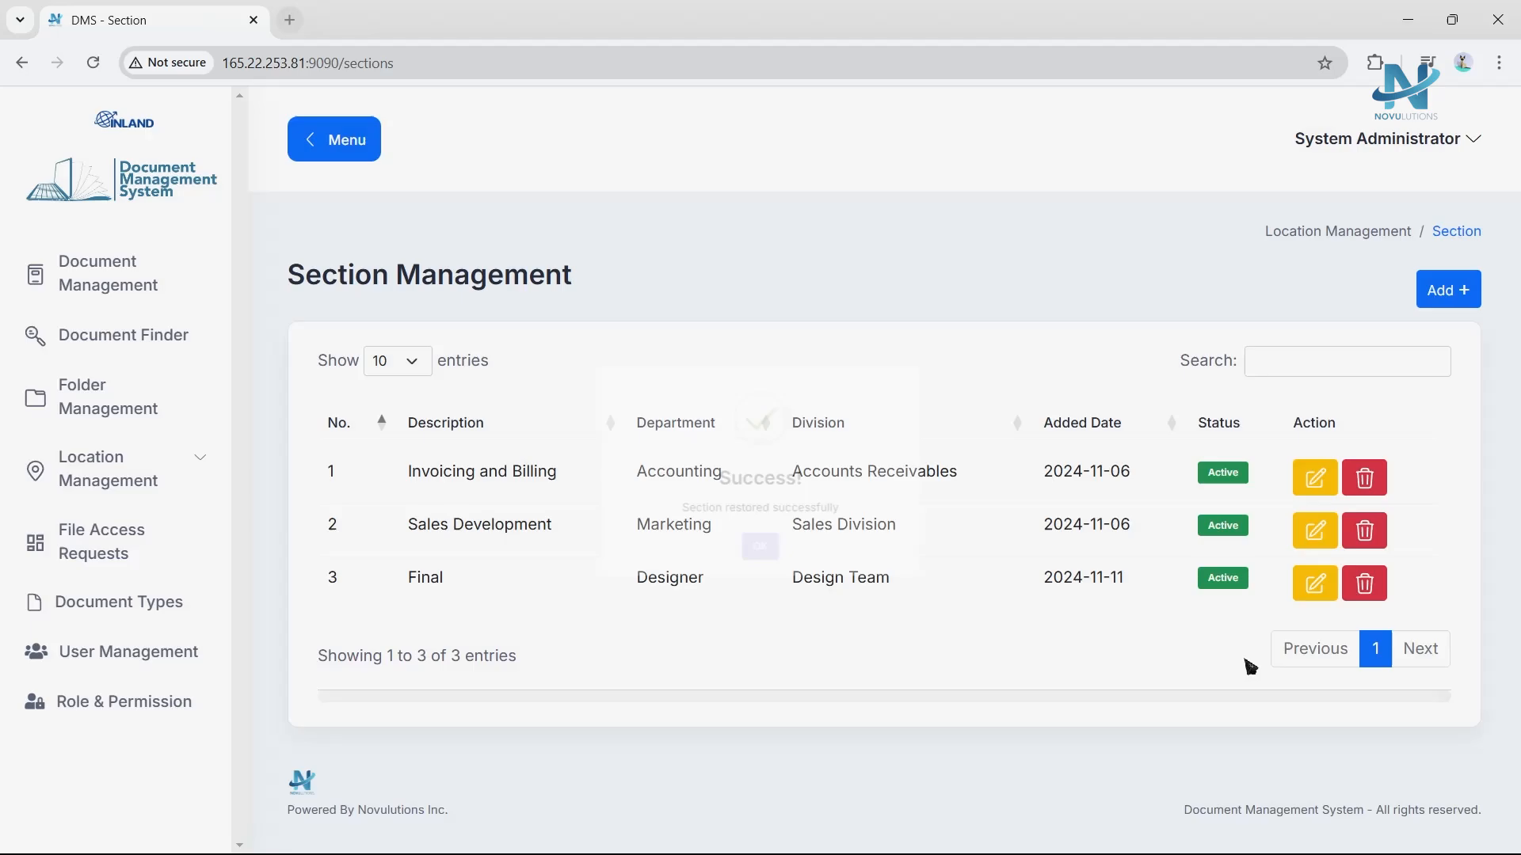
# Edit the Final section, setting its department to Designer and its division to Marketing Designer Team.
pyautogui.click(1315, 583)
pyautogui.click(717, 239)
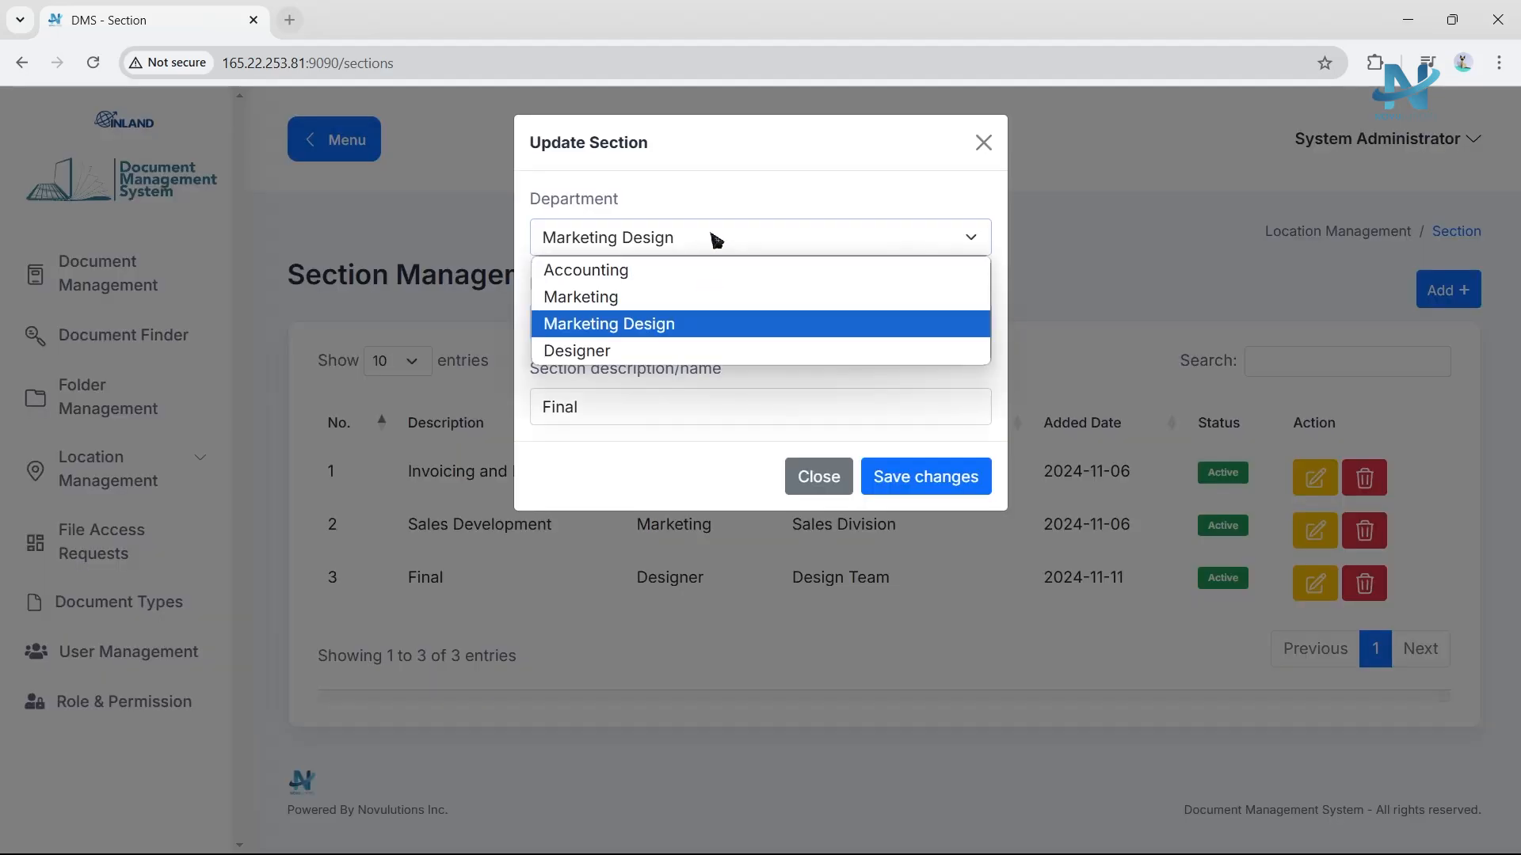
pyautogui.click(661, 350)
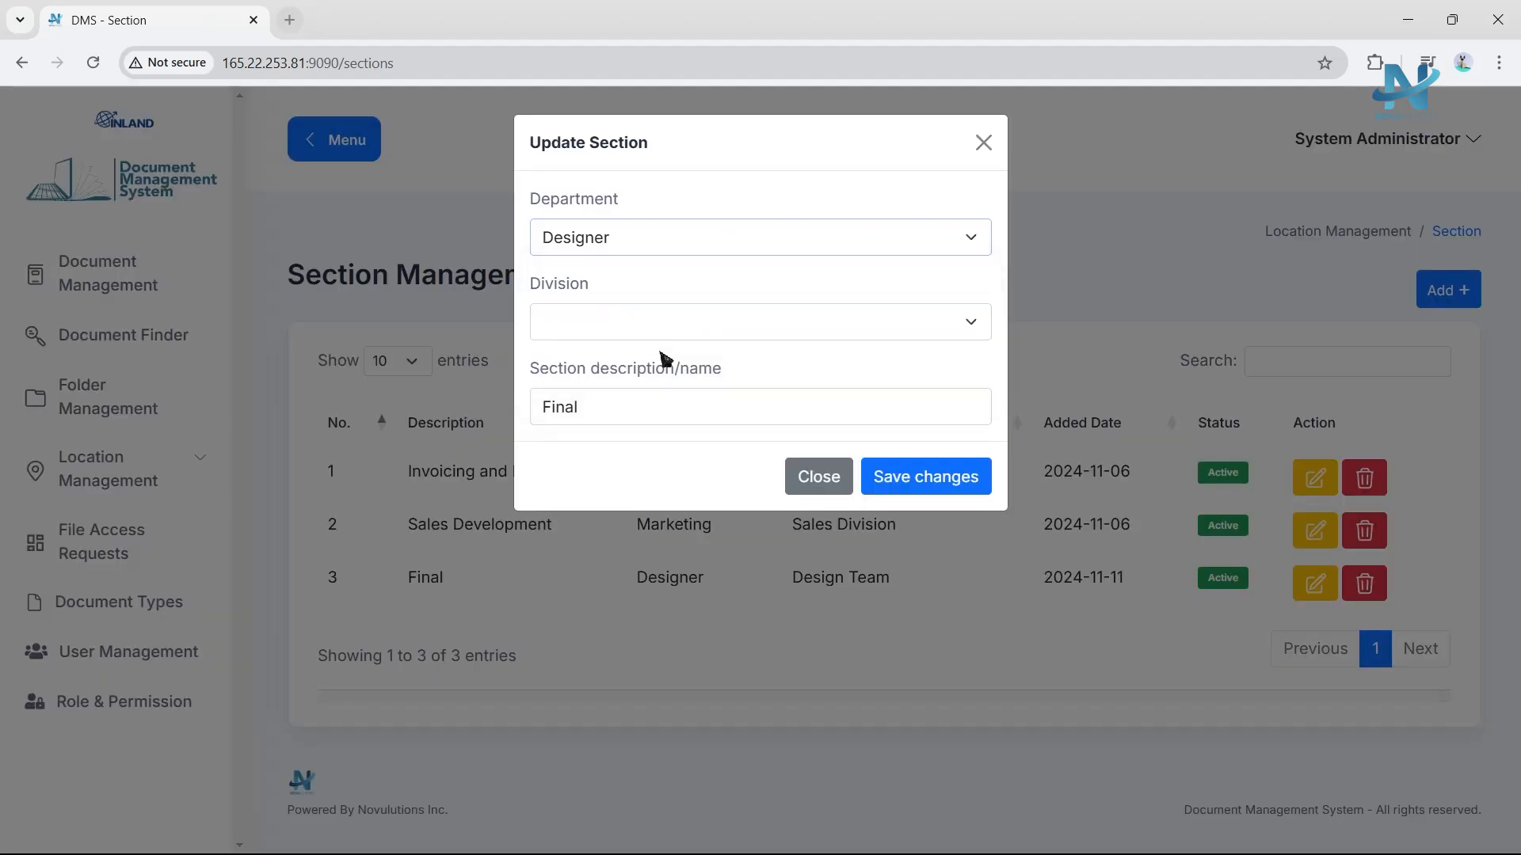
pyautogui.click(911, 474)
pyautogui.click(759, 590)
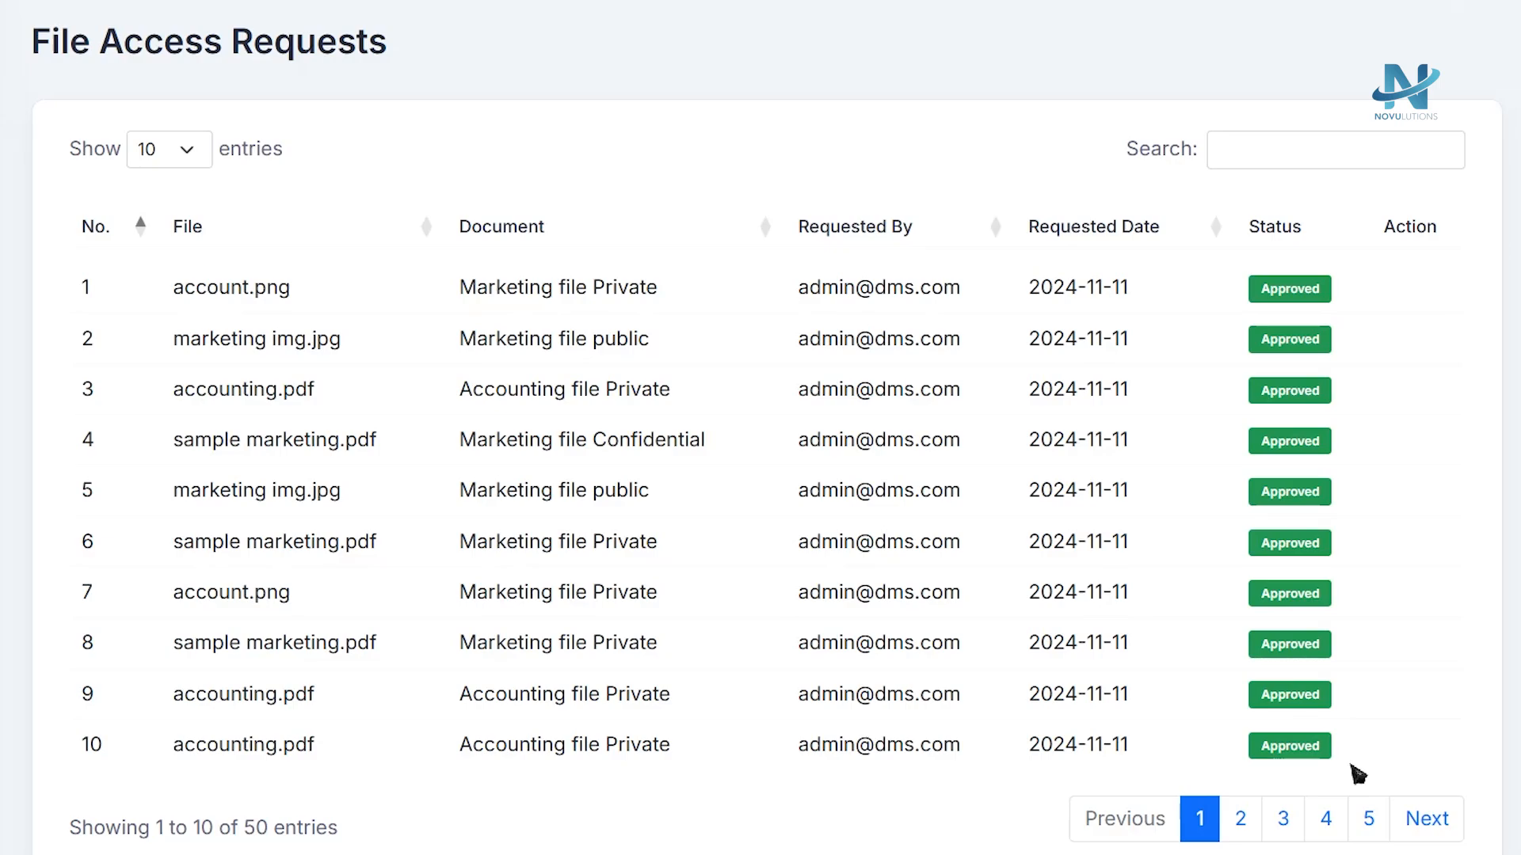
# Page through the file access requests list to review all entries.
pyautogui.click(1256, 799)
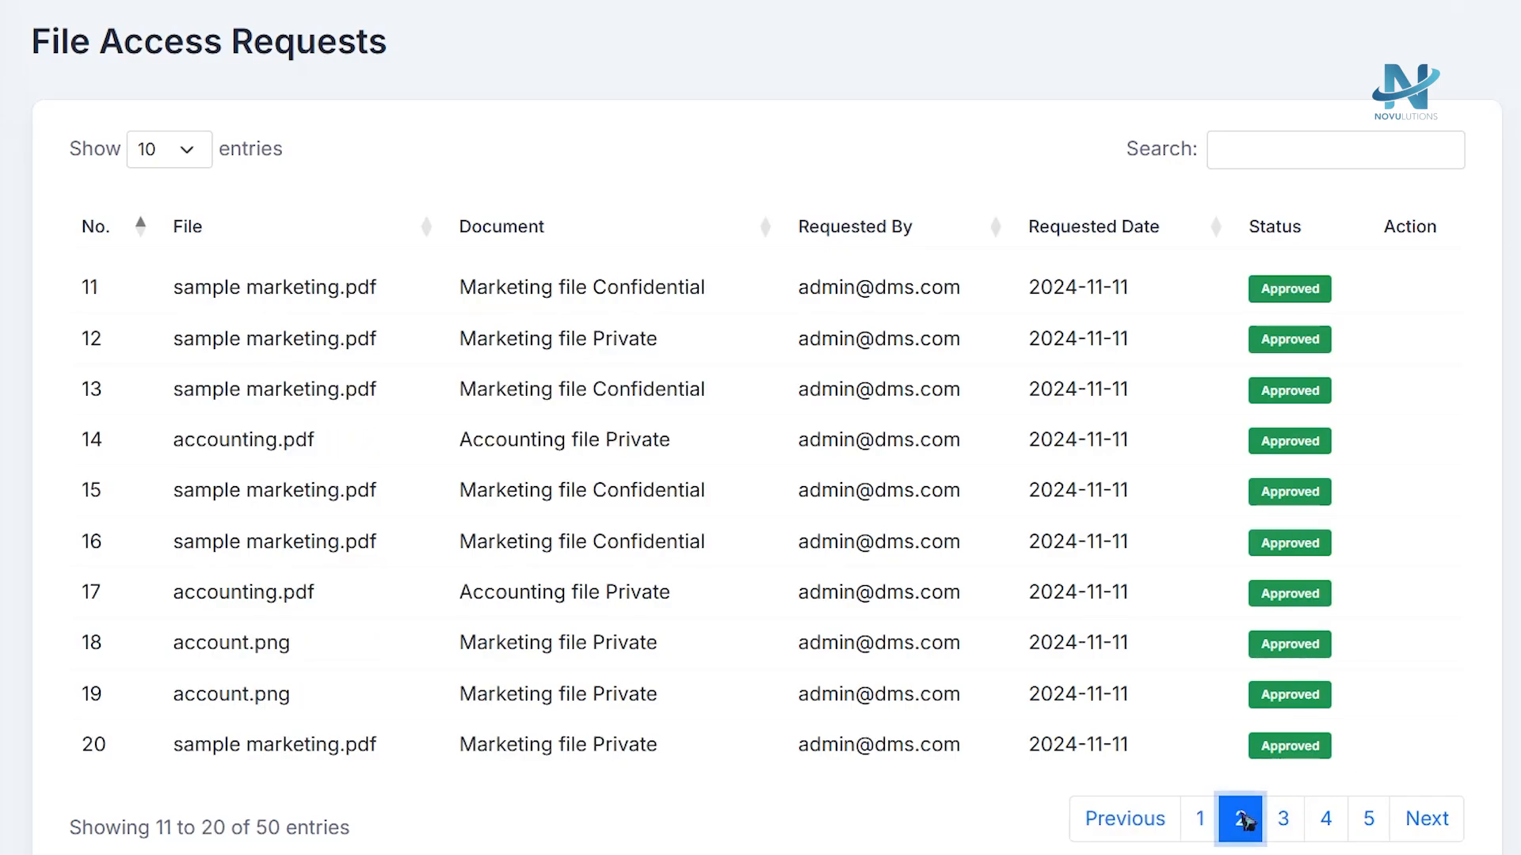
pyautogui.click(1283, 818)
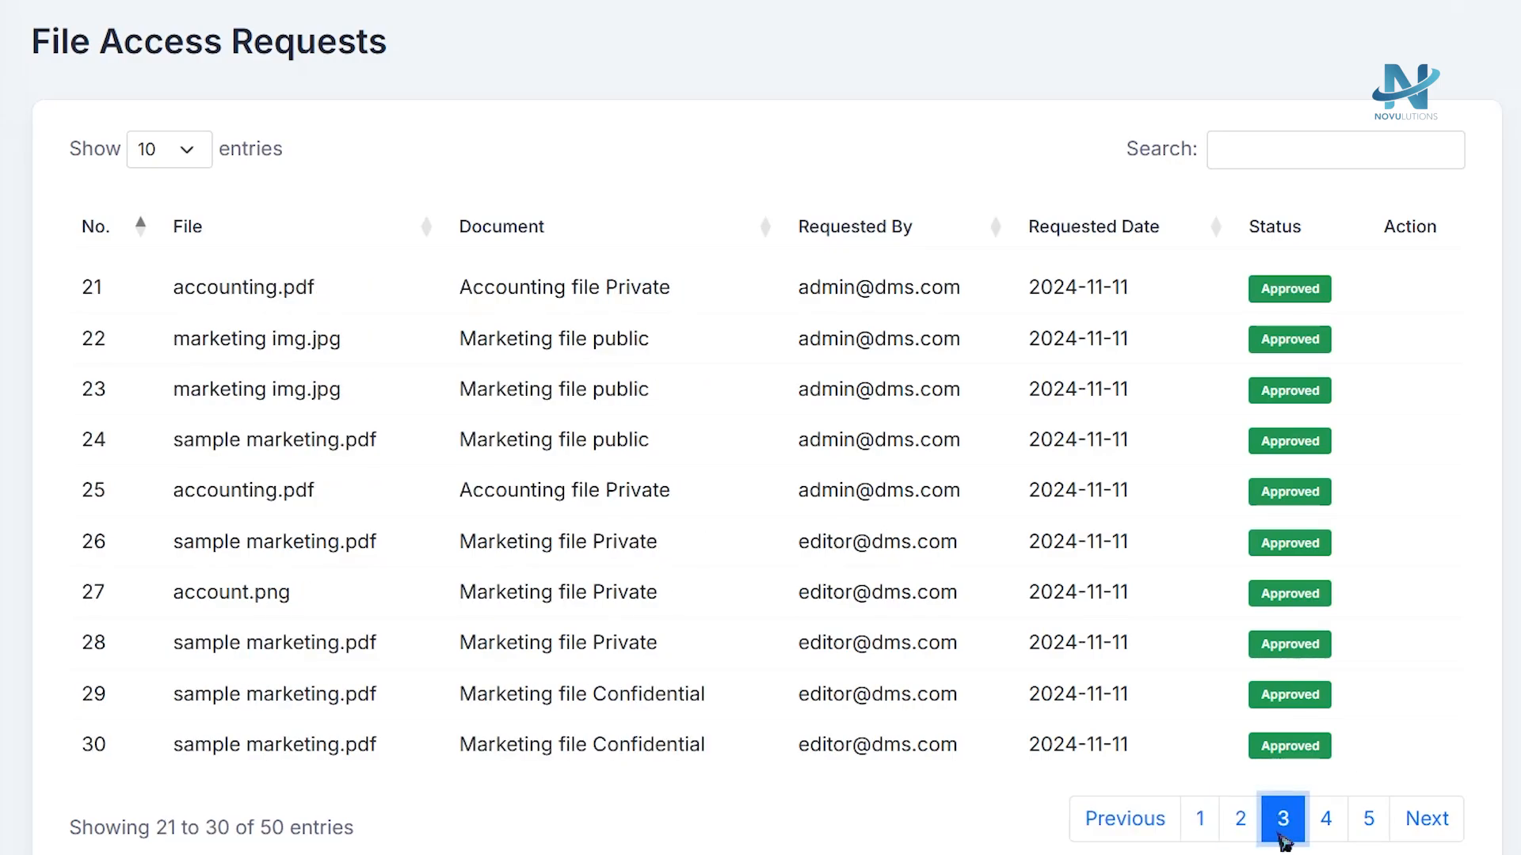
pyautogui.click(1324, 828)
pyautogui.click(1380, 828)
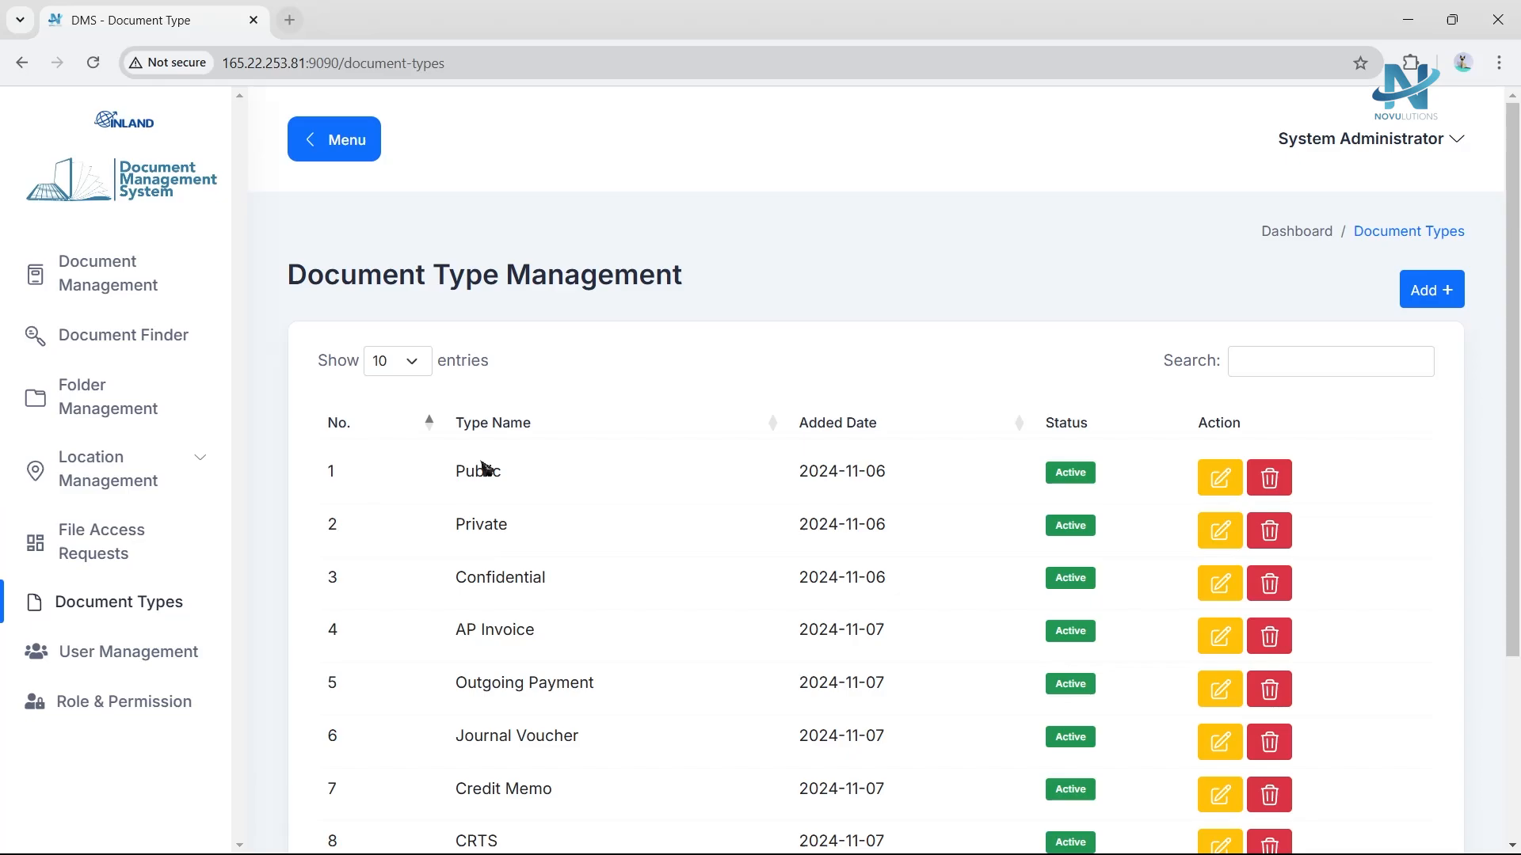
pyautogui.scroll(-1, 526, 448)
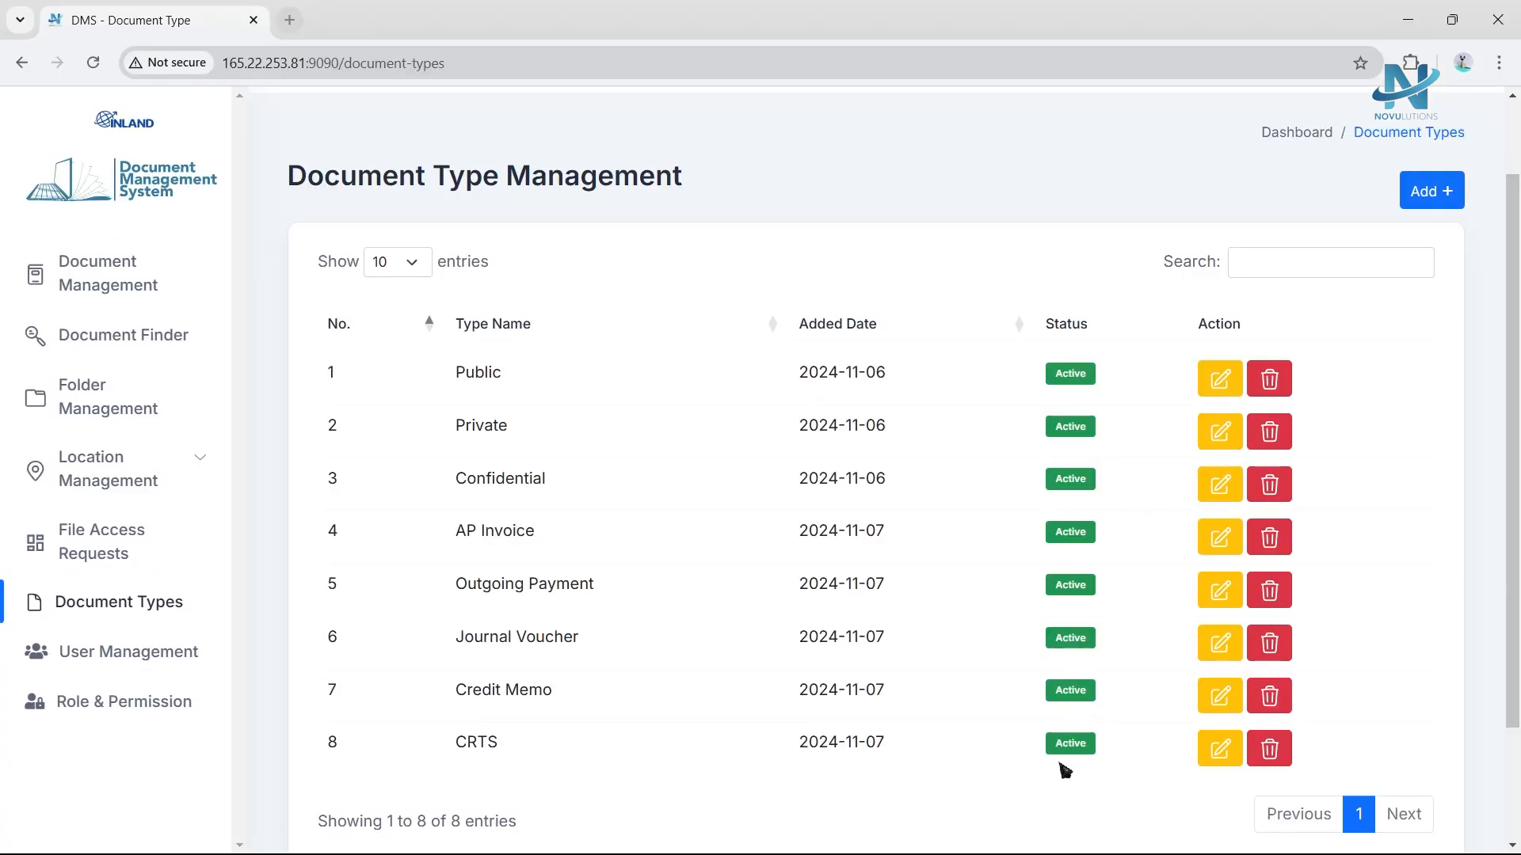
pyautogui.click(1460, 196)
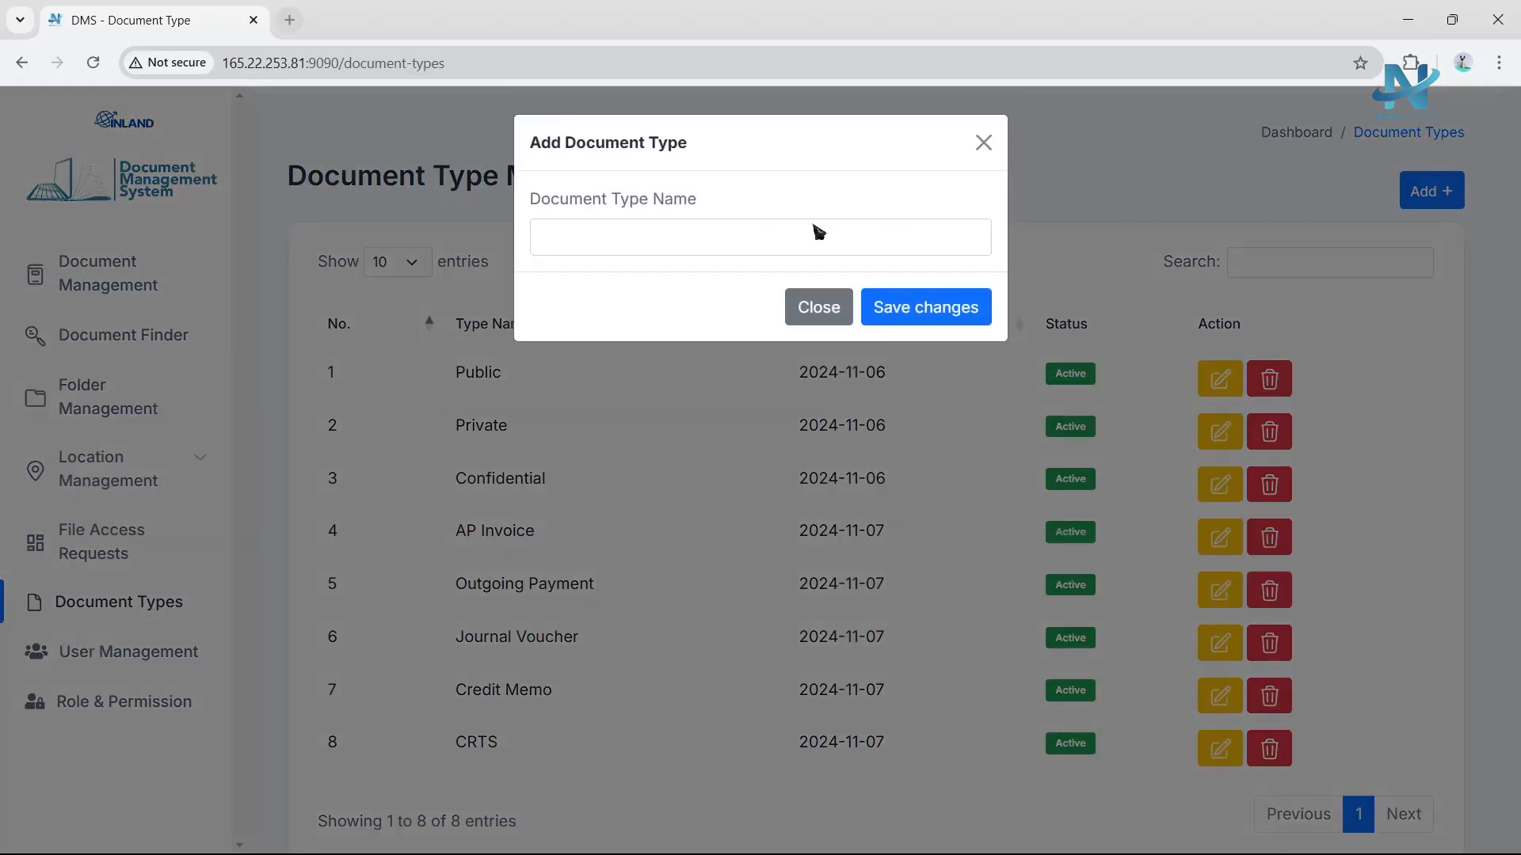
pyautogui.click(818, 307)
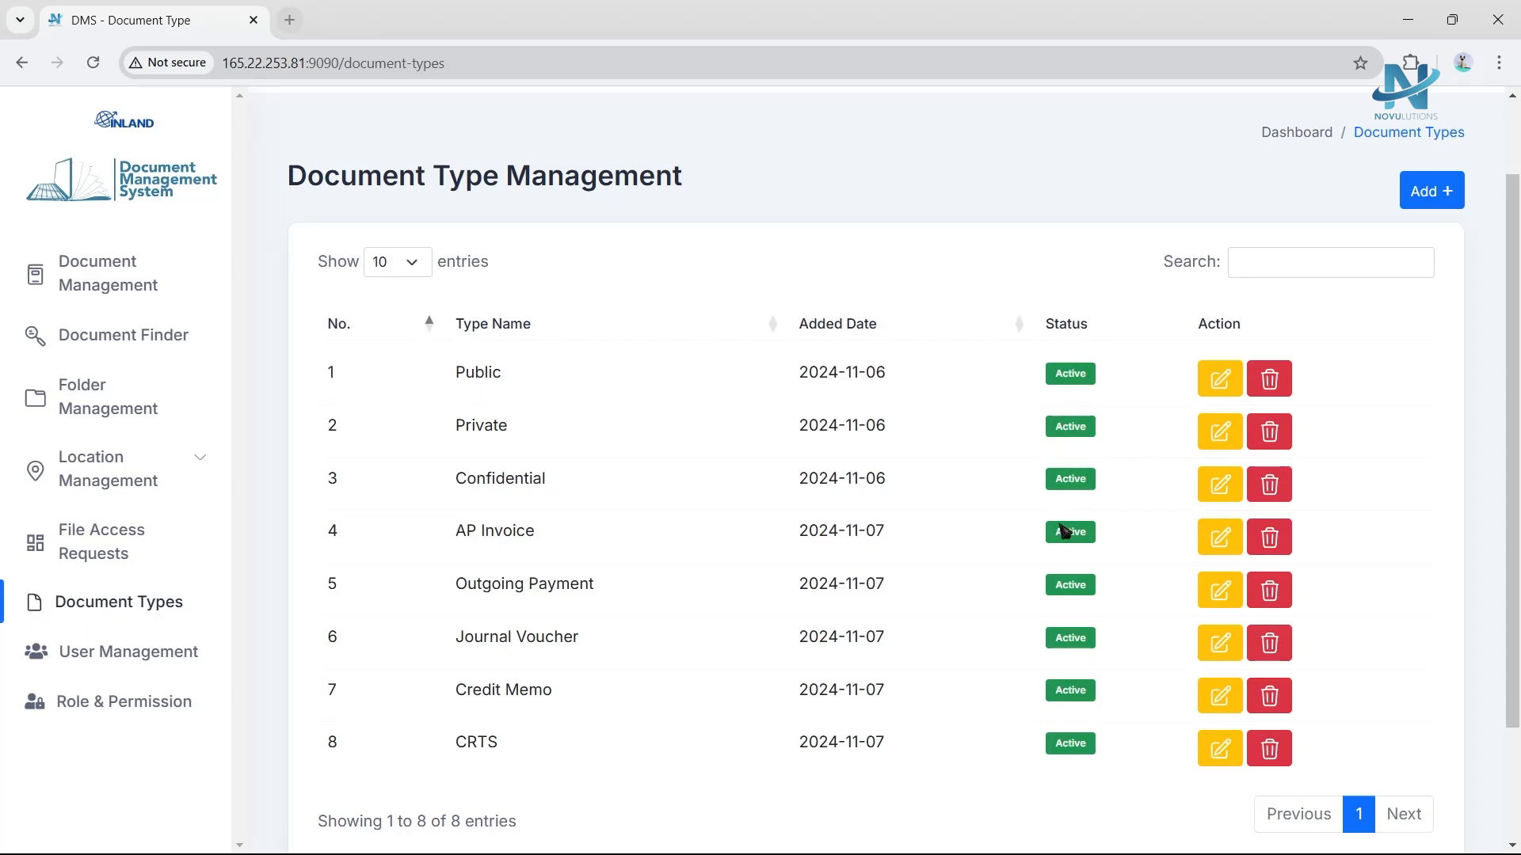
# Delete the Public document type.
pyautogui.tripleClick(1057, 764)
pyautogui.click(1073, 777)
pyautogui.click(1288, 385)
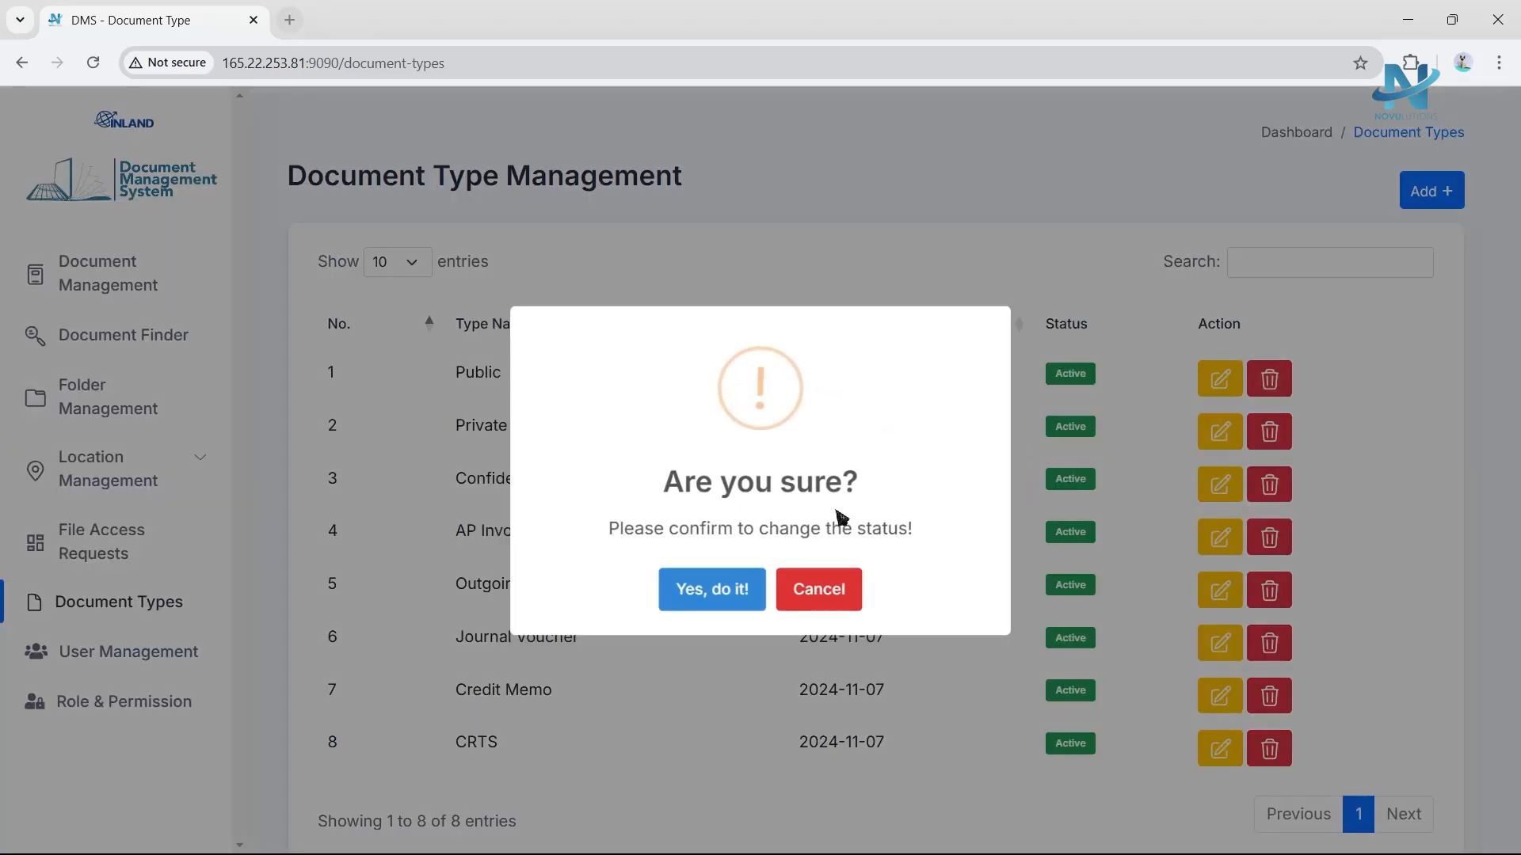
pyautogui.click(730, 598)
pyautogui.click(750, 602)
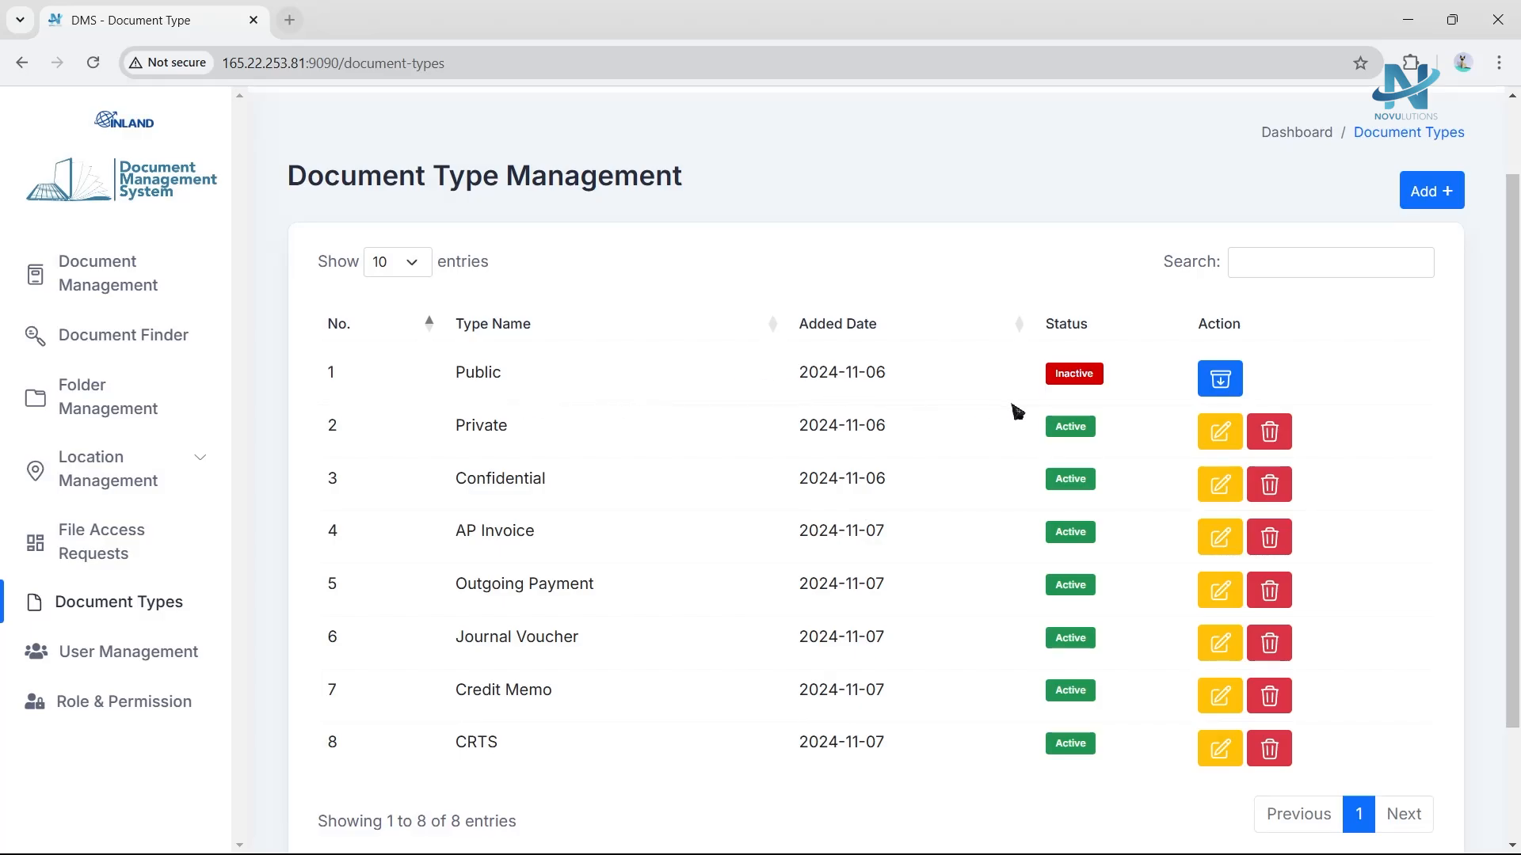
# Restore the deleted Public document type.
pyautogui.click(1224, 382)
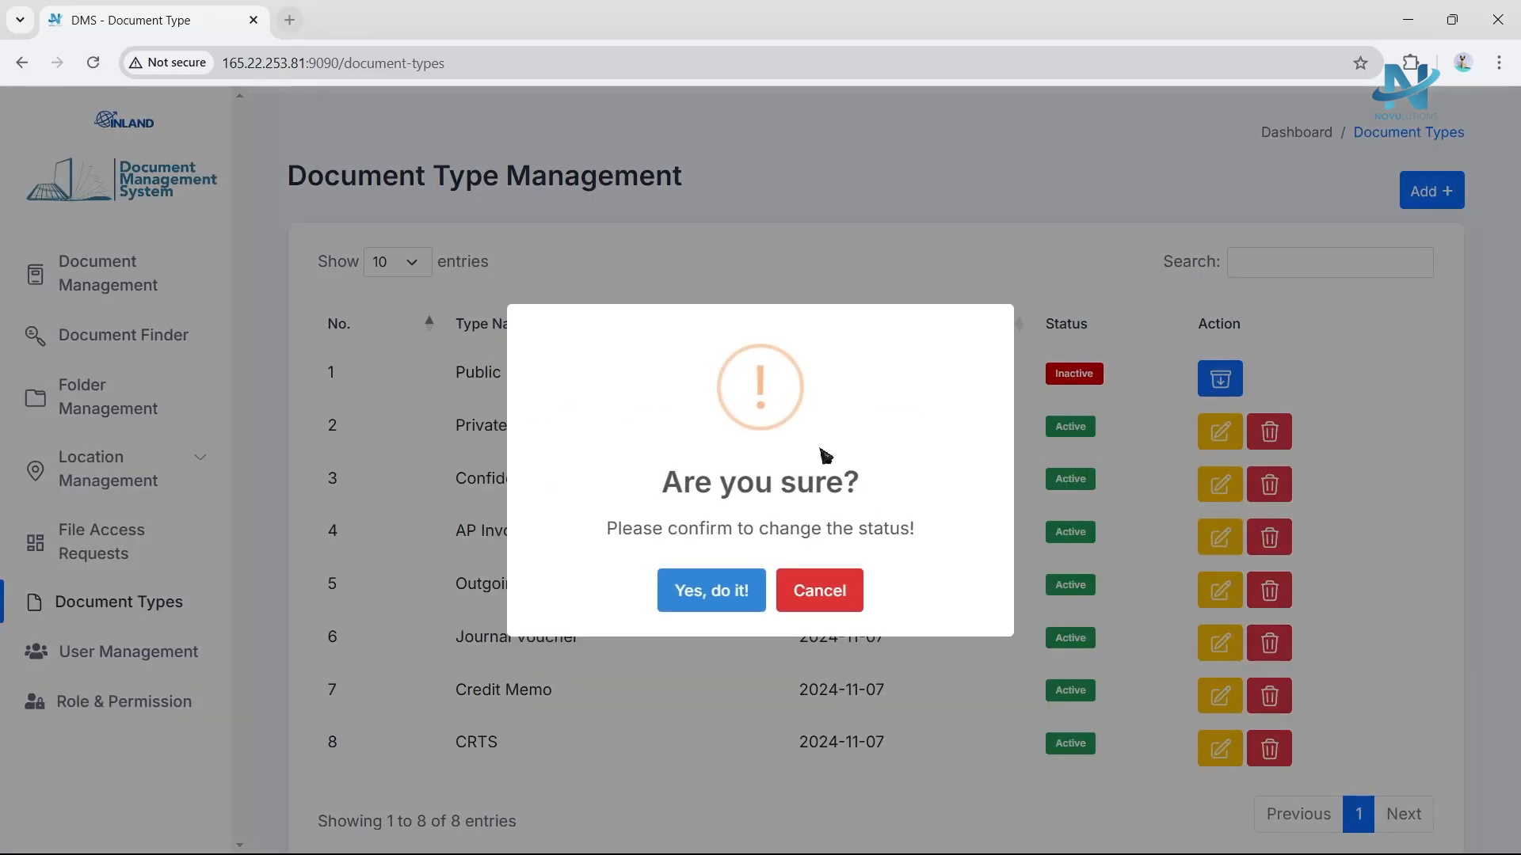
pyautogui.click(712, 594)
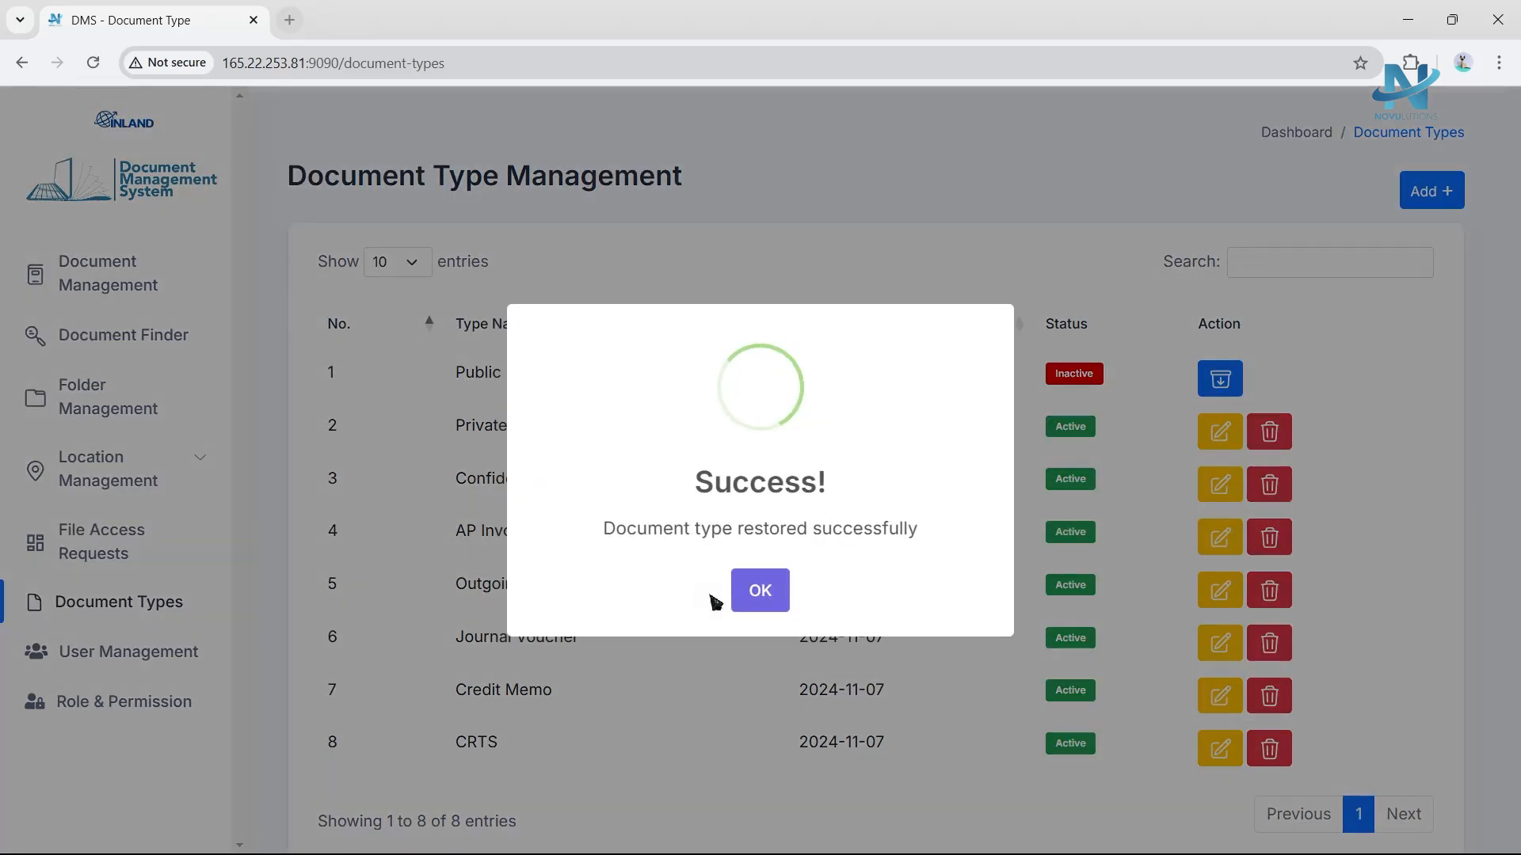
pyautogui.click(765, 598)
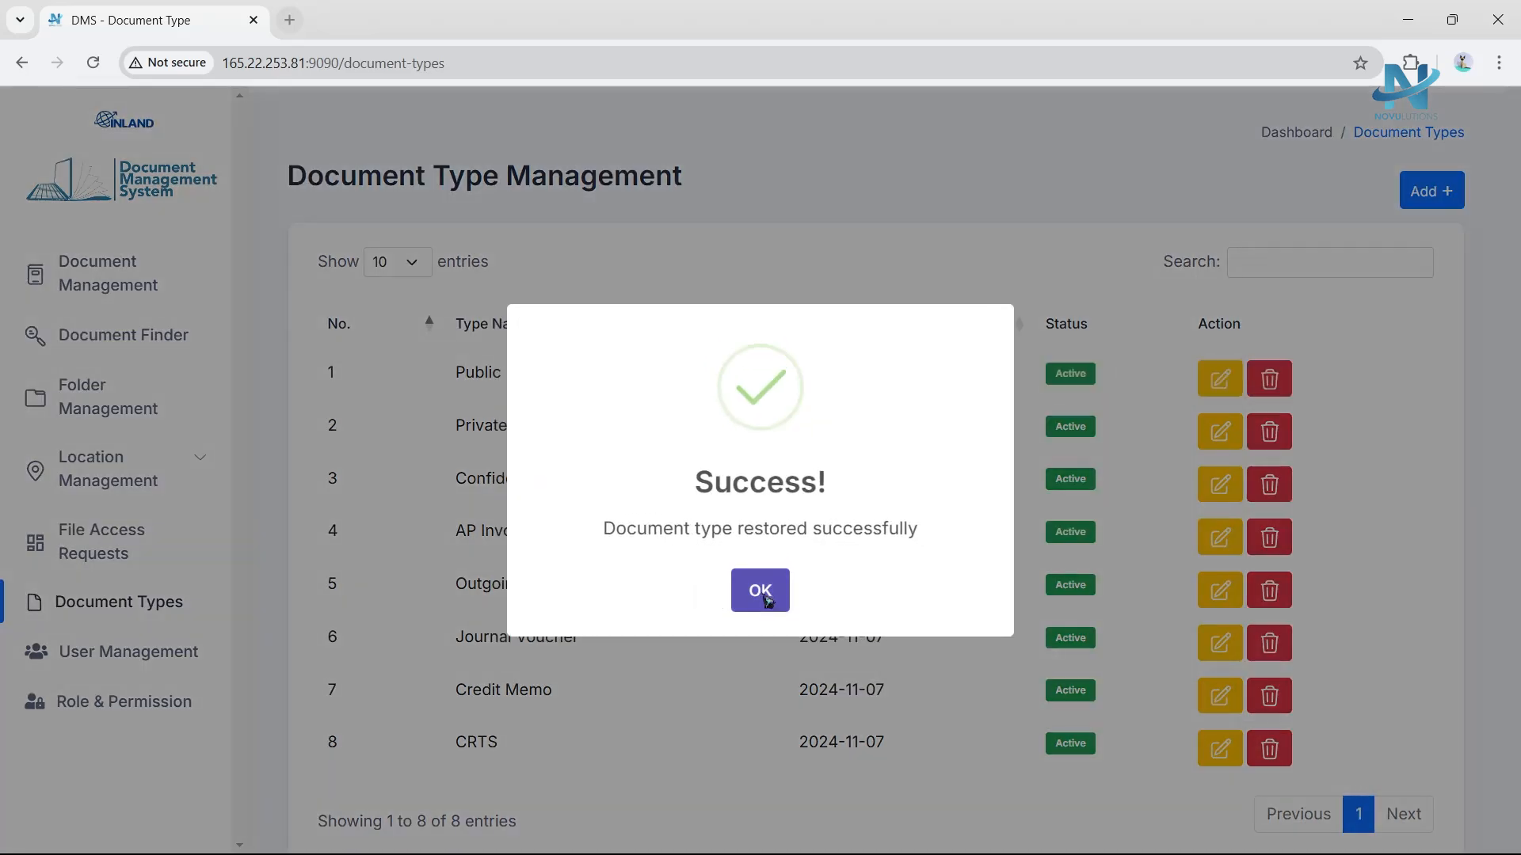
# Delete the Private document type.
pyautogui.click(1271, 431)
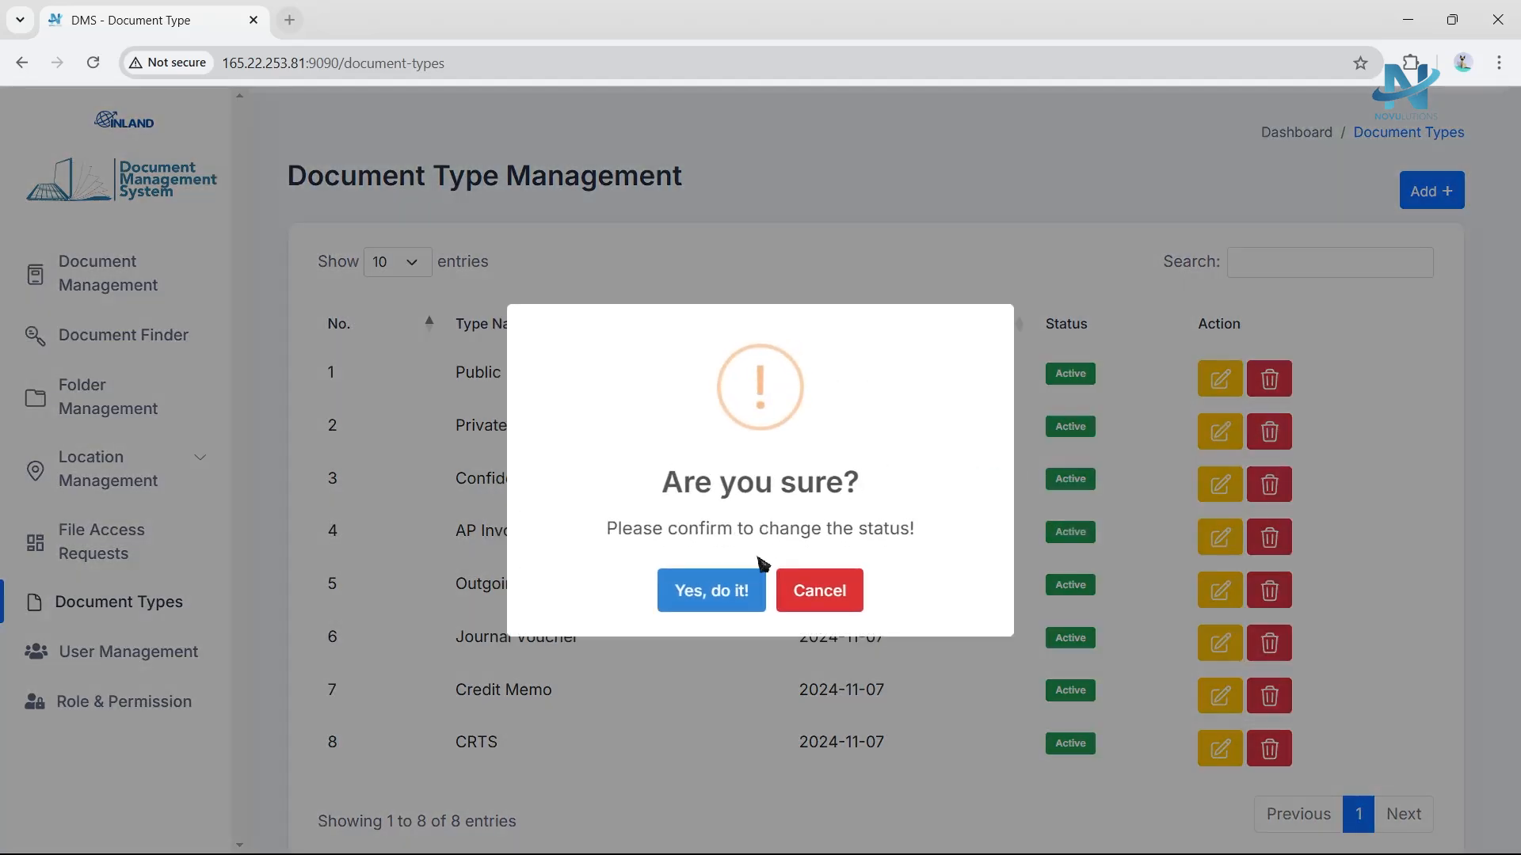
pyautogui.click(712, 593)
pyautogui.click(784, 588)
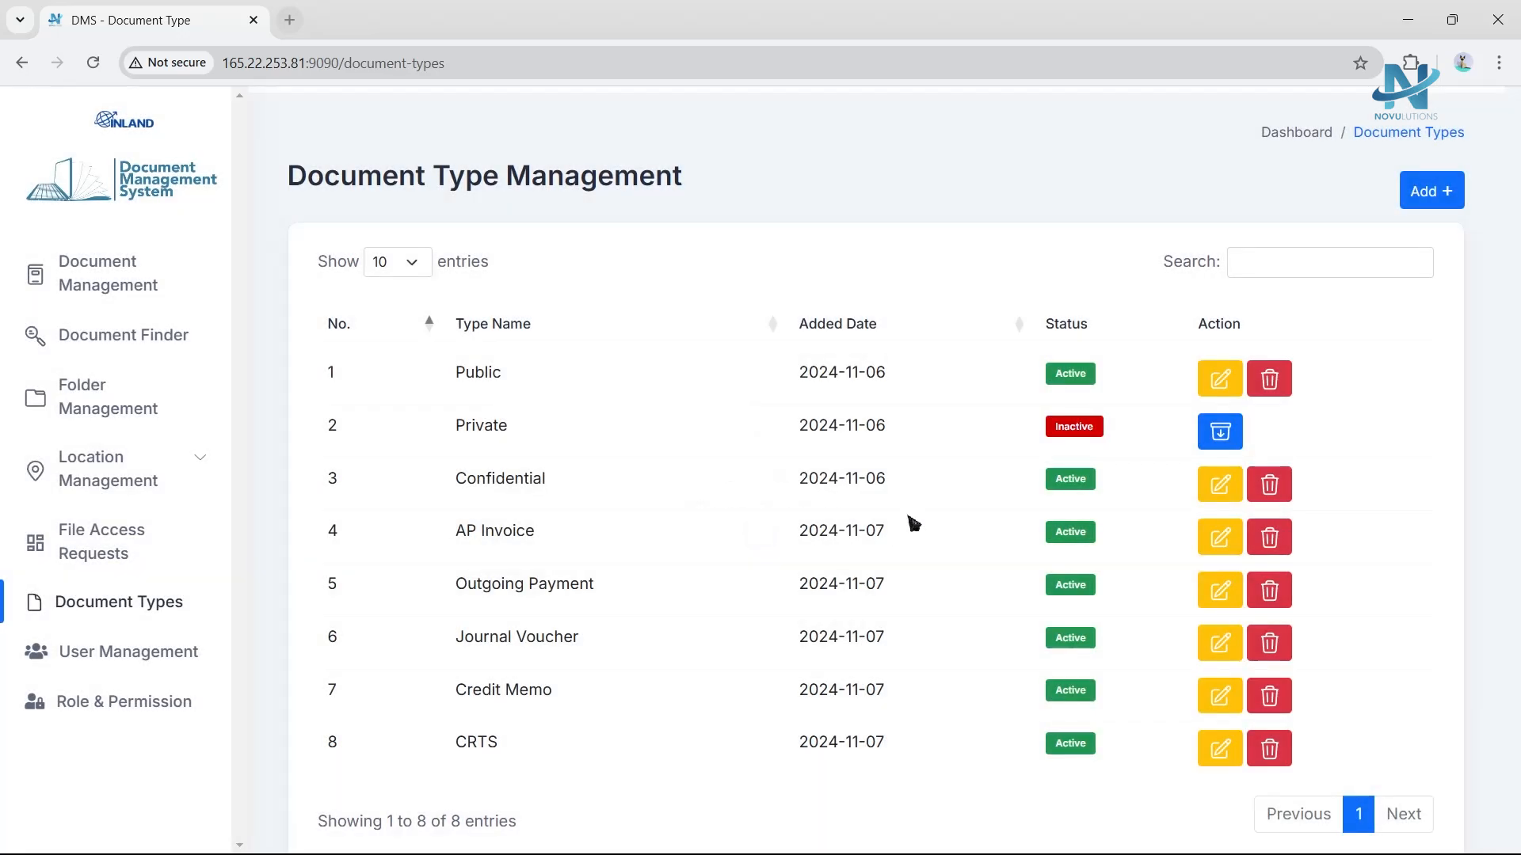
# Open the Admin role's permission assignments and scroll through all permission groups.
pyautogui.rightClick(1085, 442)
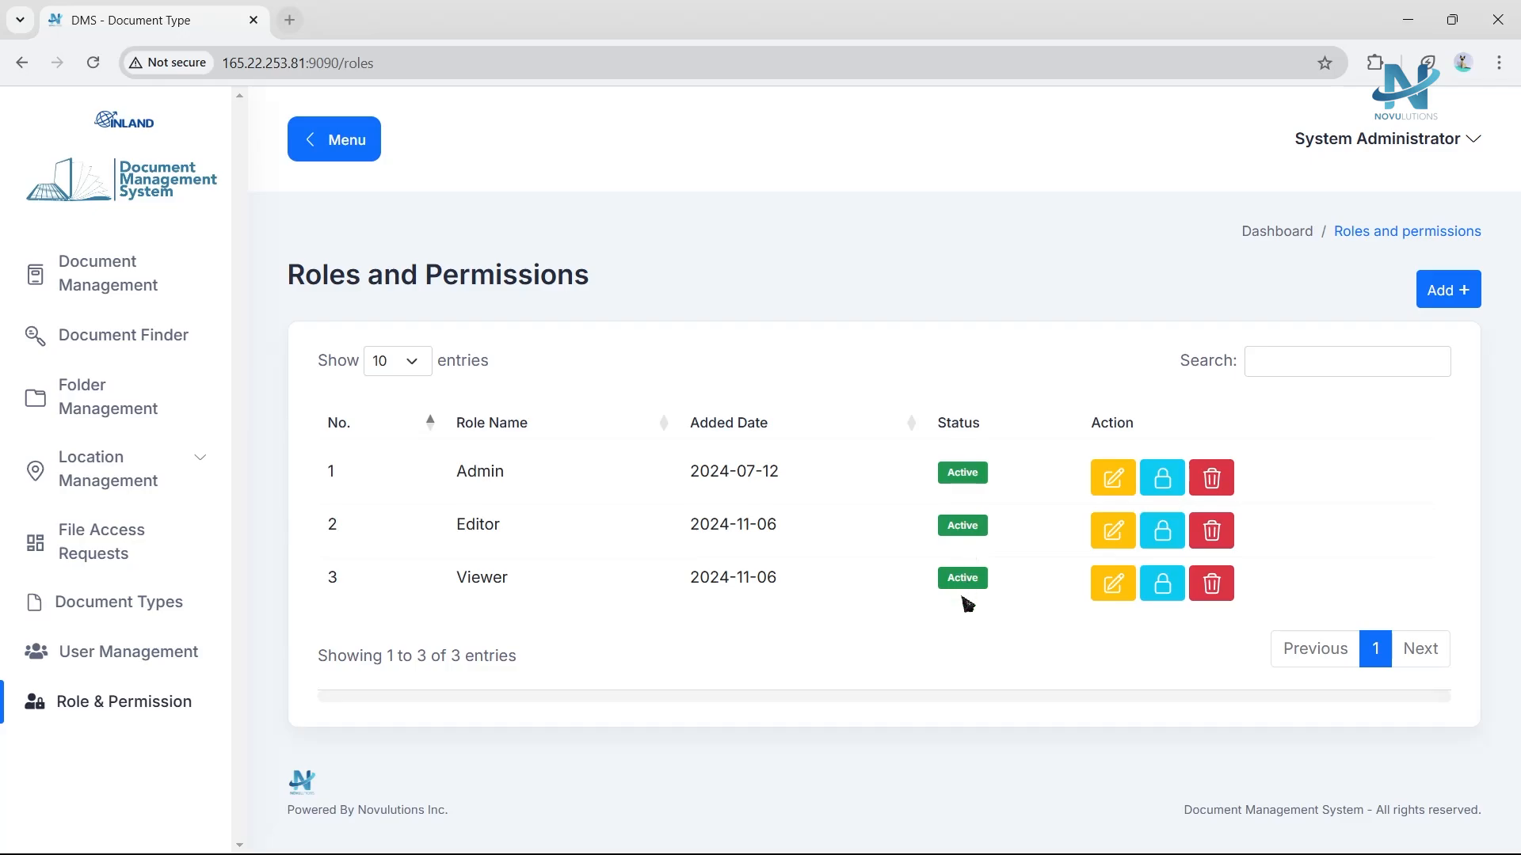
pyautogui.click(1164, 479)
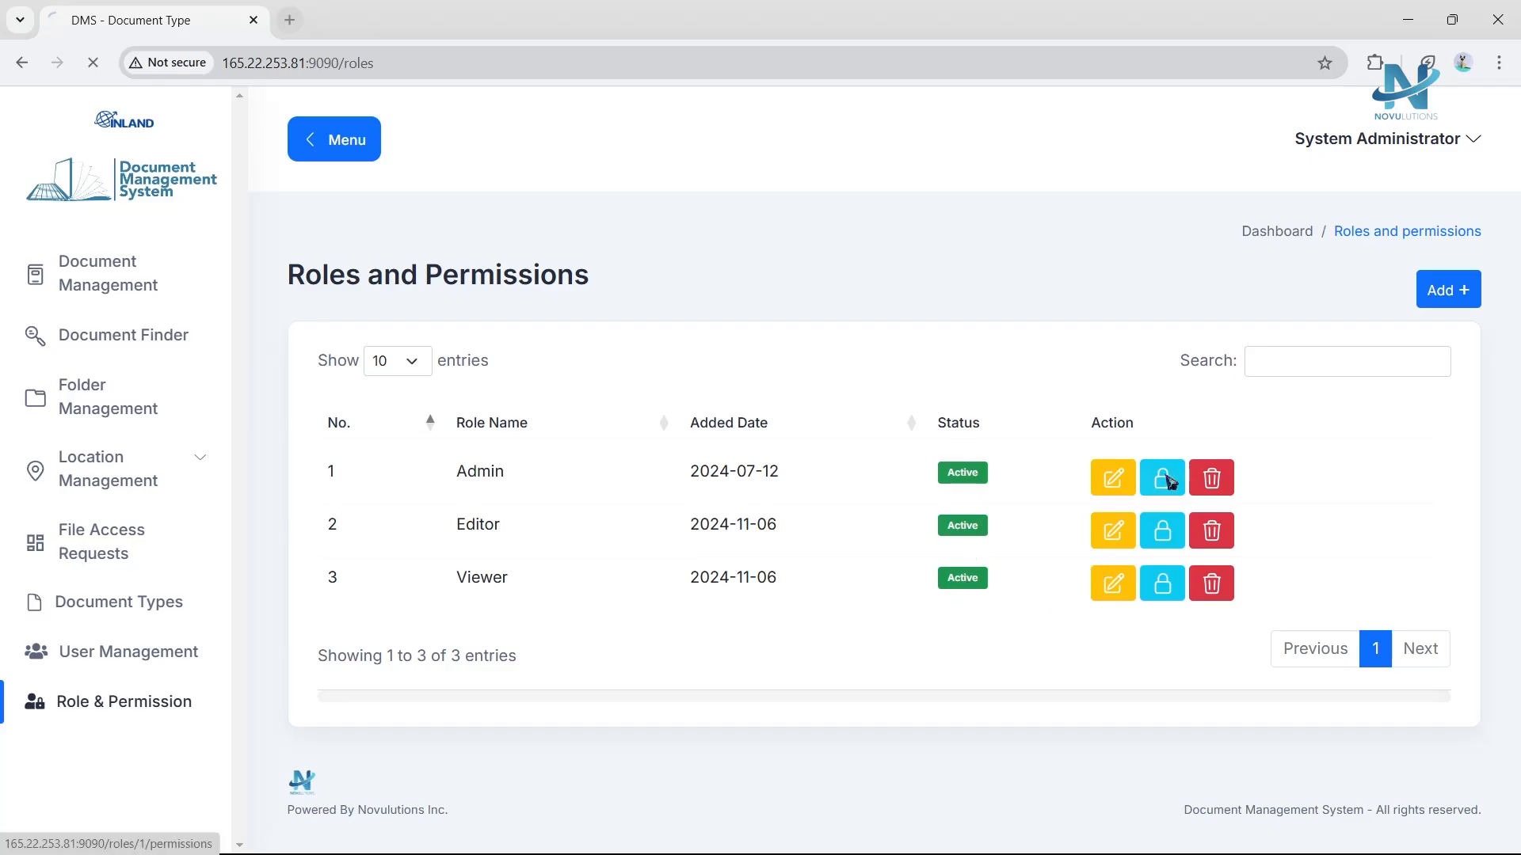
pyautogui.scroll(-2, 1156, 499)
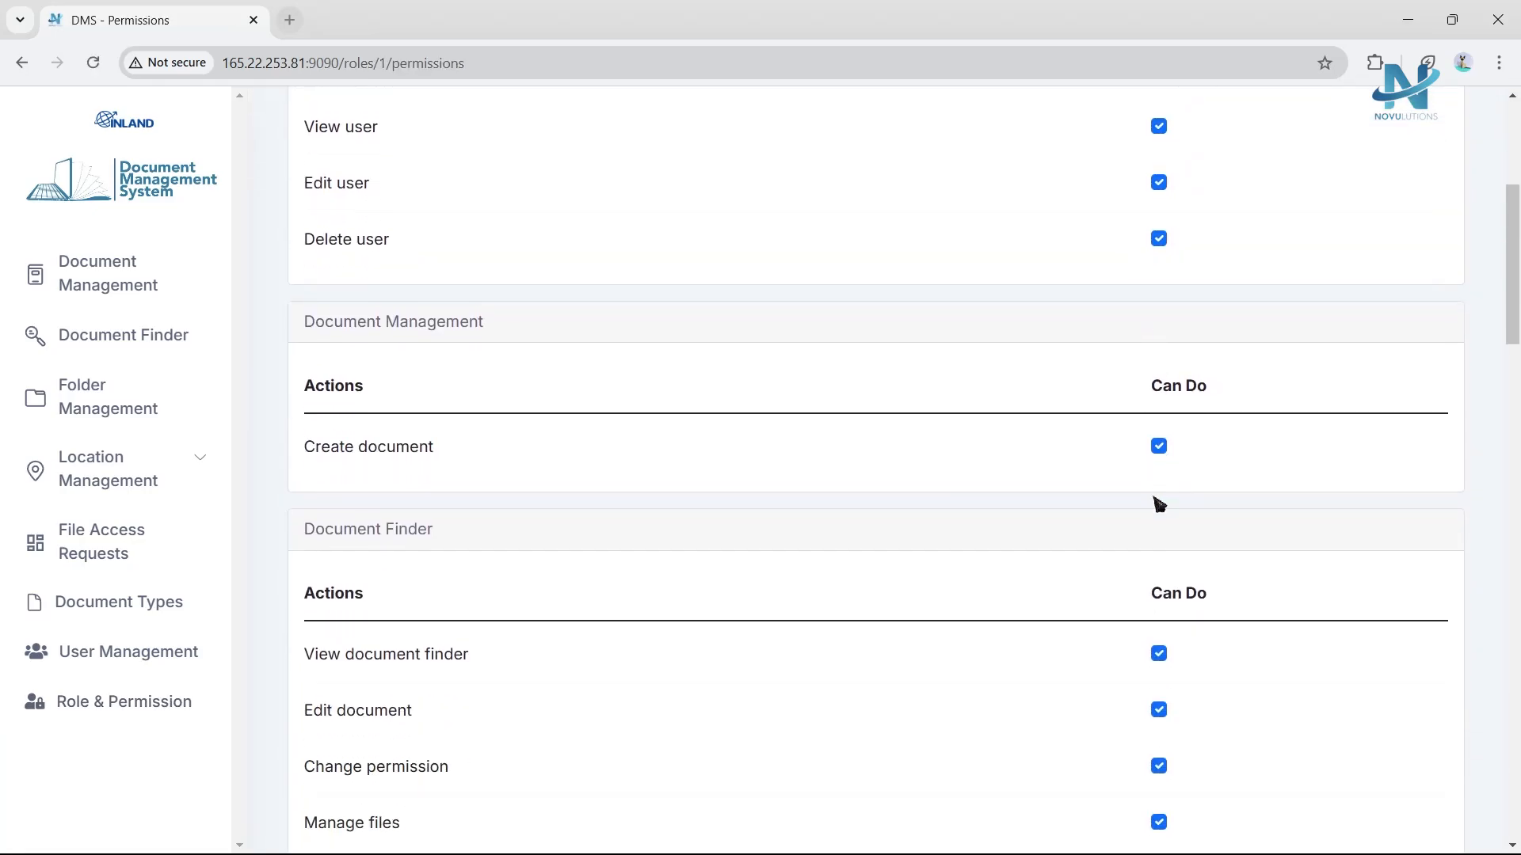
pyautogui.scroll(5, 1159, 511)
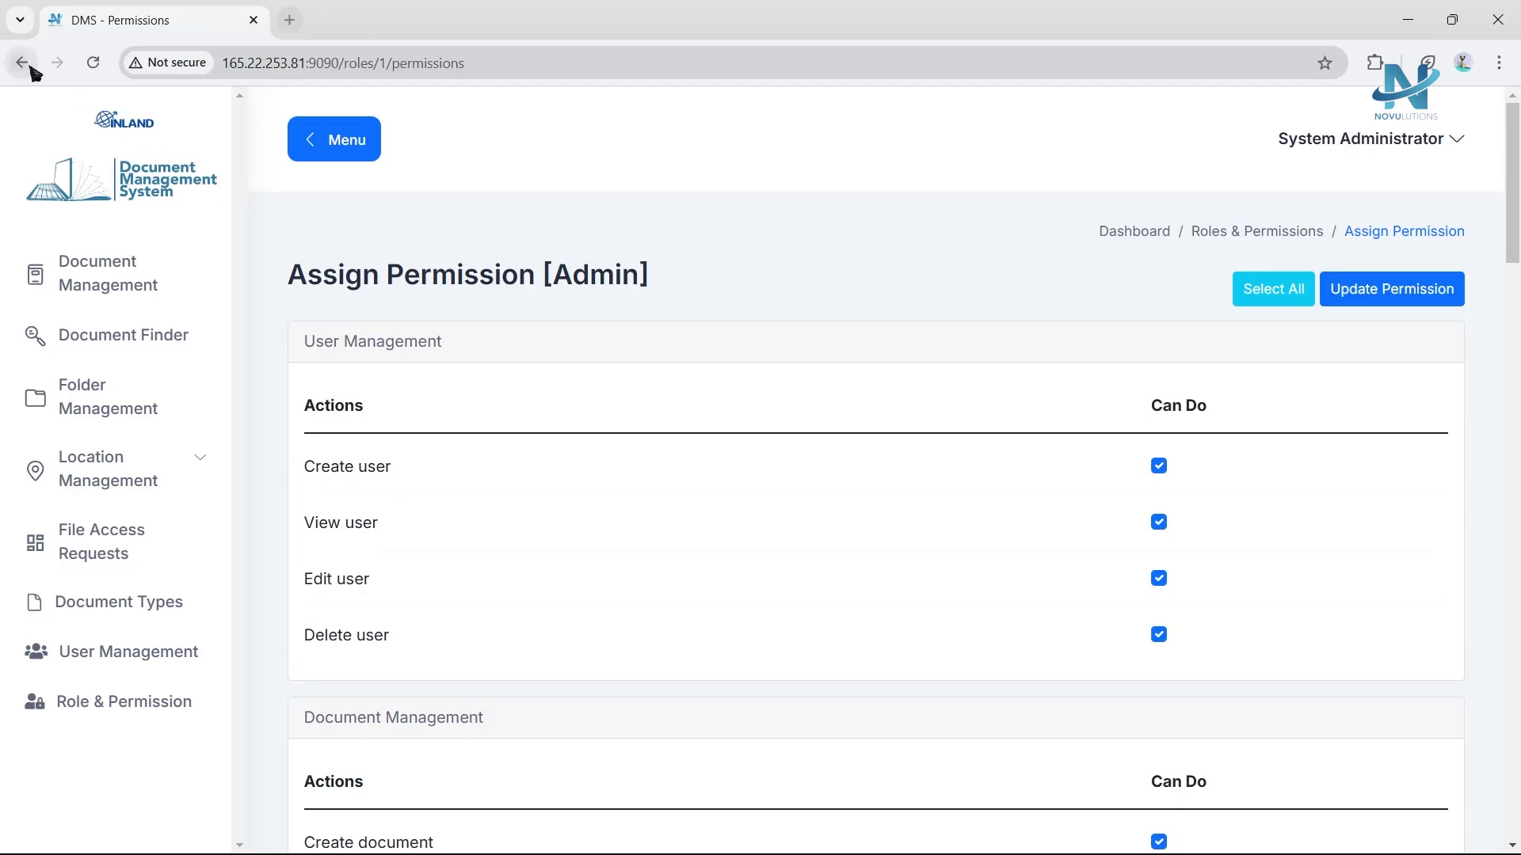
pyautogui.click(31, 68)
pyautogui.click(1113, 463)
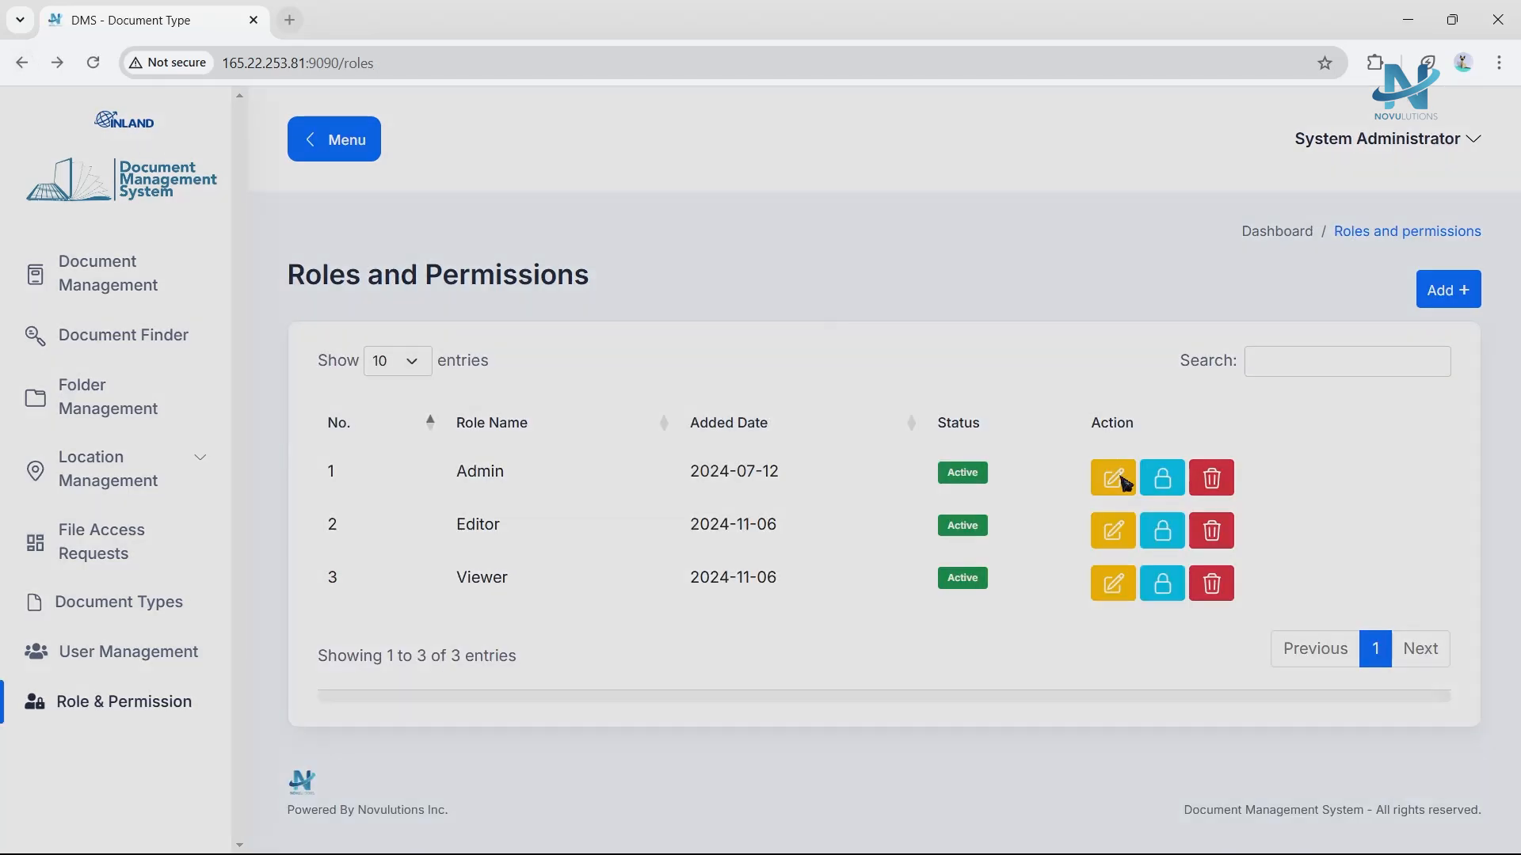
pyautogui.click(818, 308)
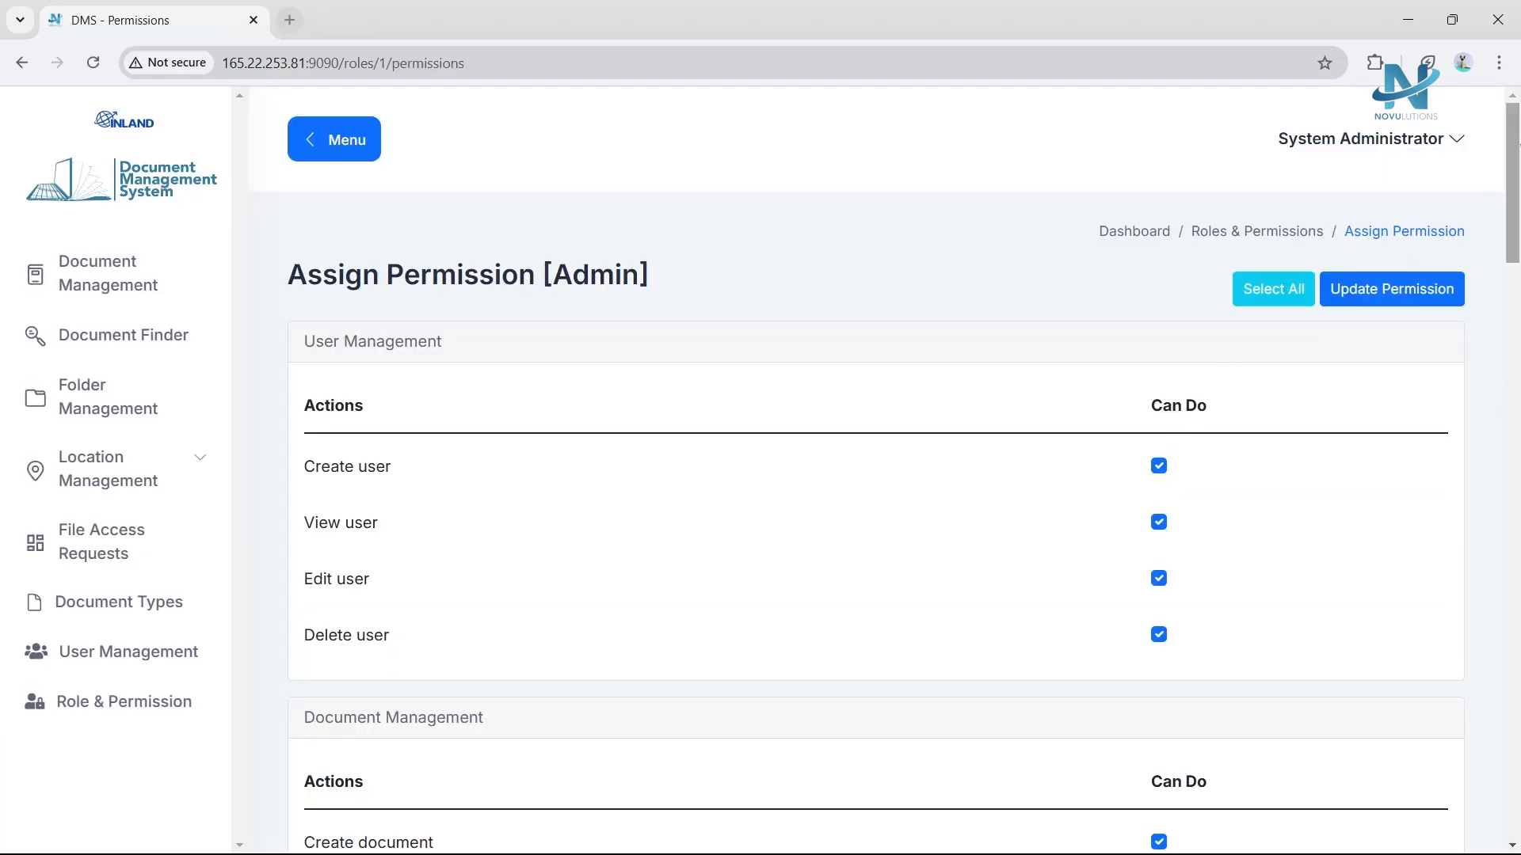
pyautogui.scroll(-2, 1181, 421)
pyautogui.scroll(-4, 876, 475)
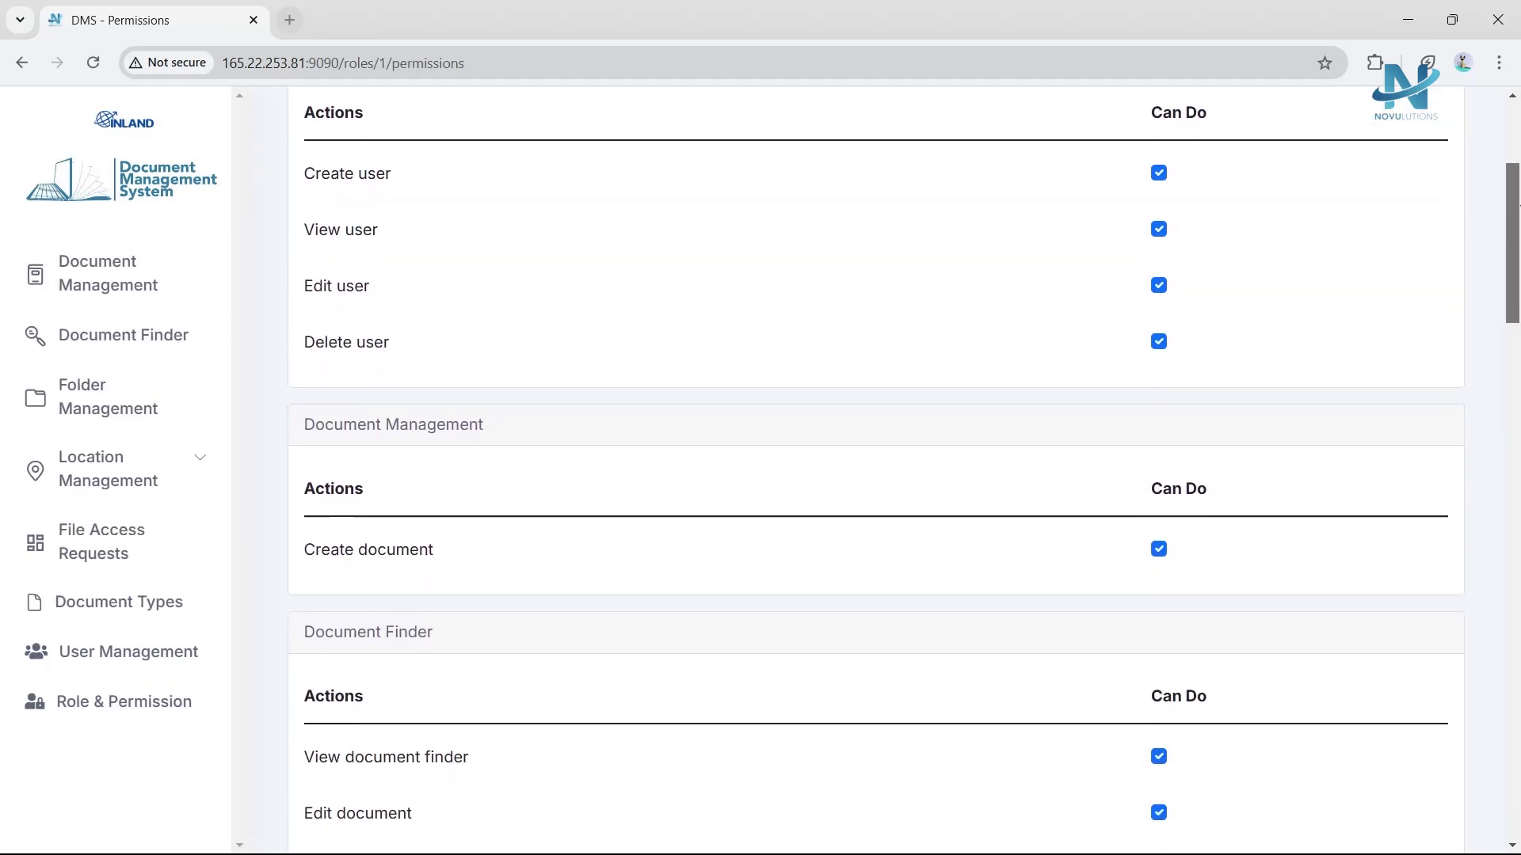
pyautogui.scroll(-7, 875, 476)
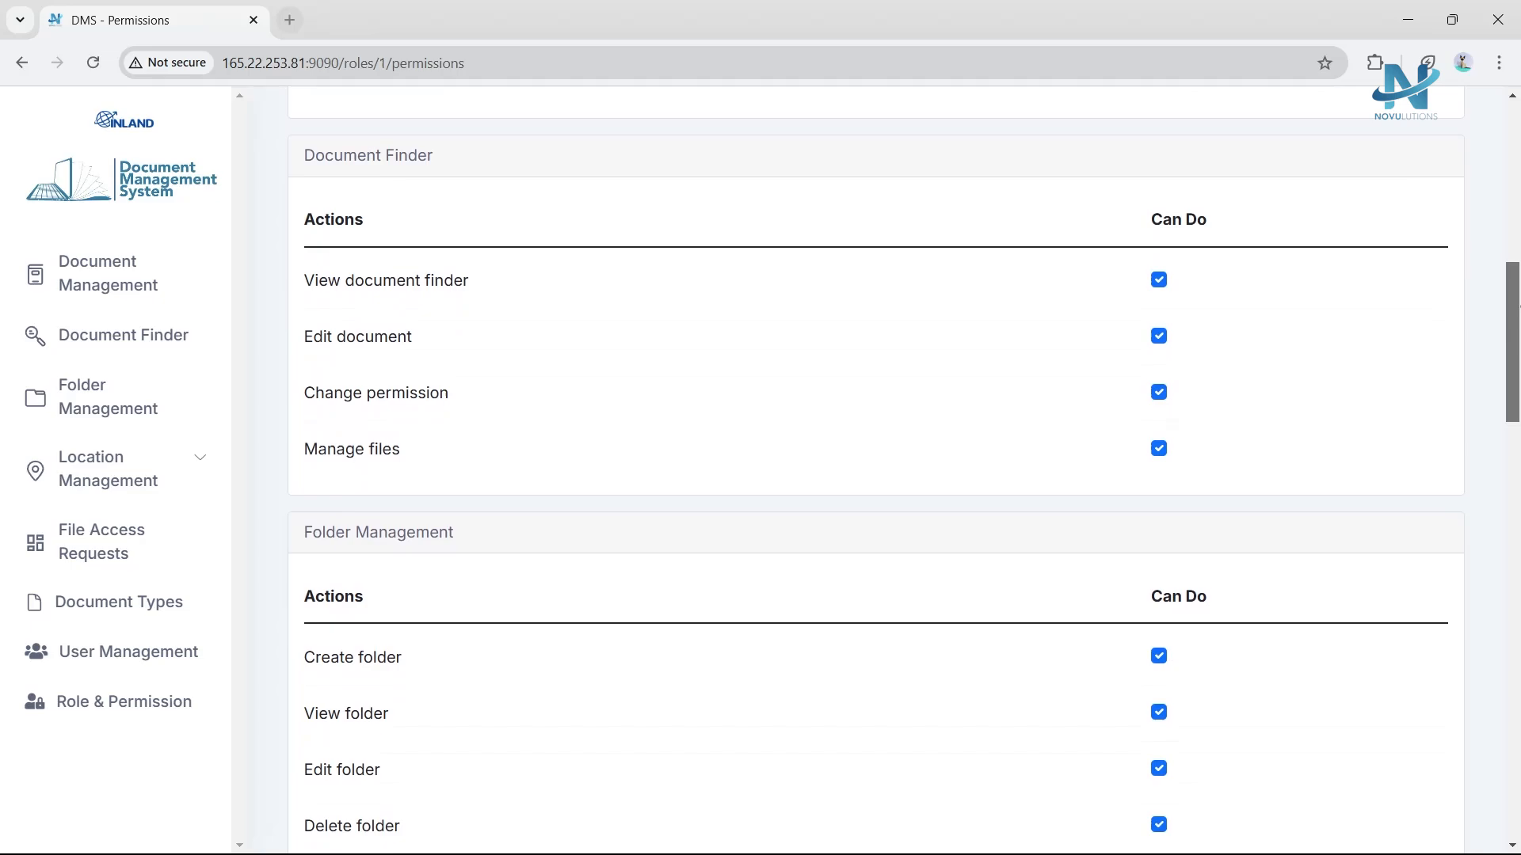
pyautogui.scroll(-16, 875, 475)
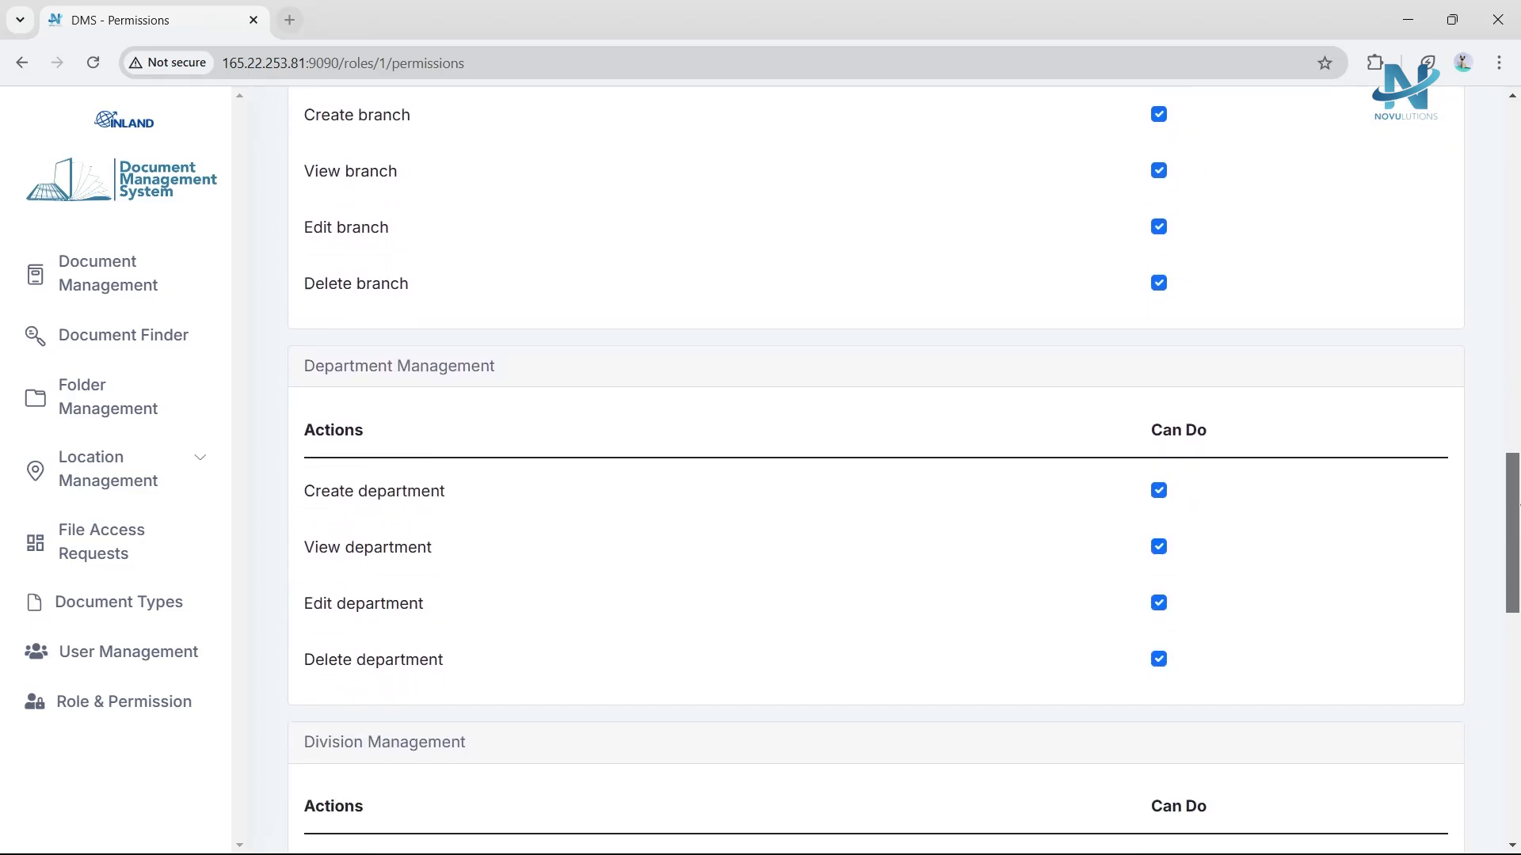
pyautogui.scroll(-5, 875, 509)
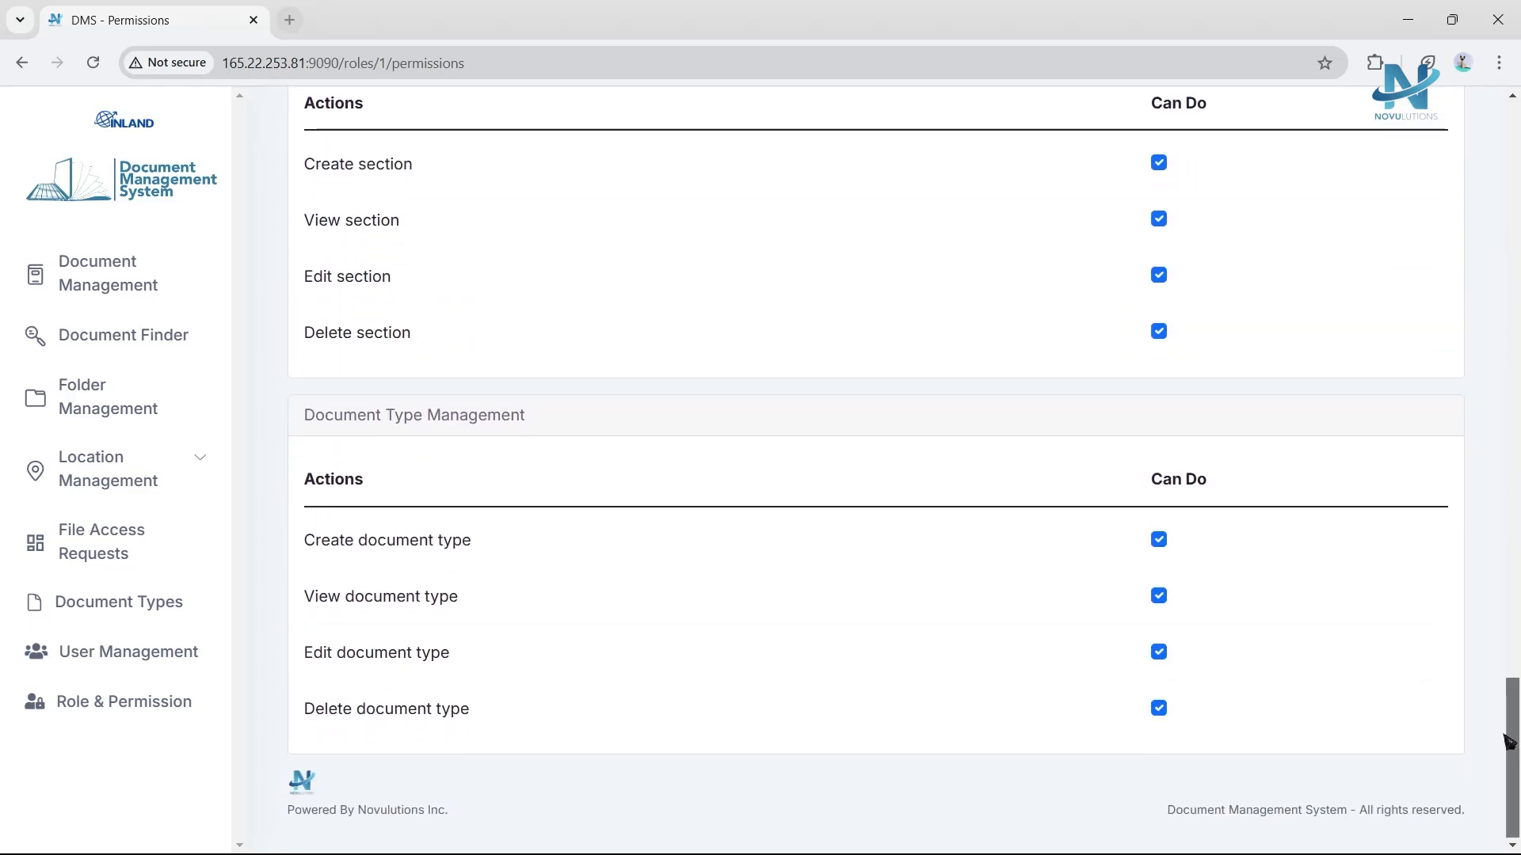
pyautogui.click(23, 71)
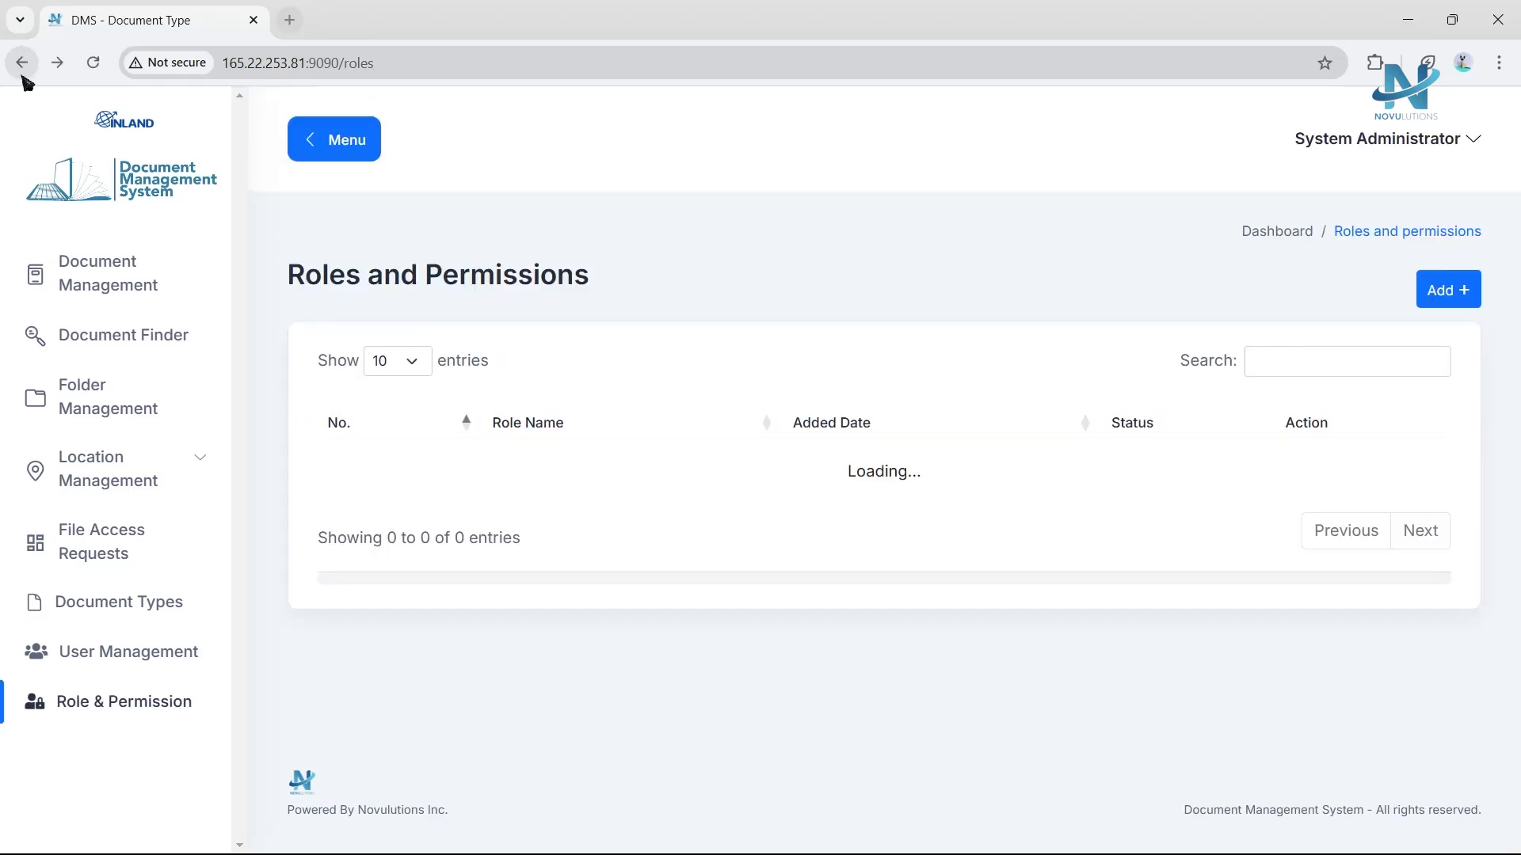
# Delete the Editor role.
pyautogui.click(1214, 486)
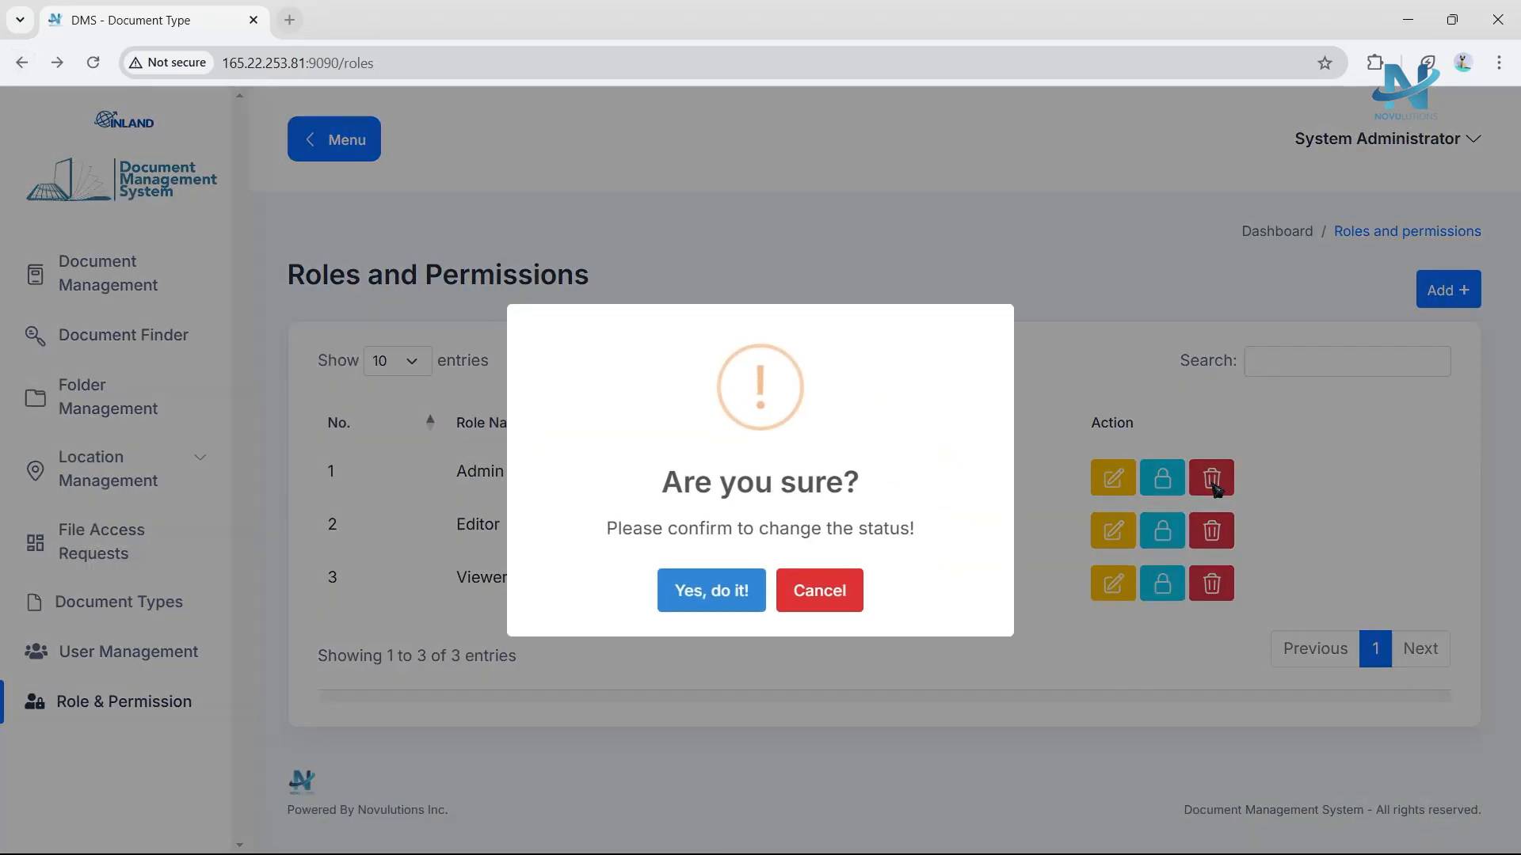
pyautogui.click(864, 604)
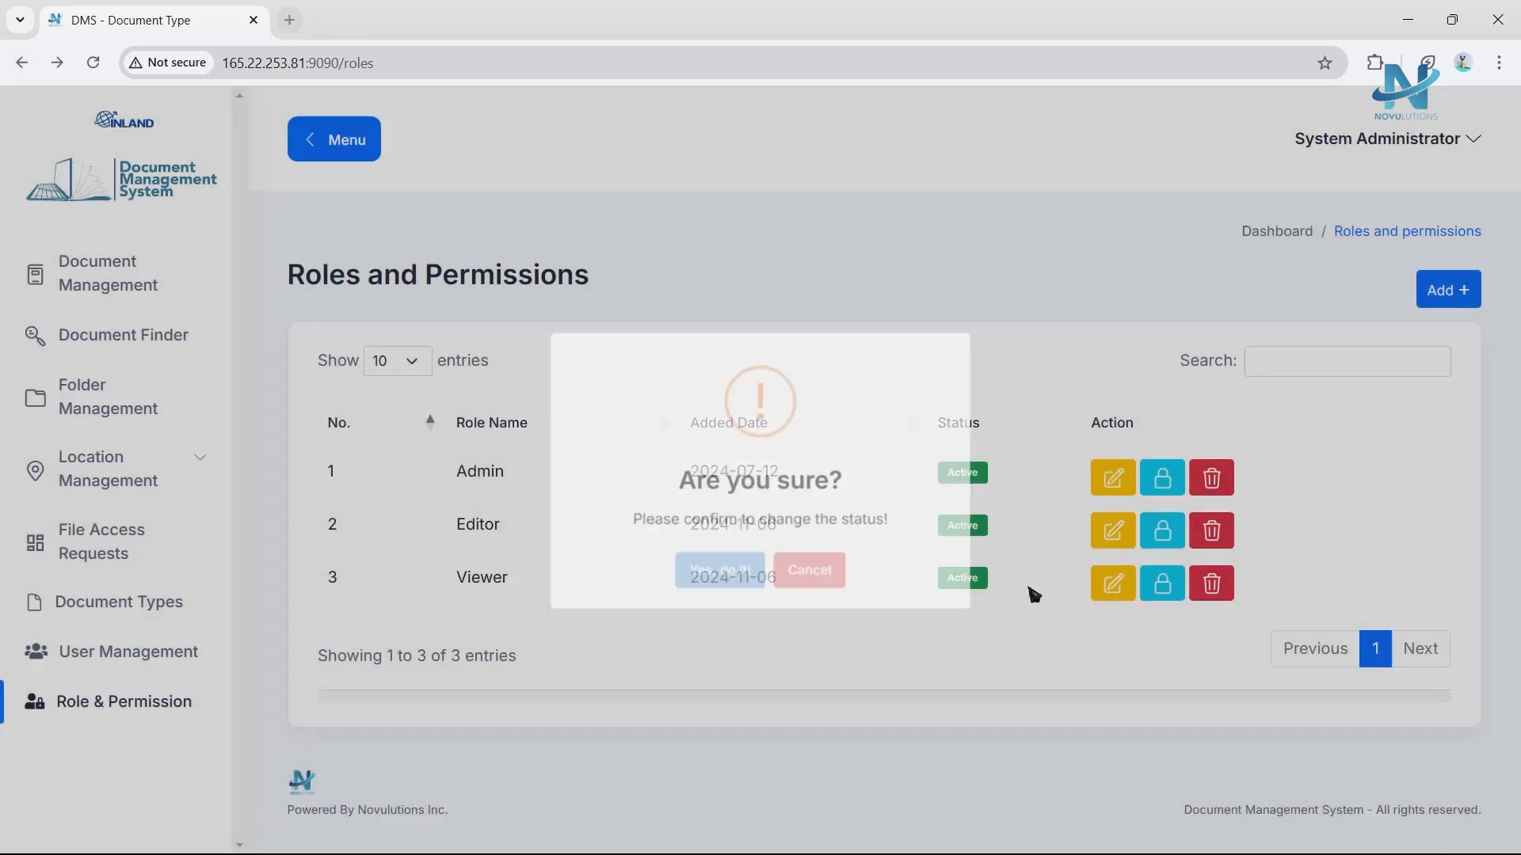
pyautogui.click(1230, 536)
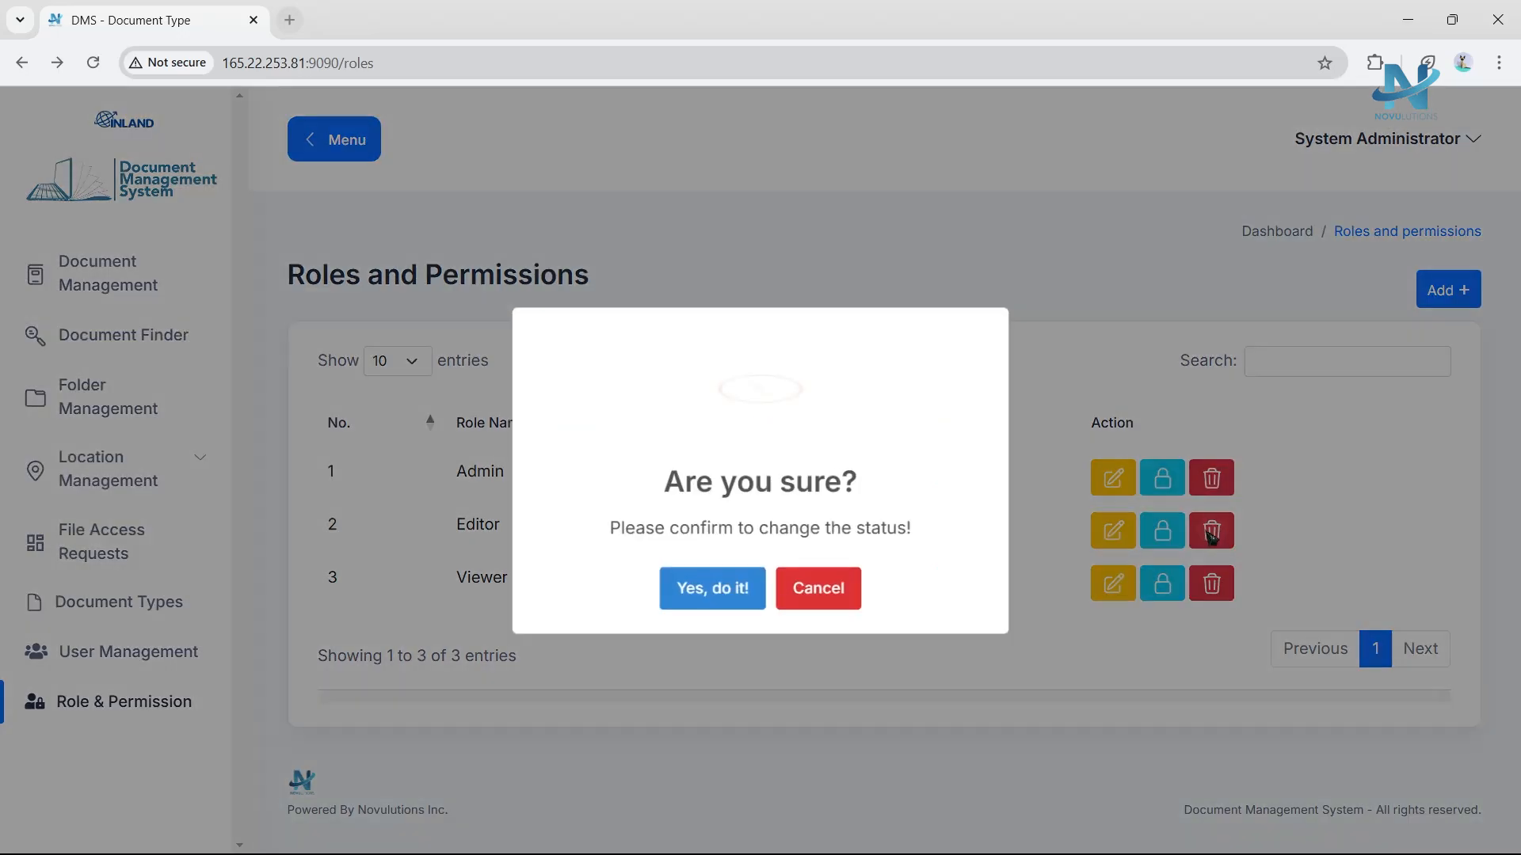
pyautogui.click(740, 588)
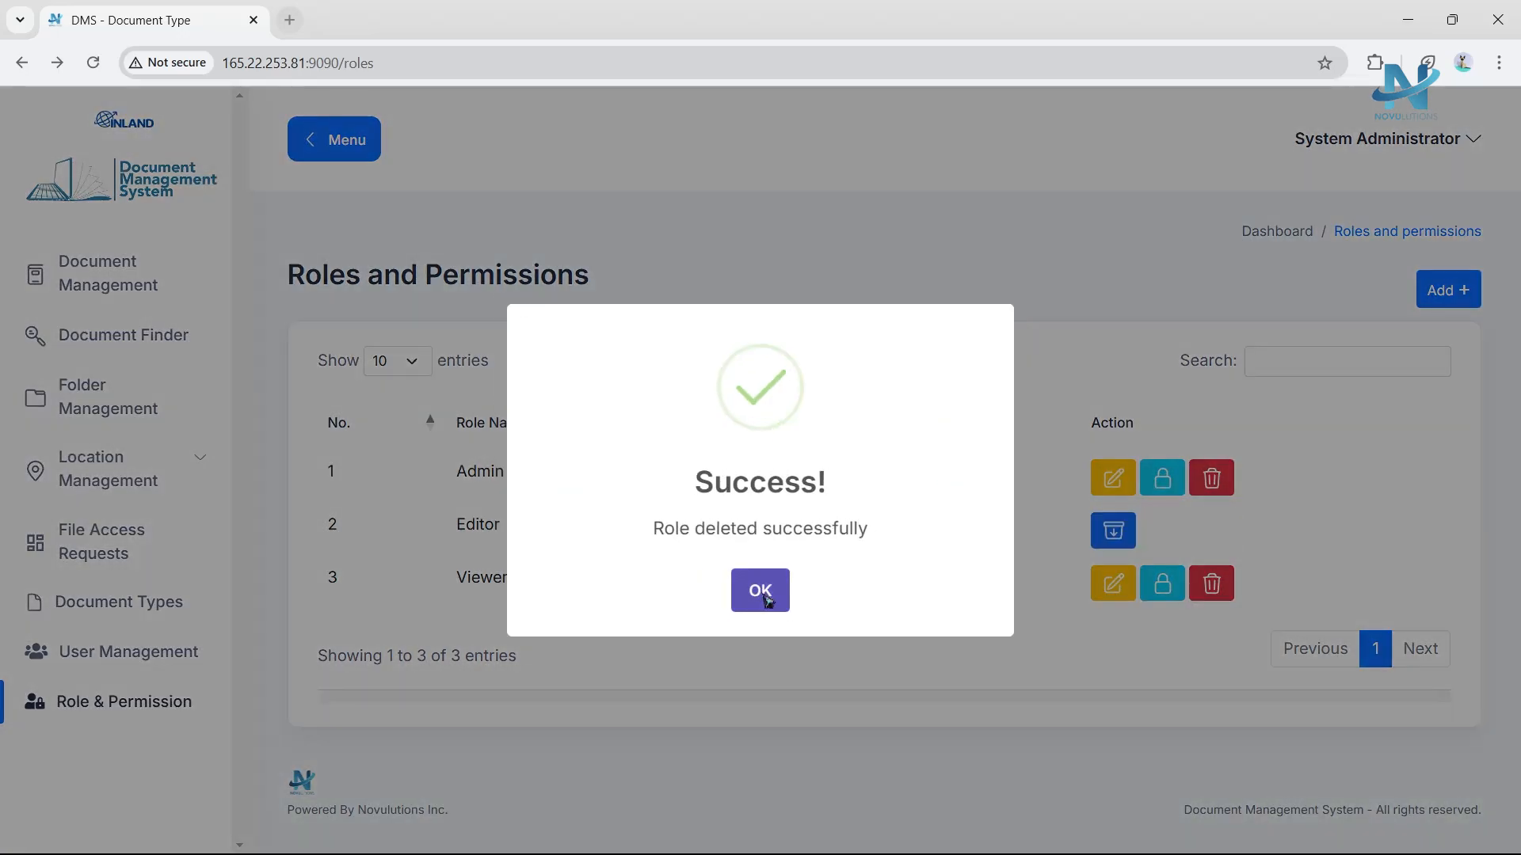
pyautogui.click(765, 598)
# Restore the deleted Editor role.
pyautogui.click(1129, 524)
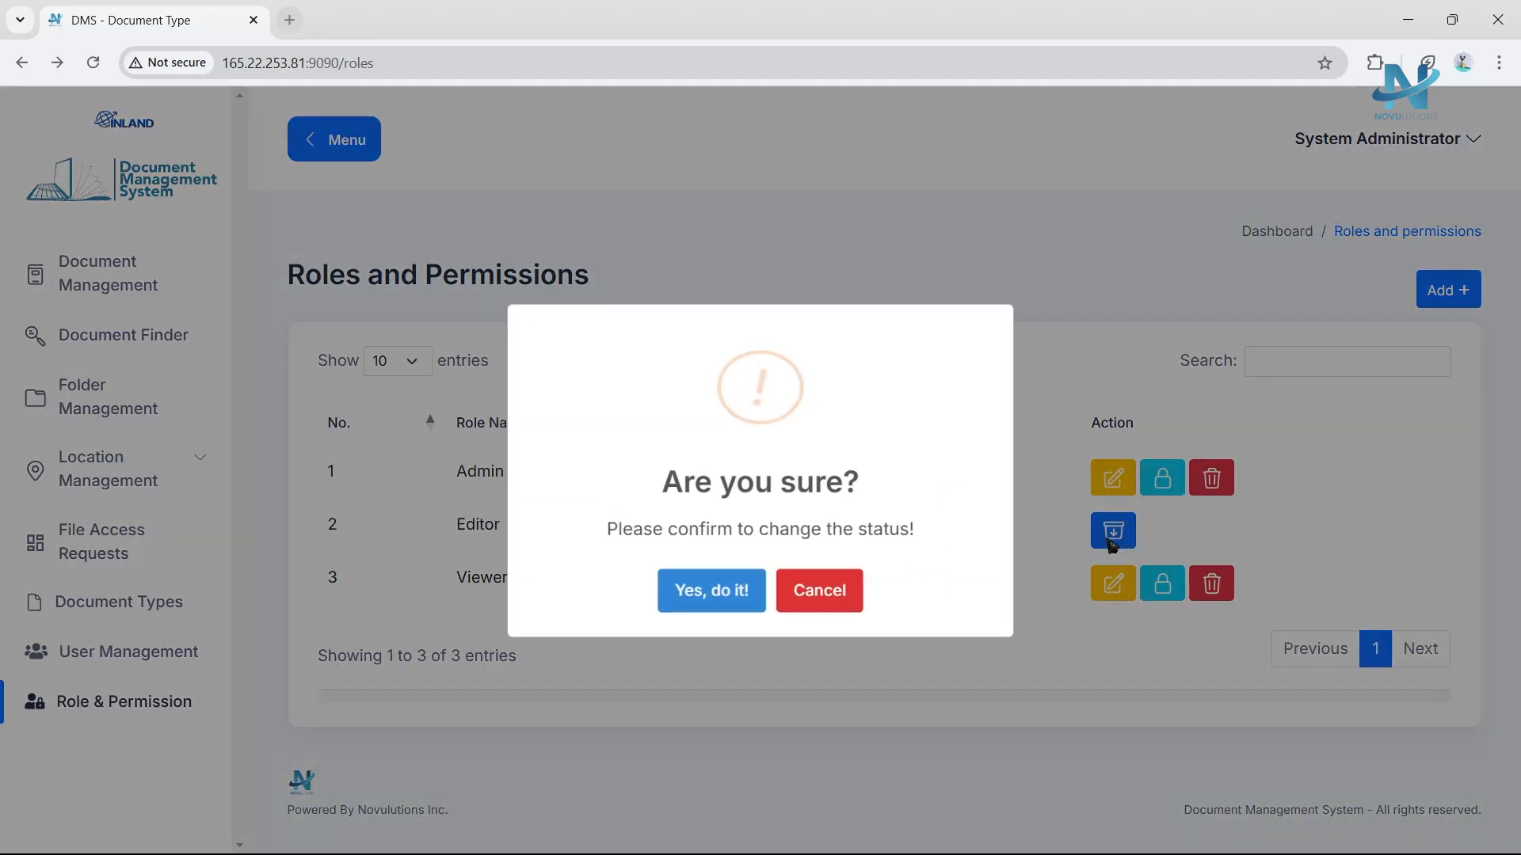
pyautogui.click(738, 600)
pyautogui.click(742, 600)
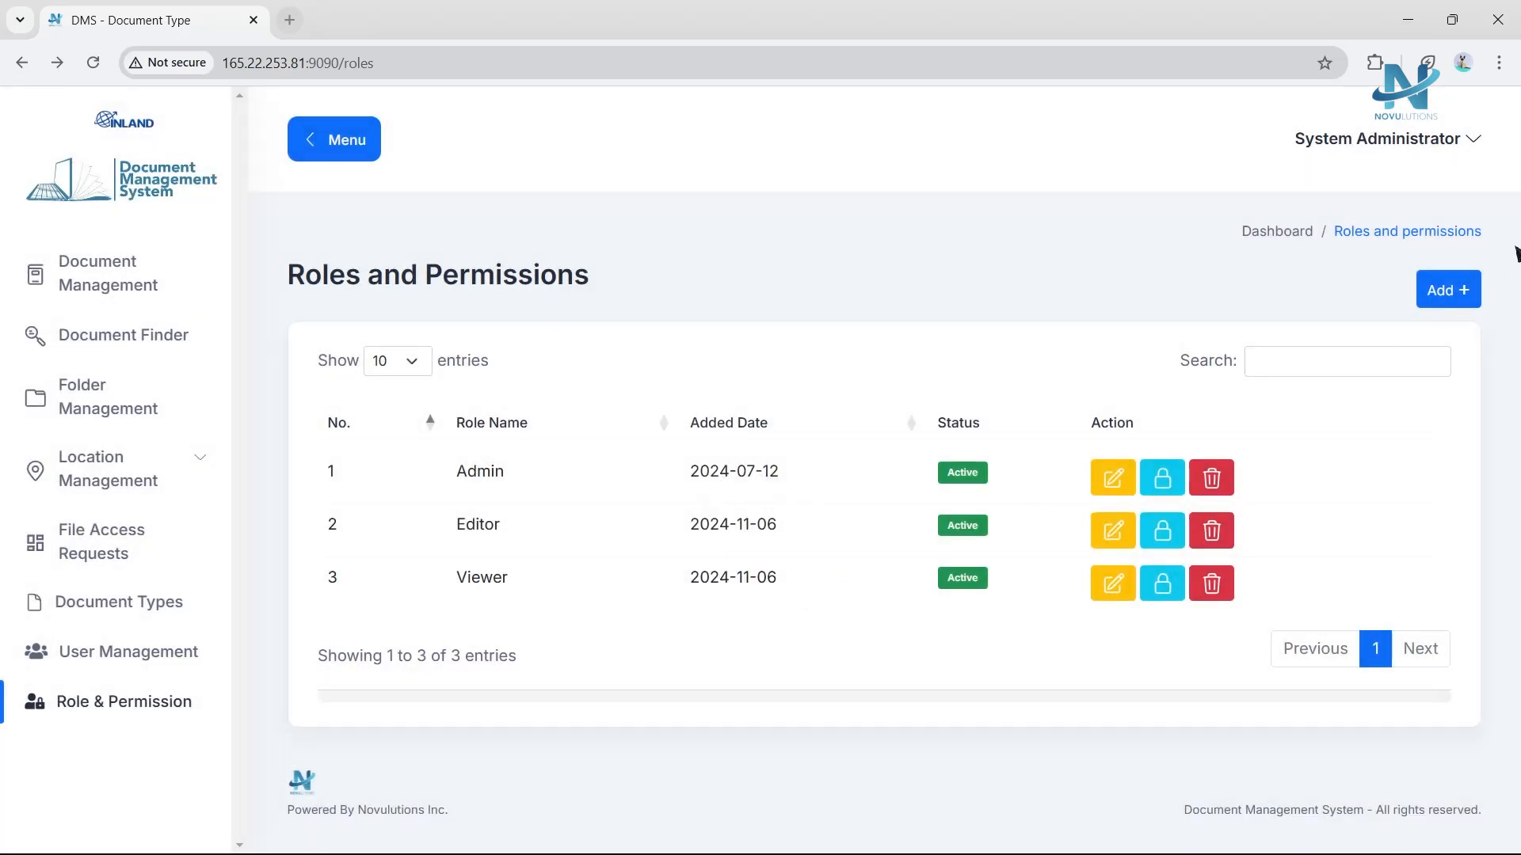
pyautogui.click(1447, 293)
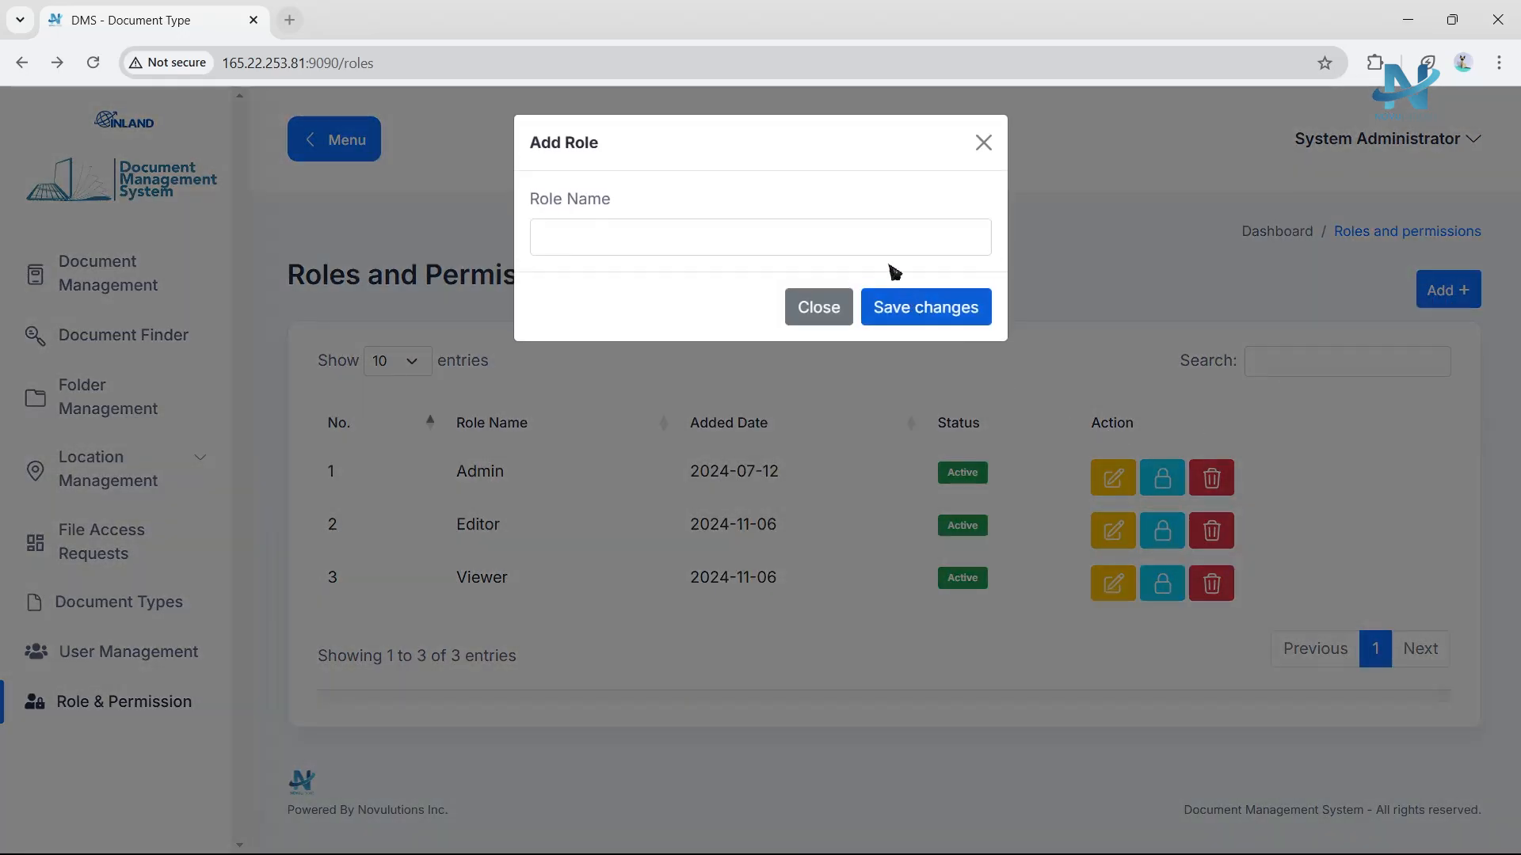
pyautogui.click(816, 302)
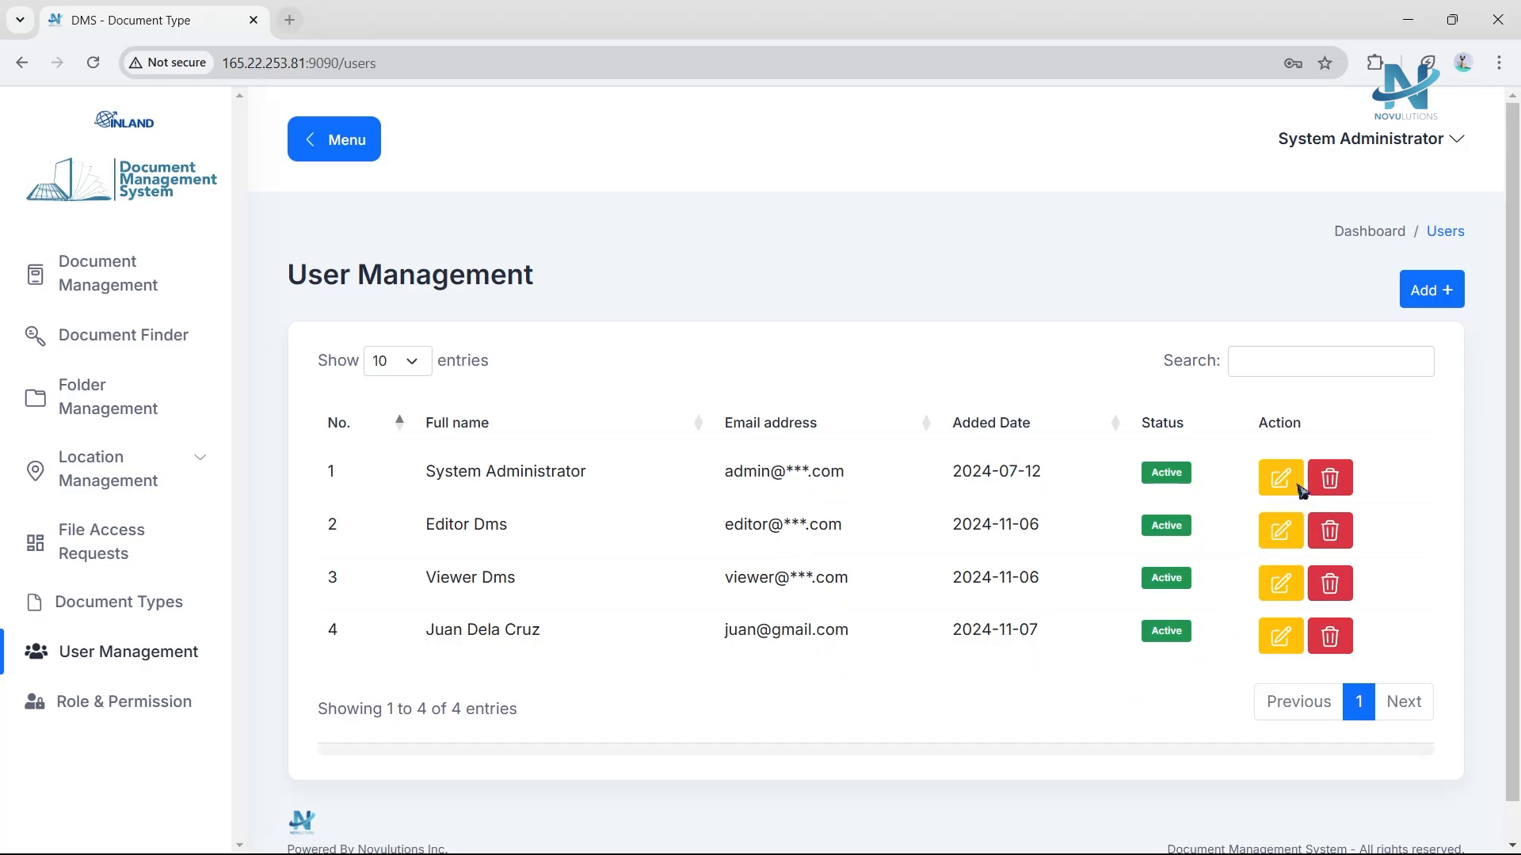
pyautogui.click(1300, 488)
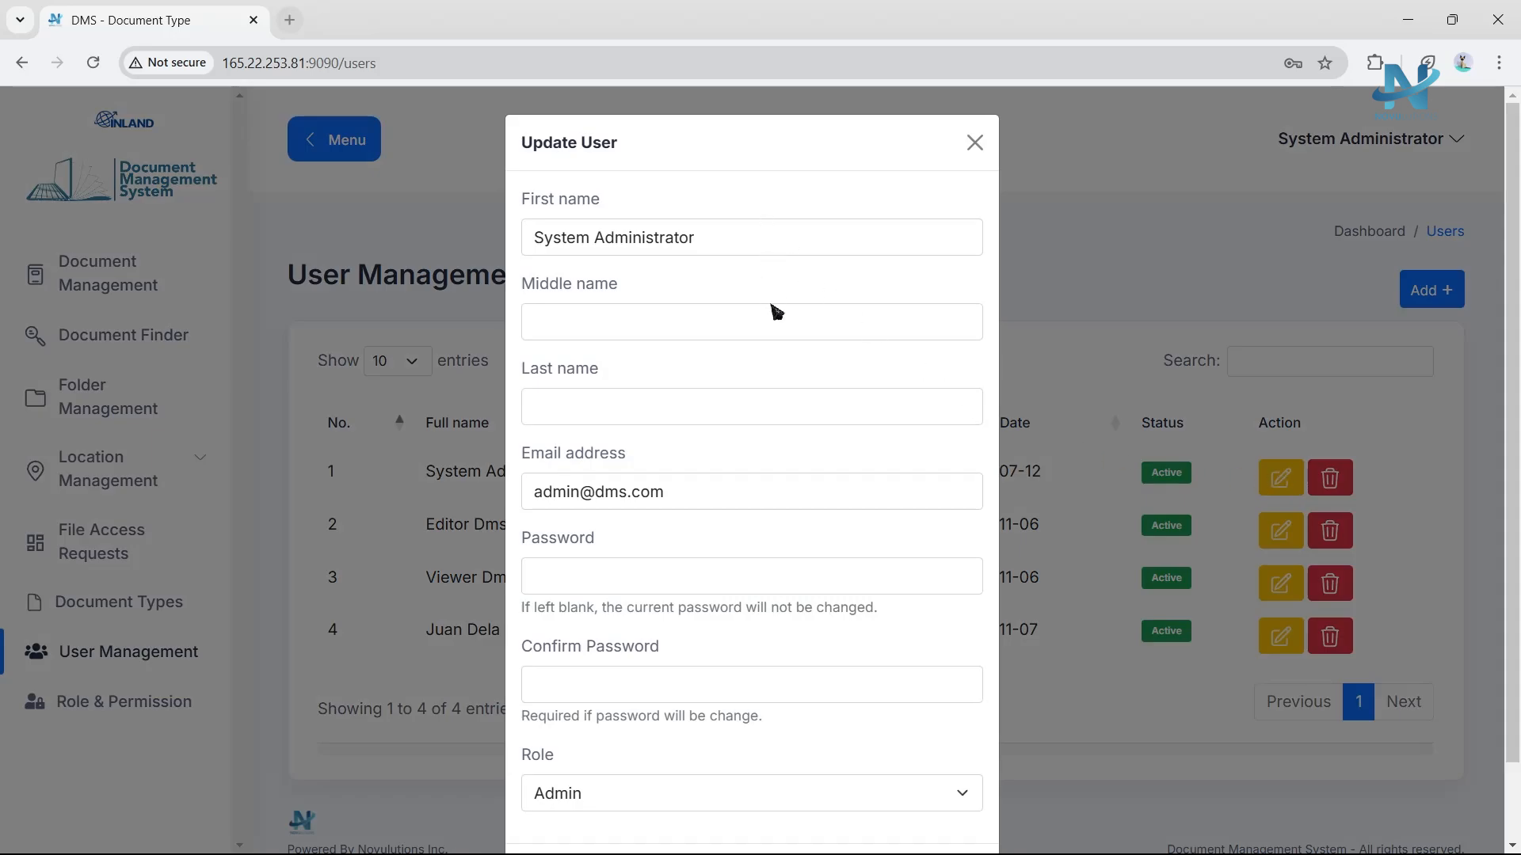
pyautogui.scroll(-1, 745, 420)
pyautogui.click(721, 718)
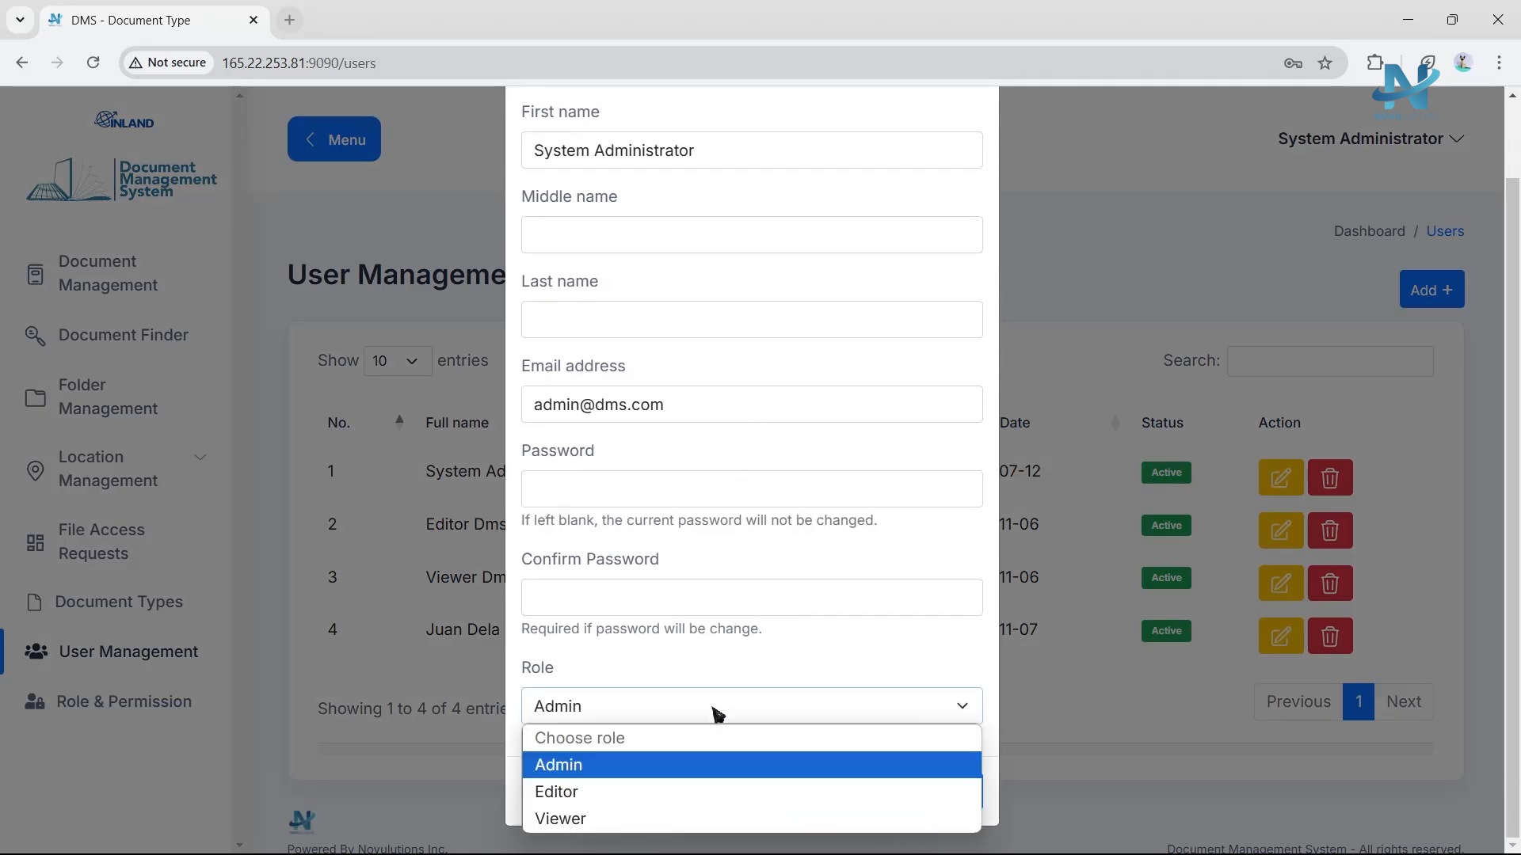
pyautogui.click(711, 642)
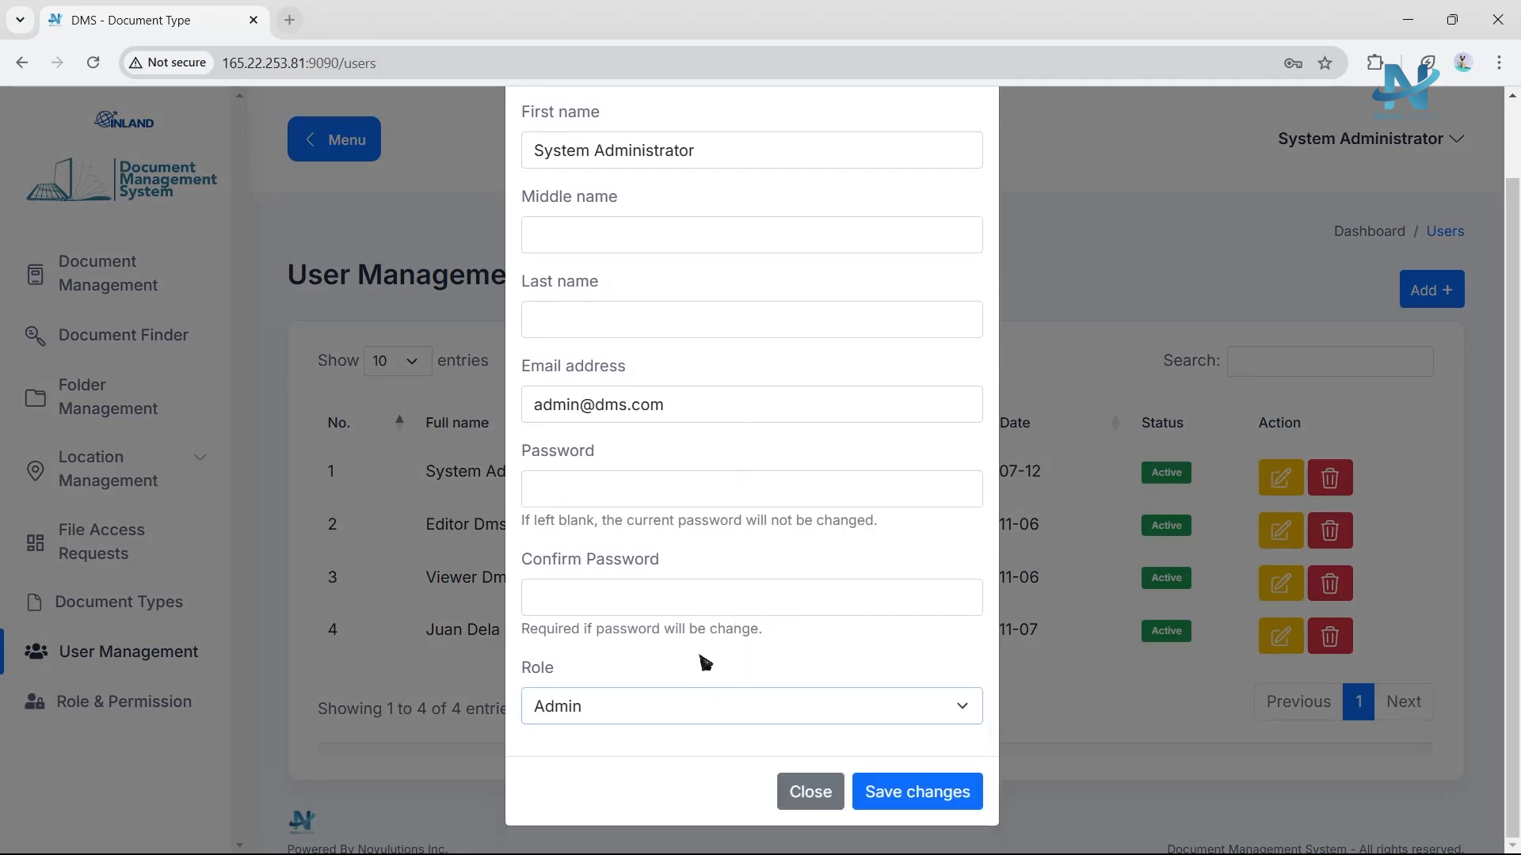
pyautogui.scroll(1, 713, 641)
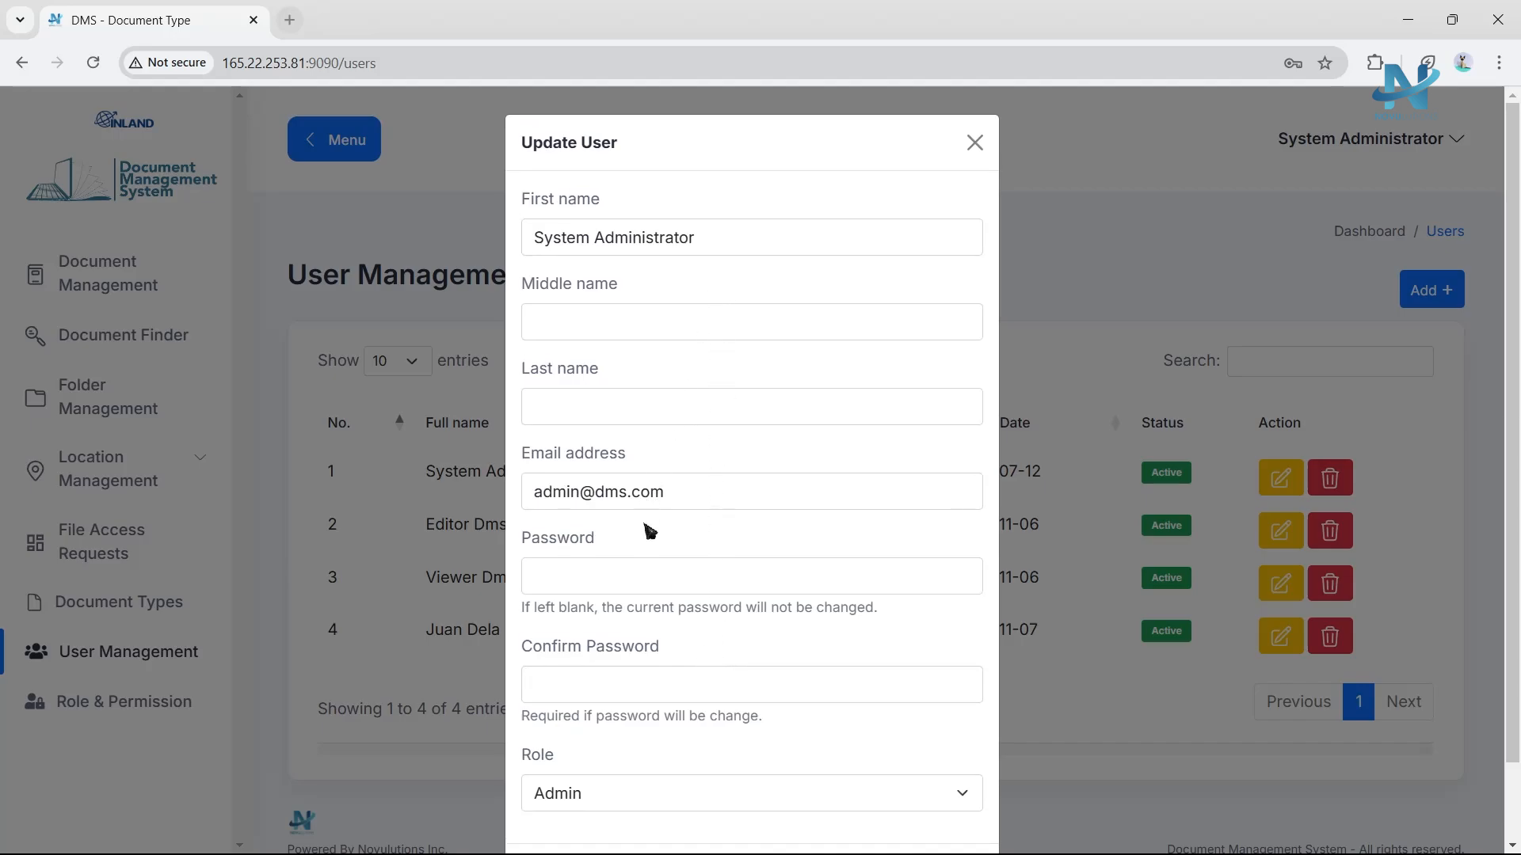
pyautogui.scroll(-1, 651, 547)
pyautogui.scroll(1, 673, 715)
pyautogui.scroll(-1, 663, 683)
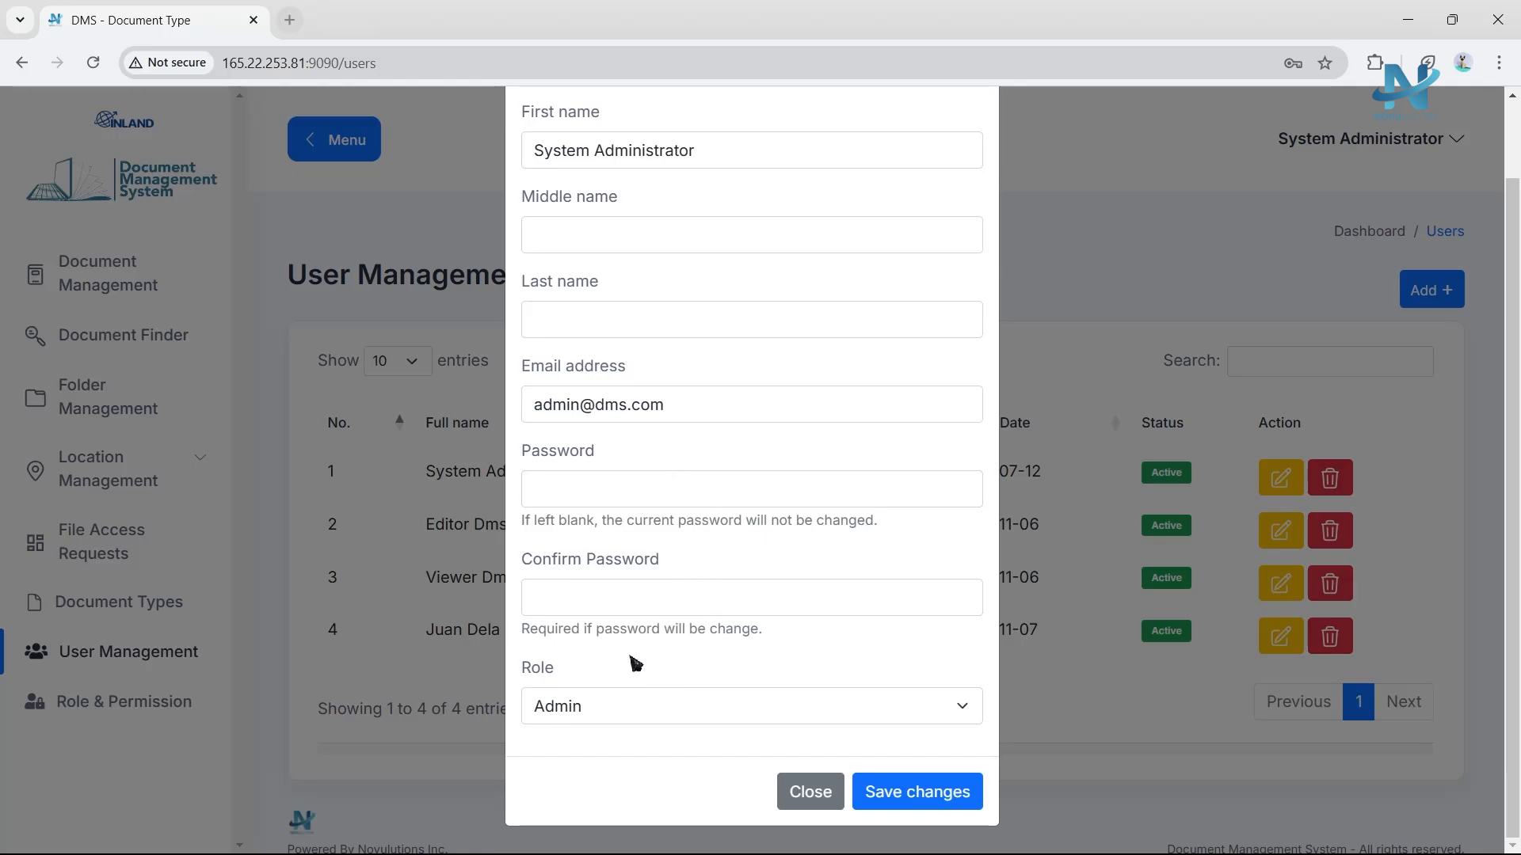
pyautogui.click(618, 708)
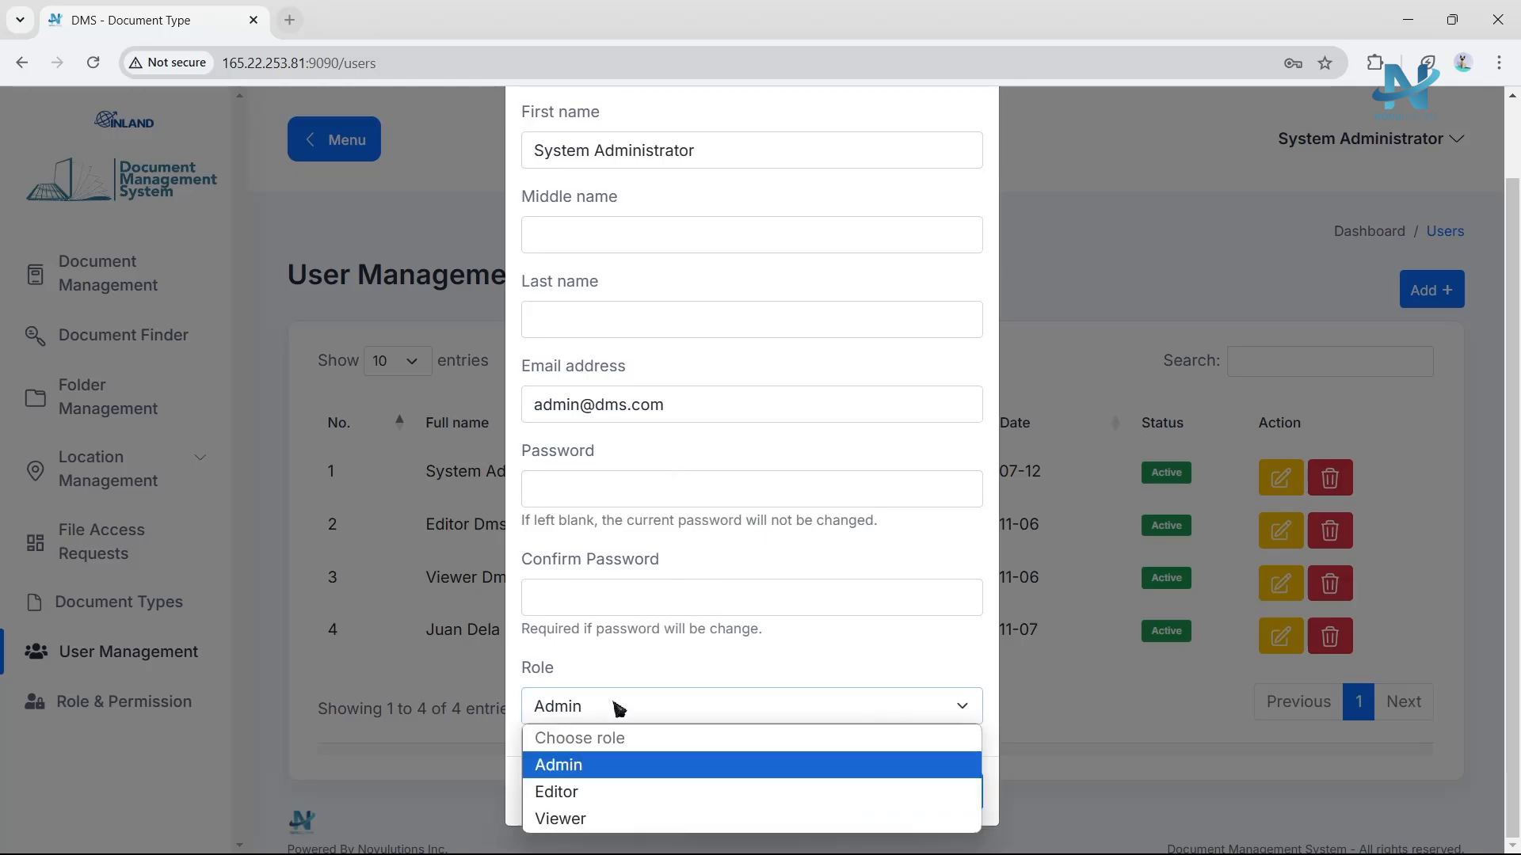
pyautogui.click(596, 790)
pyautogui.click(643, 711)
pyautogui.click(594, 818)
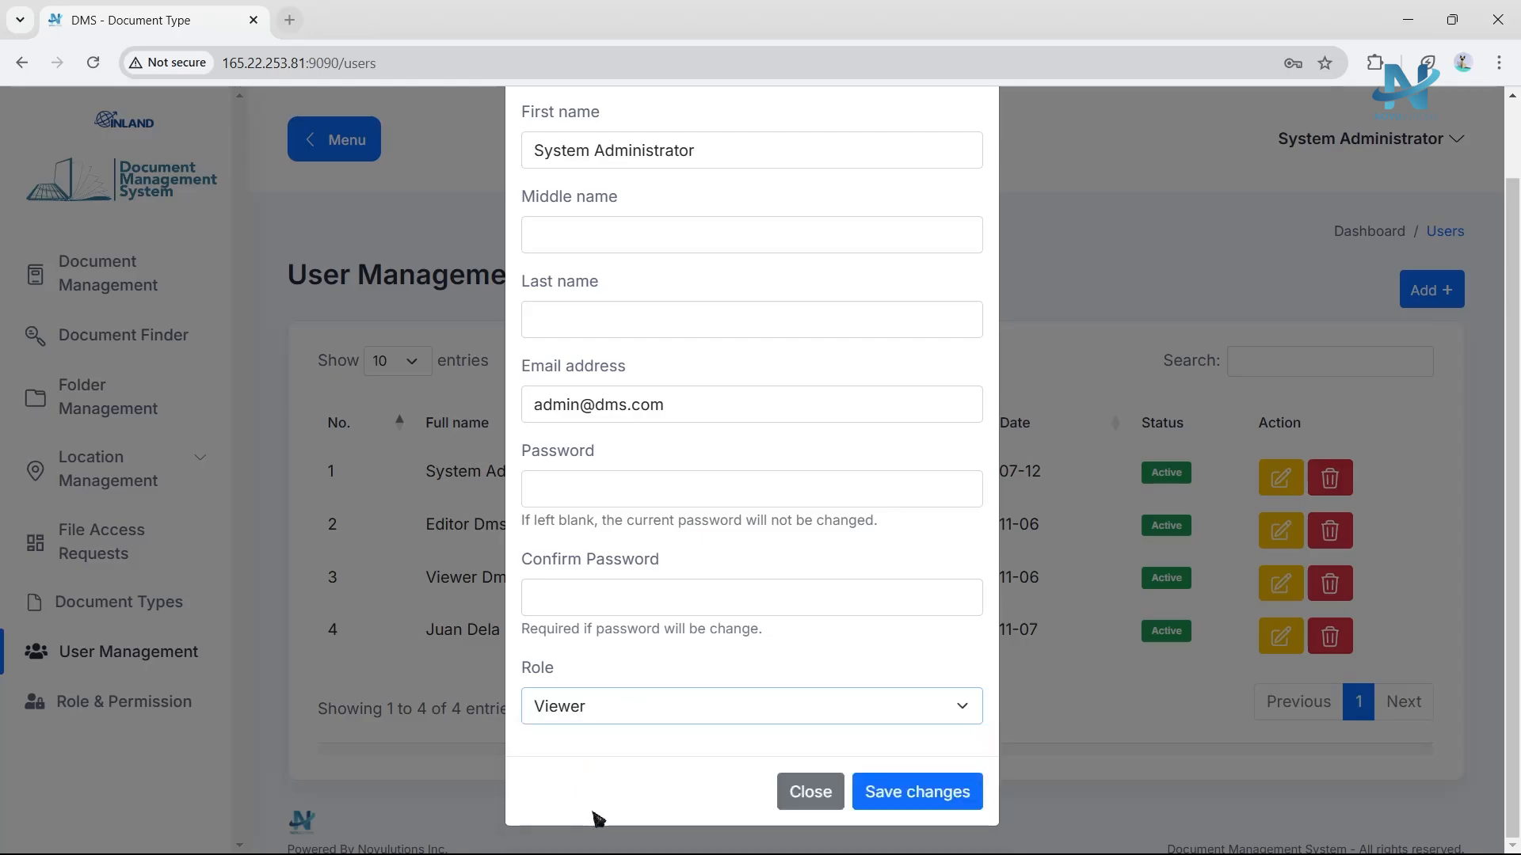
pyautogui.click(811, 807)
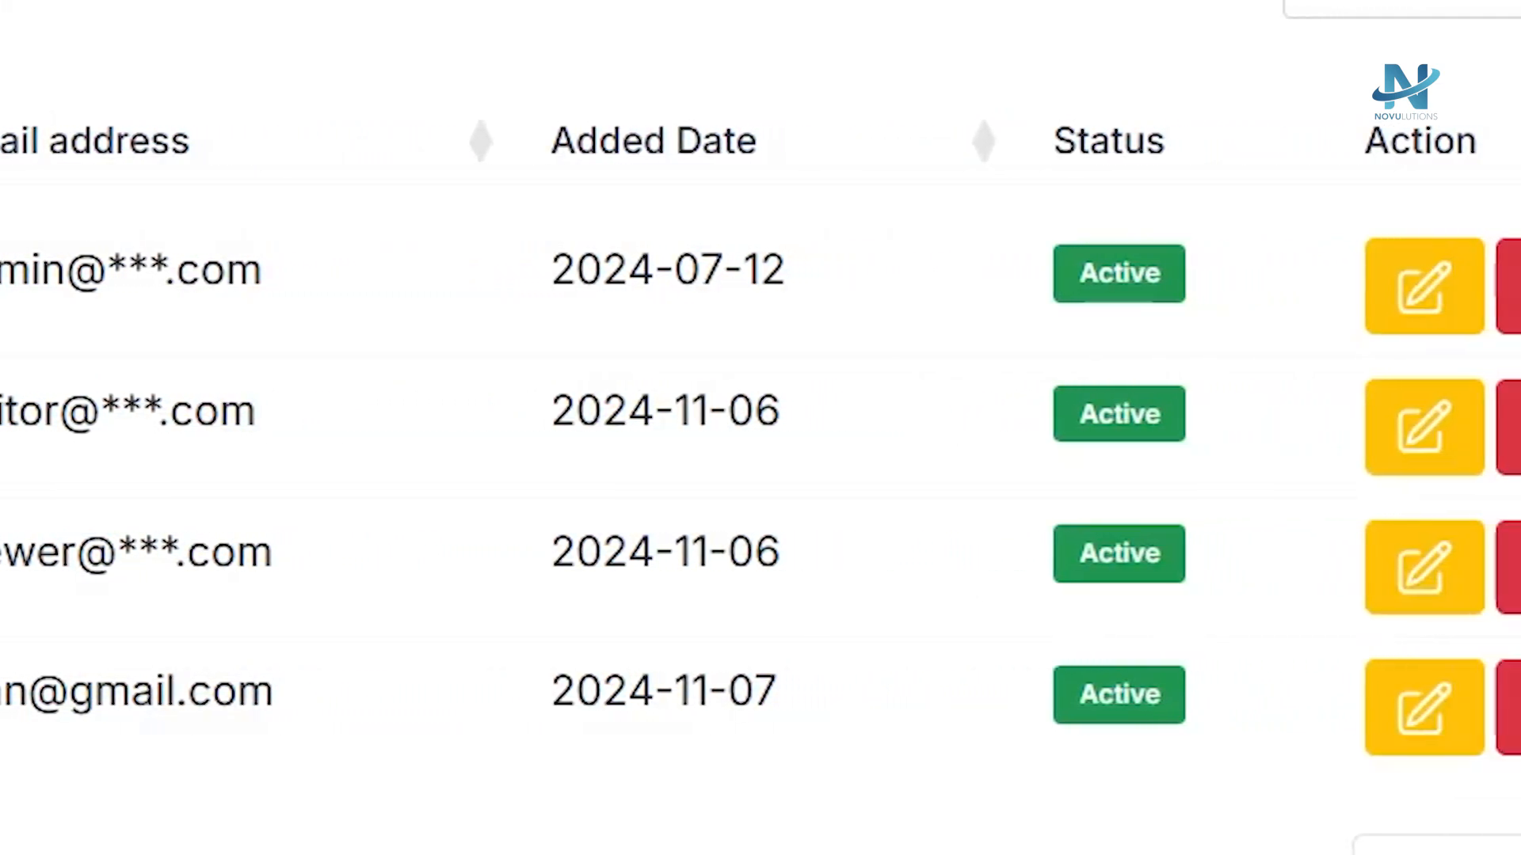
# Delete the Editor Dms user account and confirm the status change.
pyautogui.click(1364, 416)
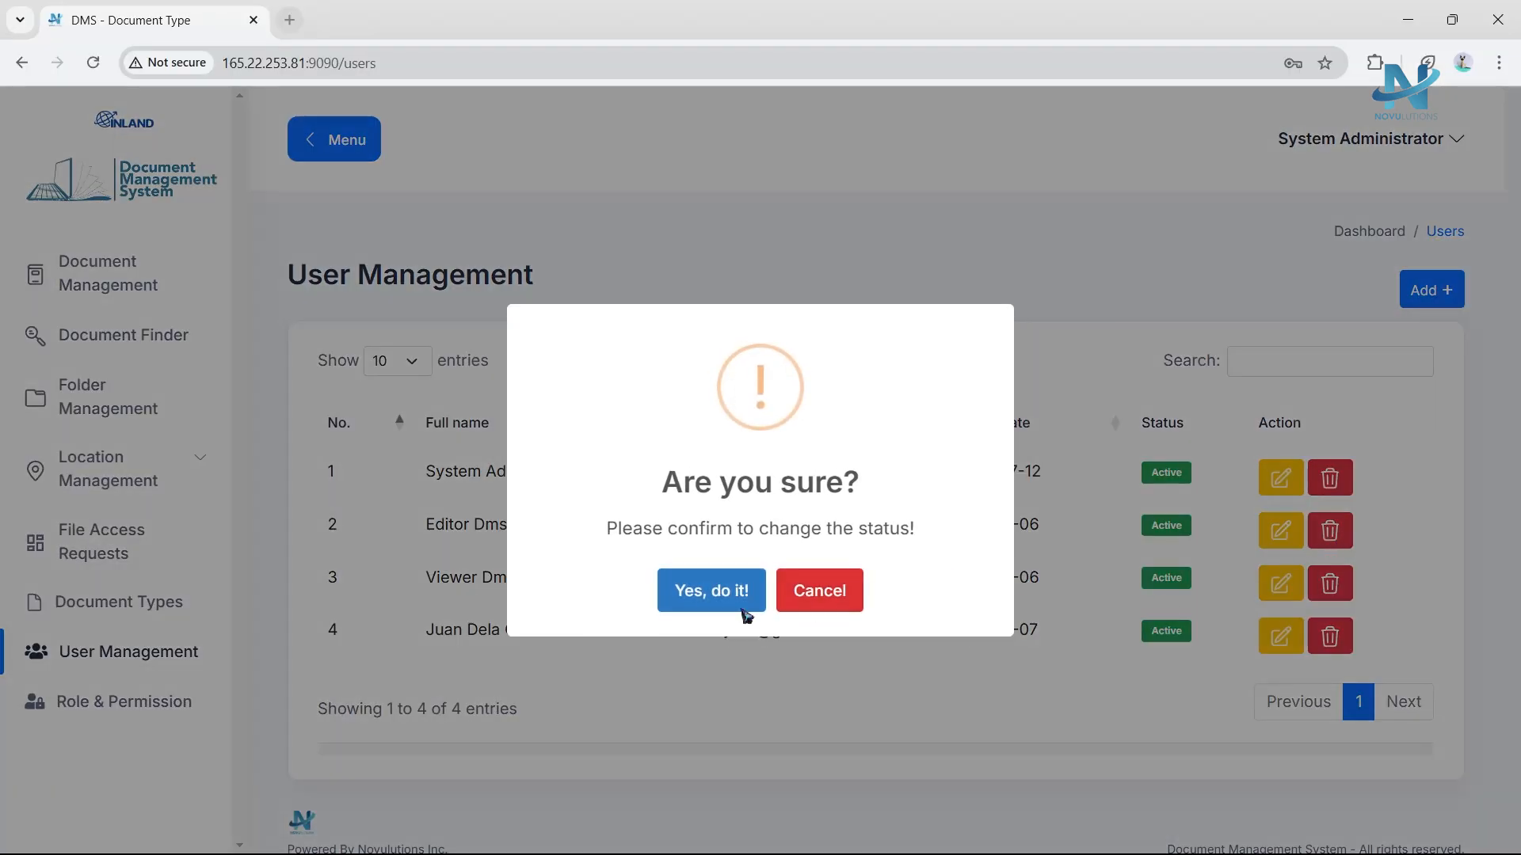
pyautogui.click(735, 606)
pyautogui.click(733, 607)
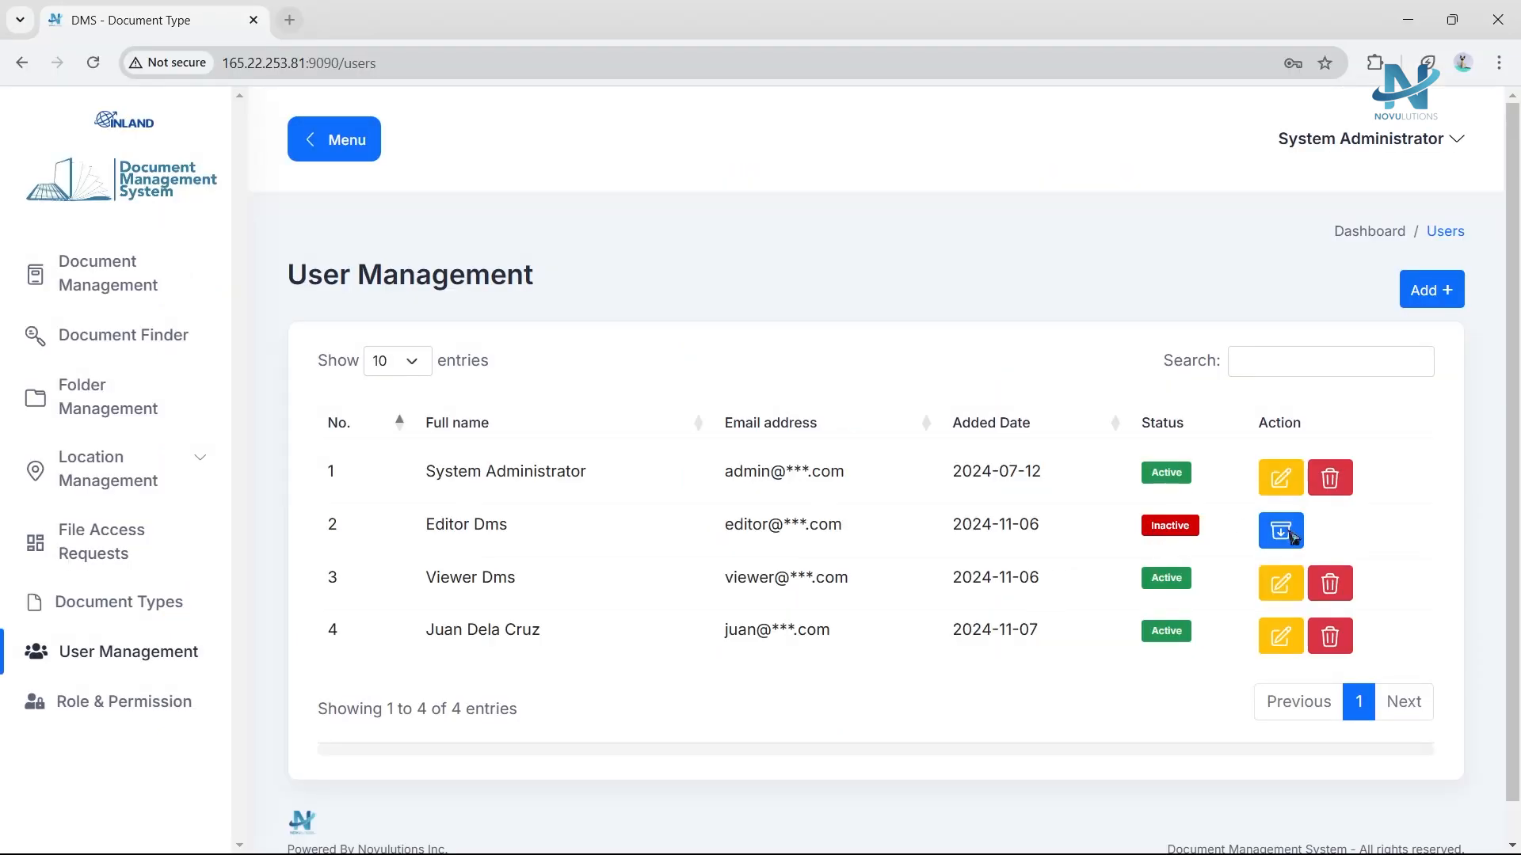
# Restore the deactivated Editor Dms user and acknowledge the confirmation.
pyautogui.click(1291, 539)
pyautogui.click(747, 600)
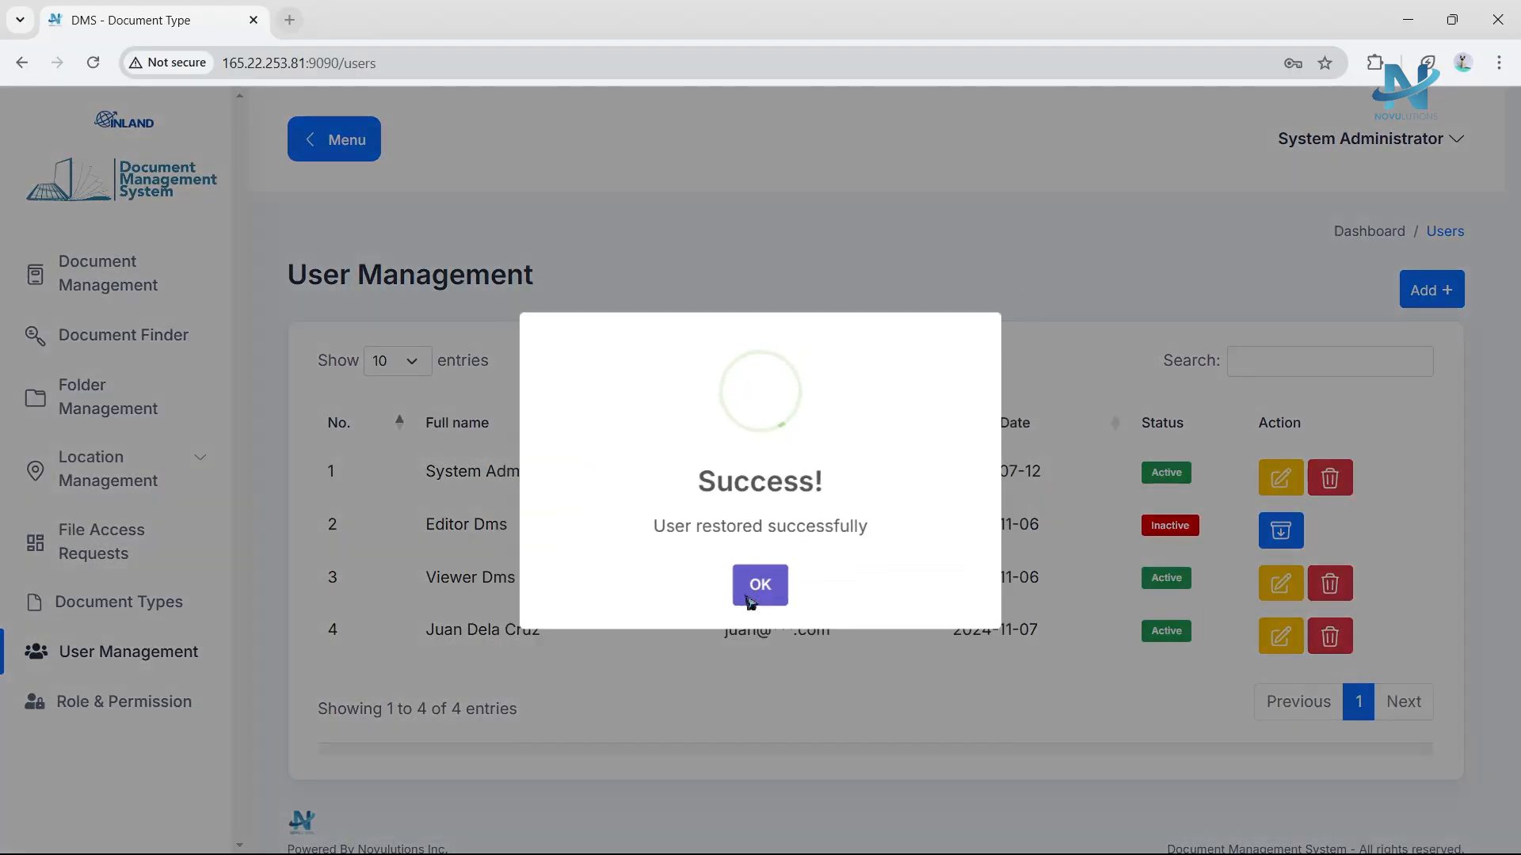
pyautogui.click(751, 594)
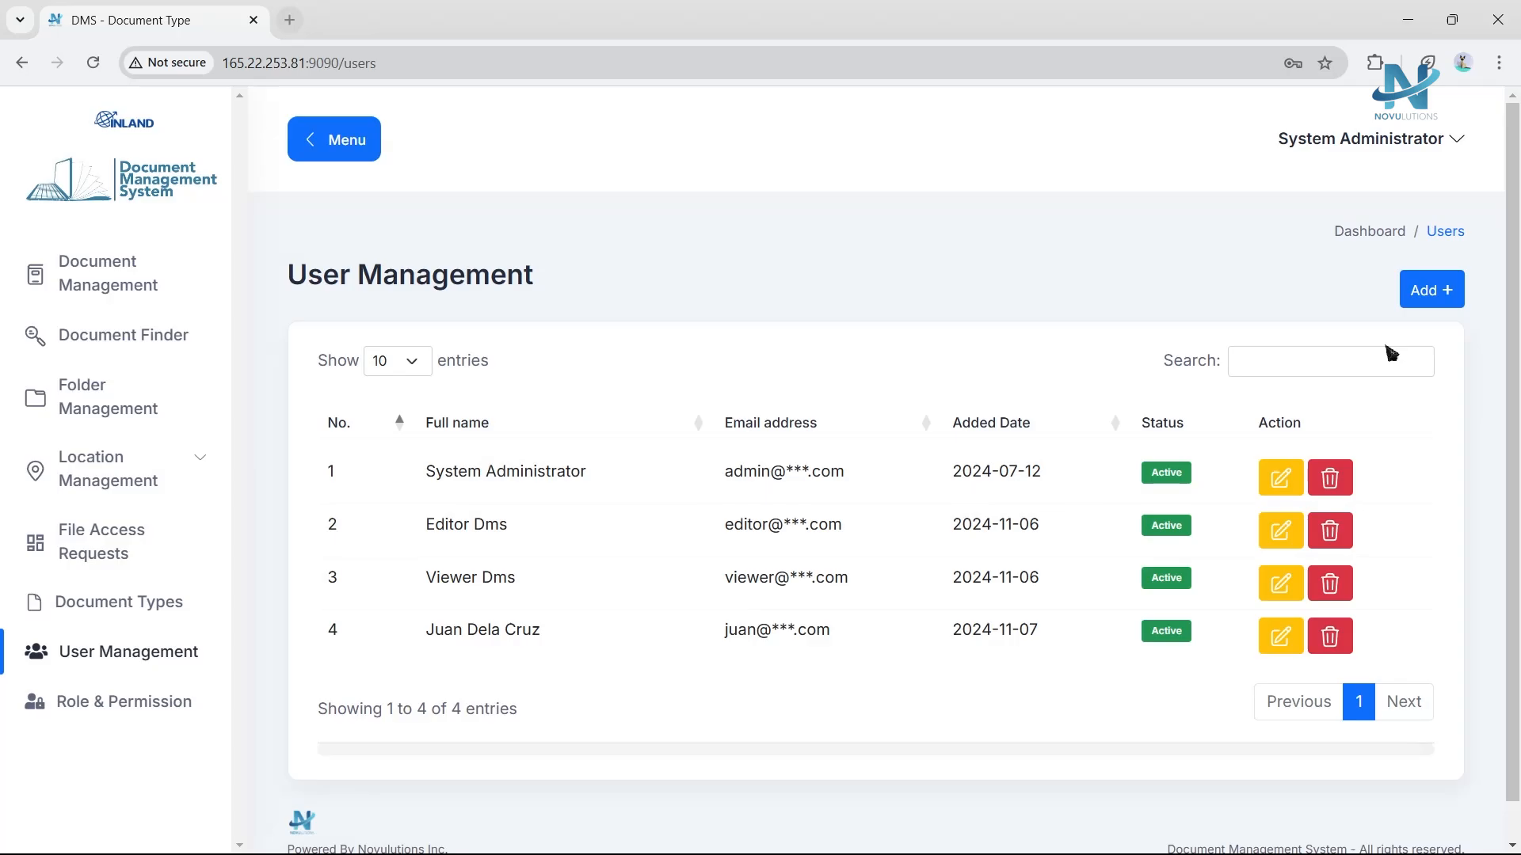
# Open the Add User form, review the available role choices, and close the form without saving.
pyautogui.click(1458, 300)
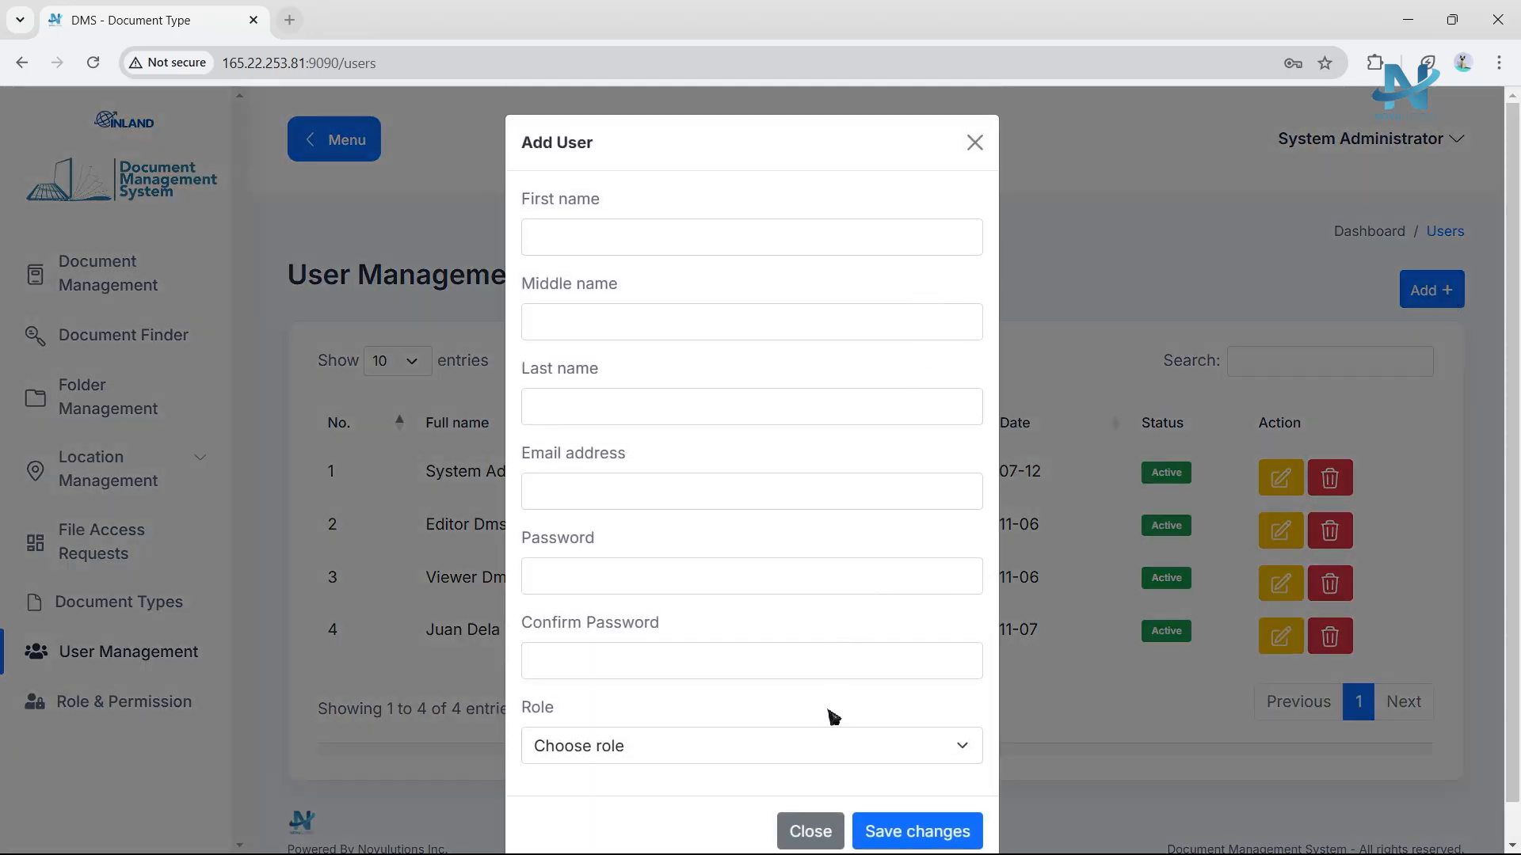
pyautogui.click(819, 746)
pyautogui.click(747, 685)
pyautogui.click(722, 736)
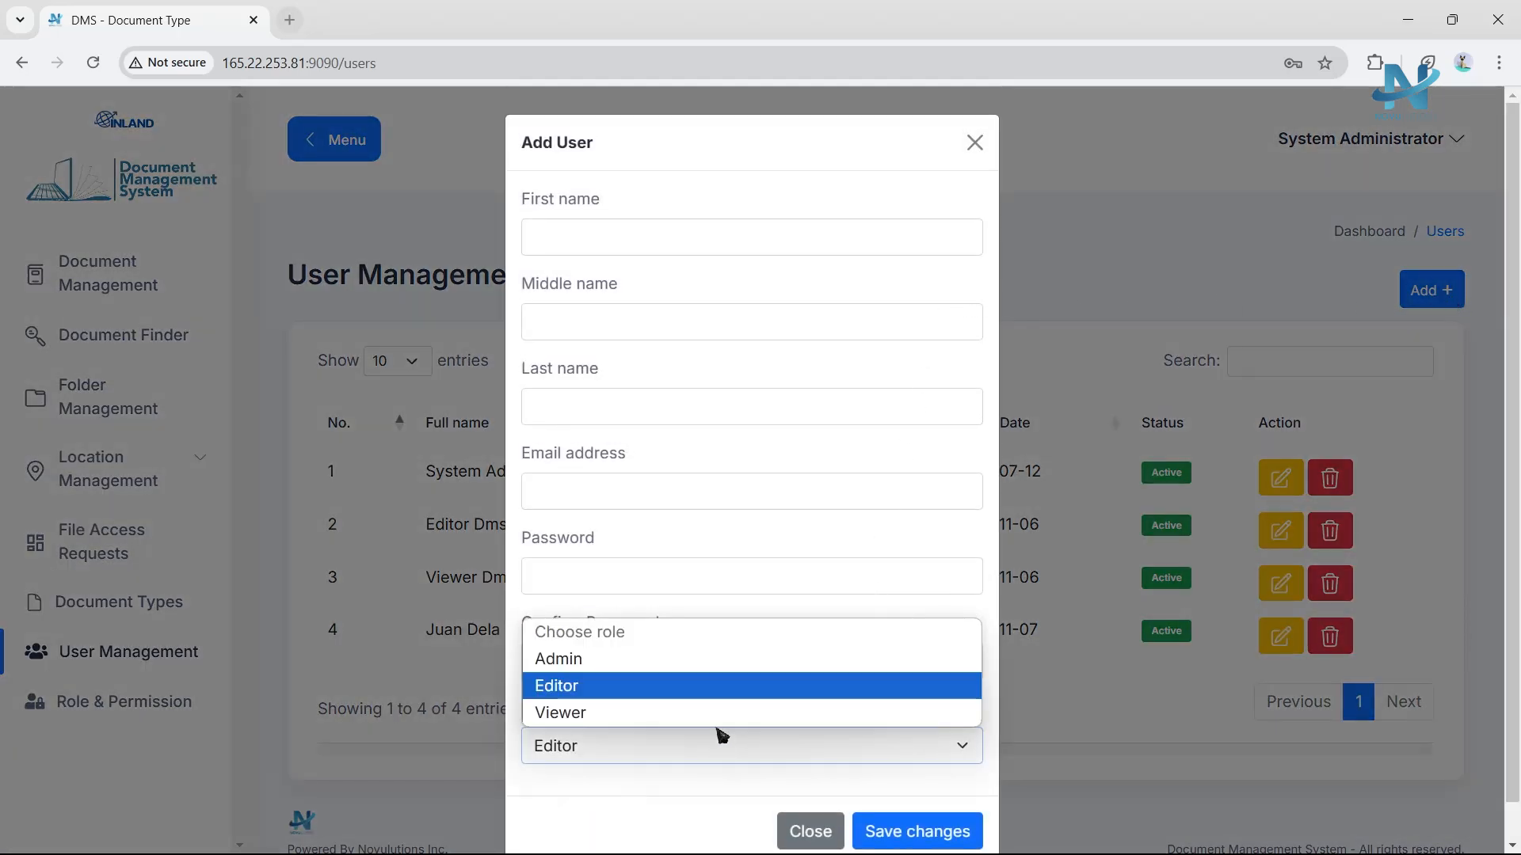
pyautogui.click(710, 662)
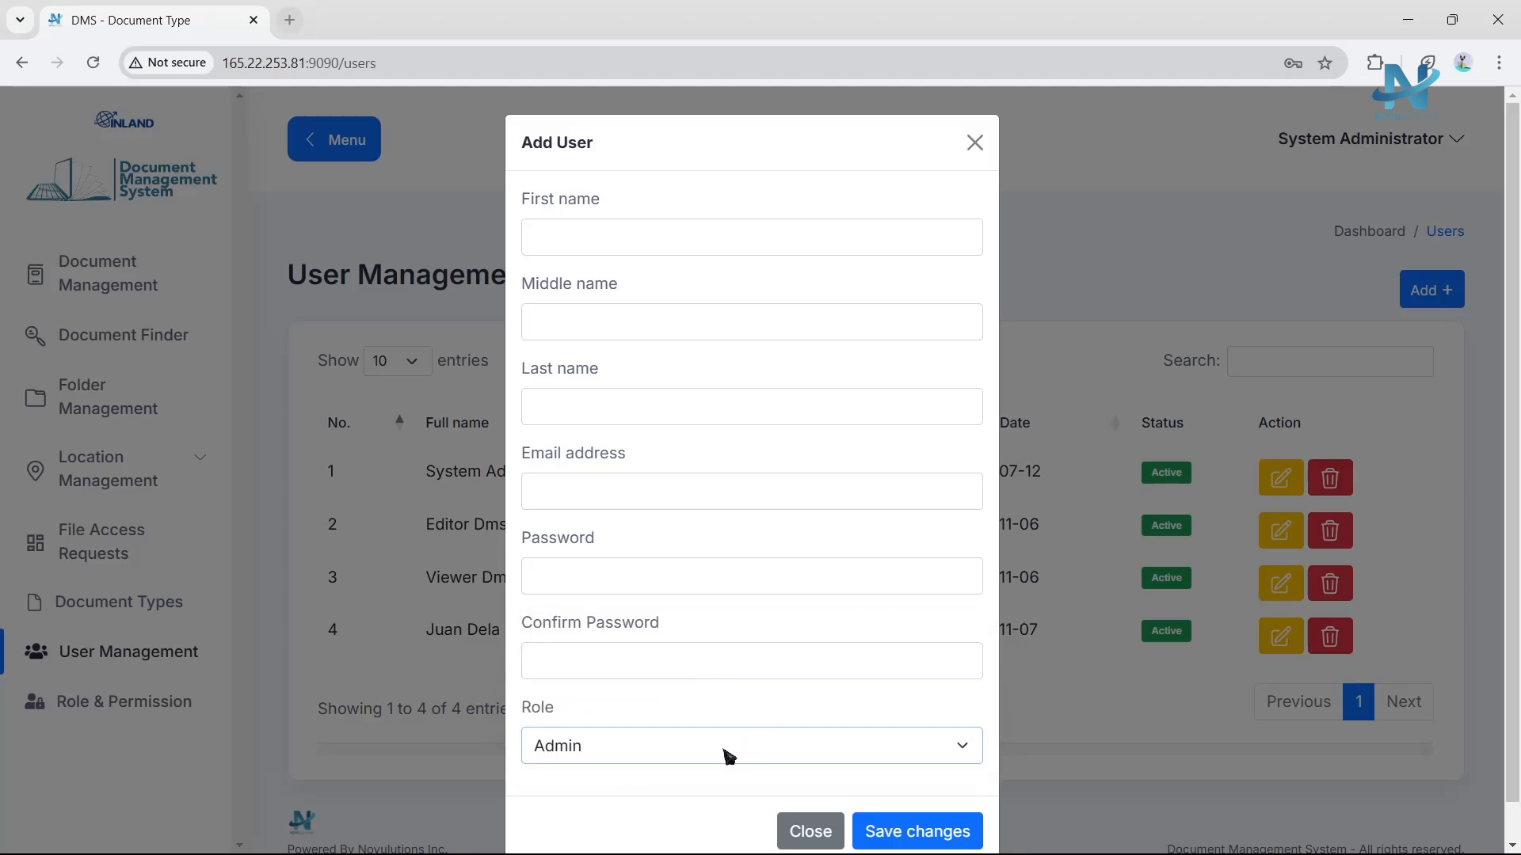
pyautogui.click(725, 756)
pyautogui.click(682, 722)
pyautogui.click(796, 826)
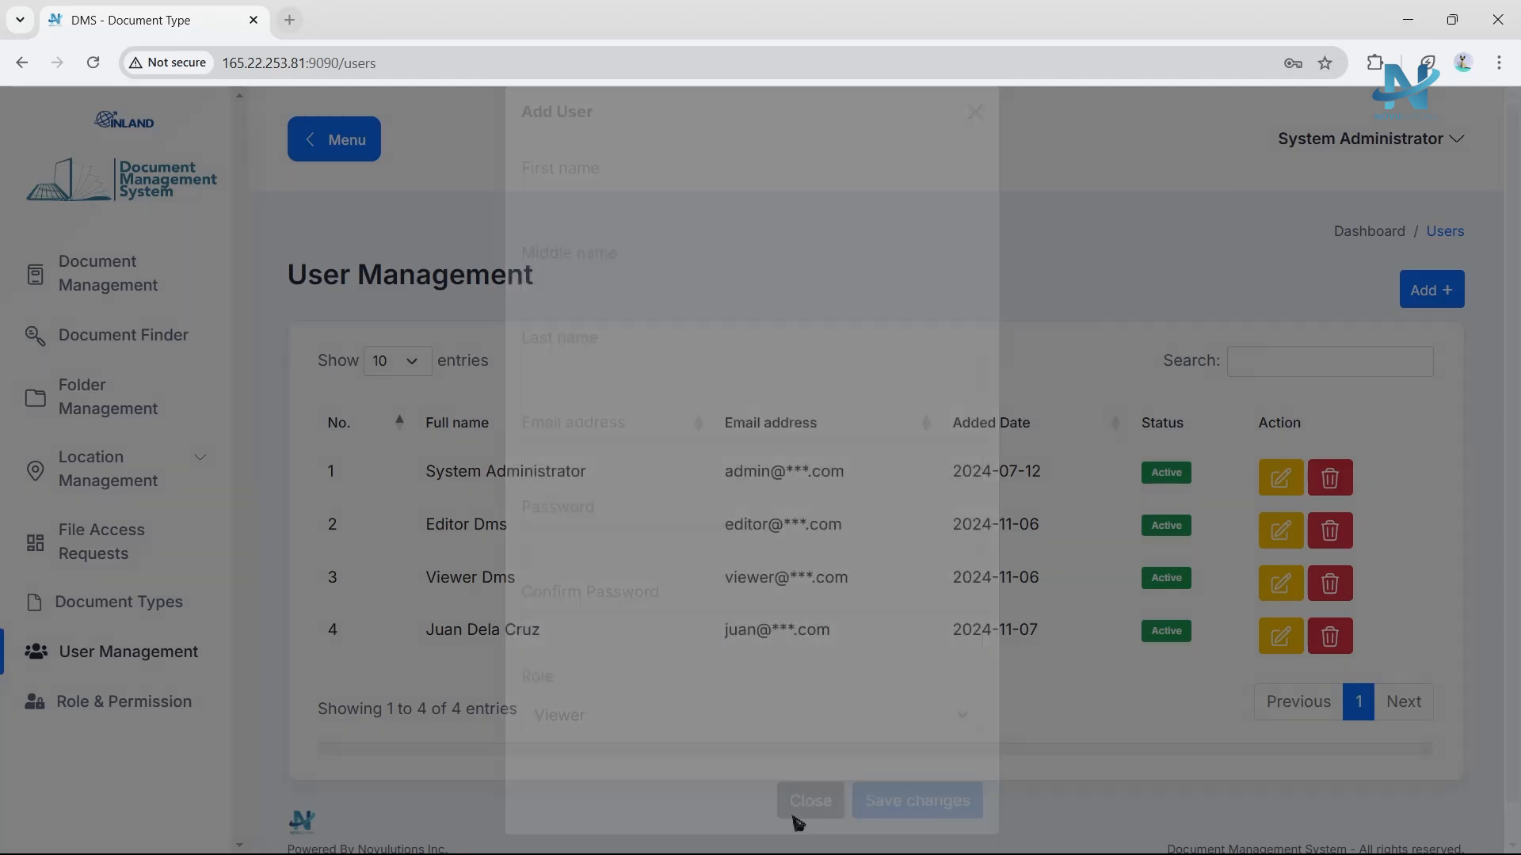